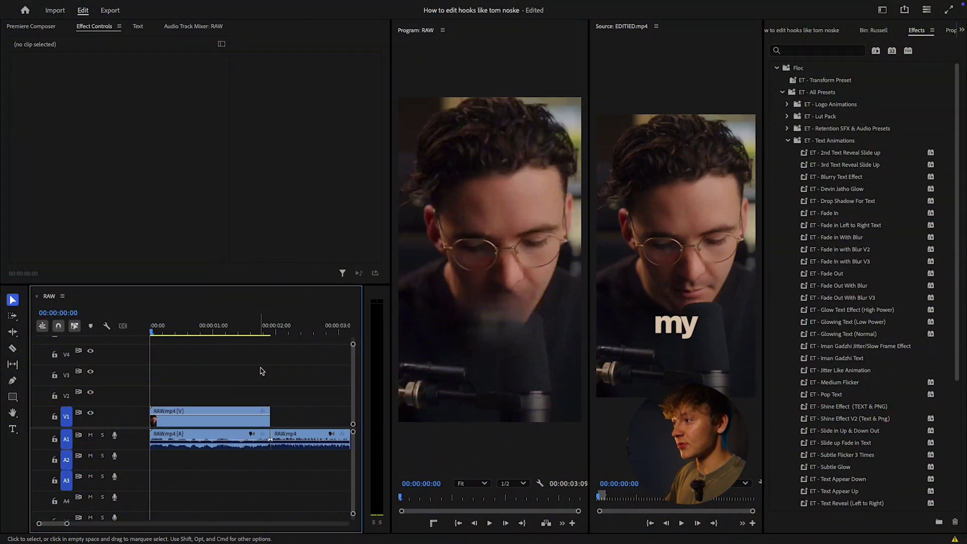
Start creating captions from the RAW sequence's transcript.
mouse_move(112, 18)
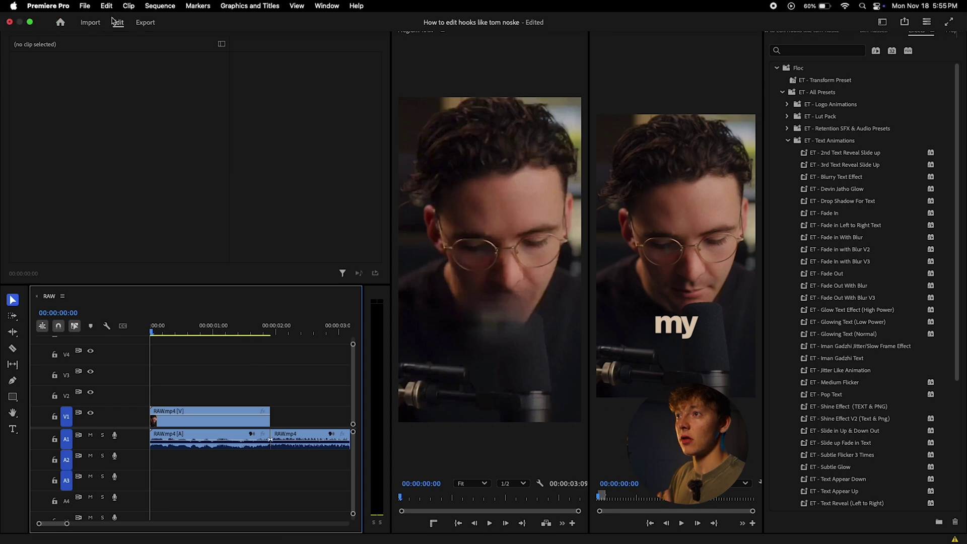
click(147, 102)
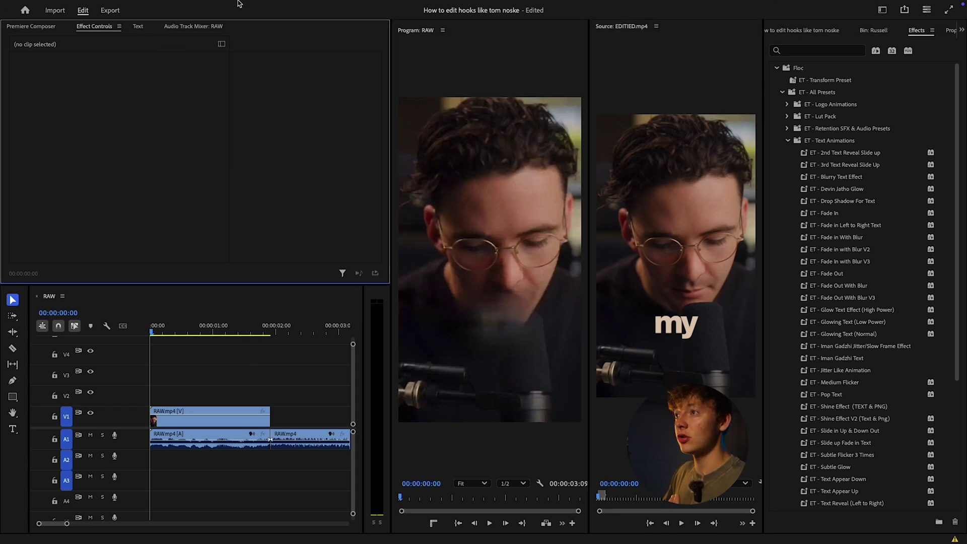
click(137, 26)
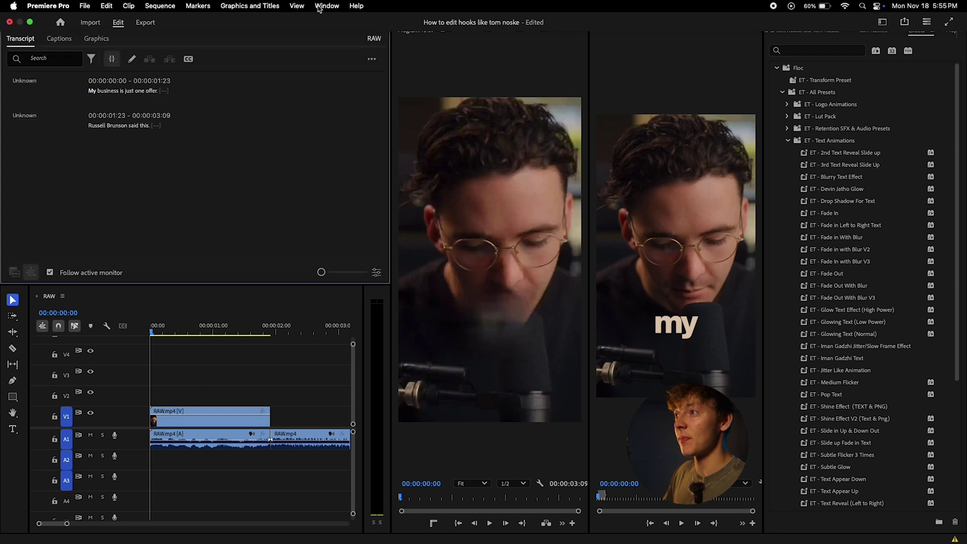
click(319, 7)
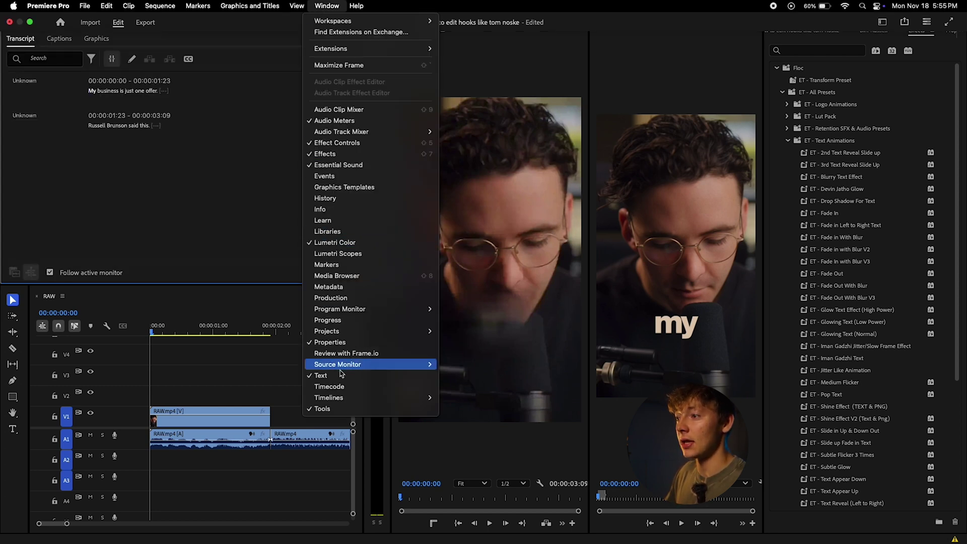
click(255, 259)
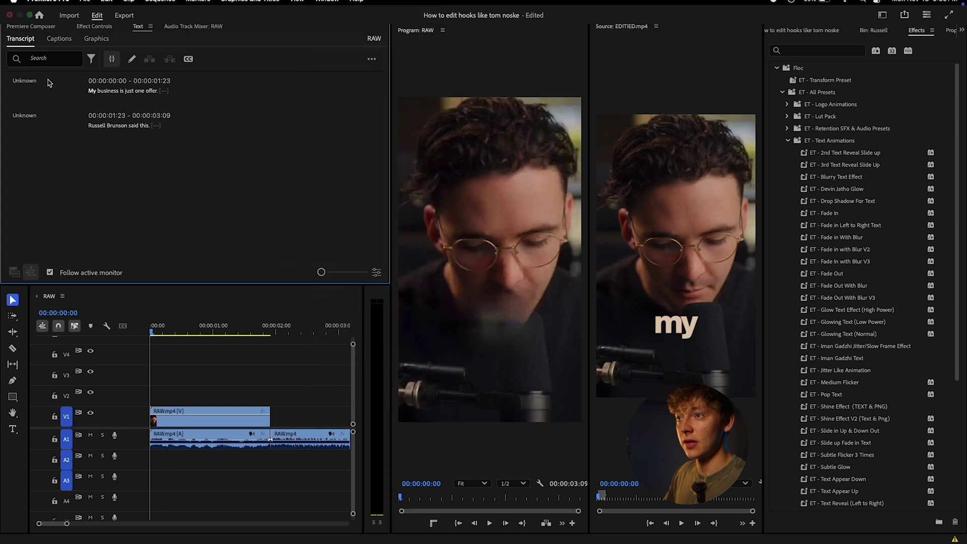
click(58, 41)
click(197, 167)
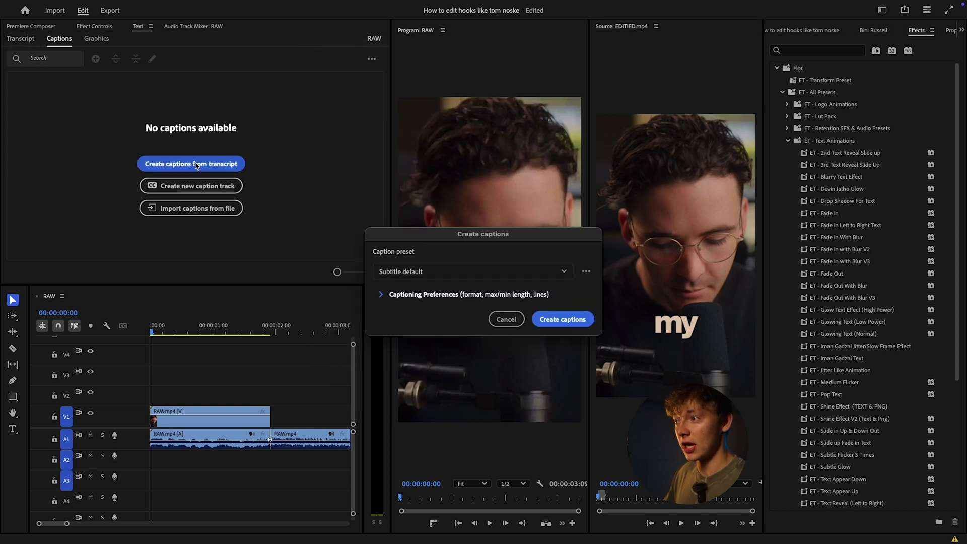
drag(456, 237, 344, 68)
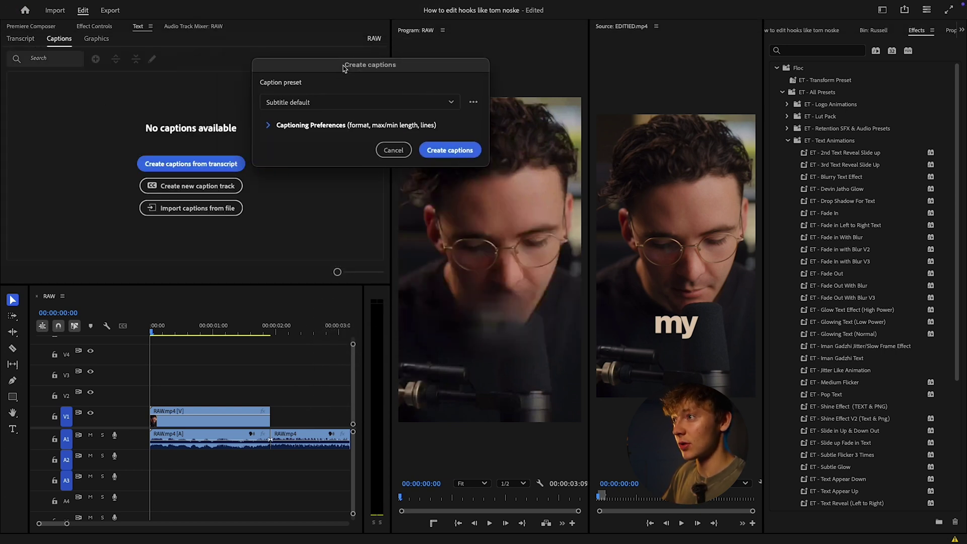
Create single-line captions with a maximum length of 7 characters and a minimum duration of 1.2 seconds.
click(279, 126)
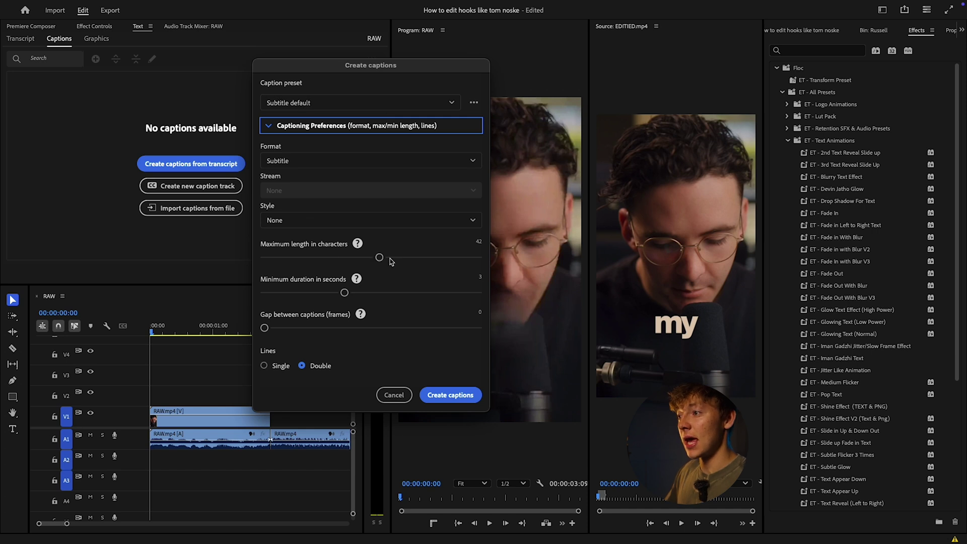
drag(386, 257, 144, 259)
drag(349, 292, 261, 293)
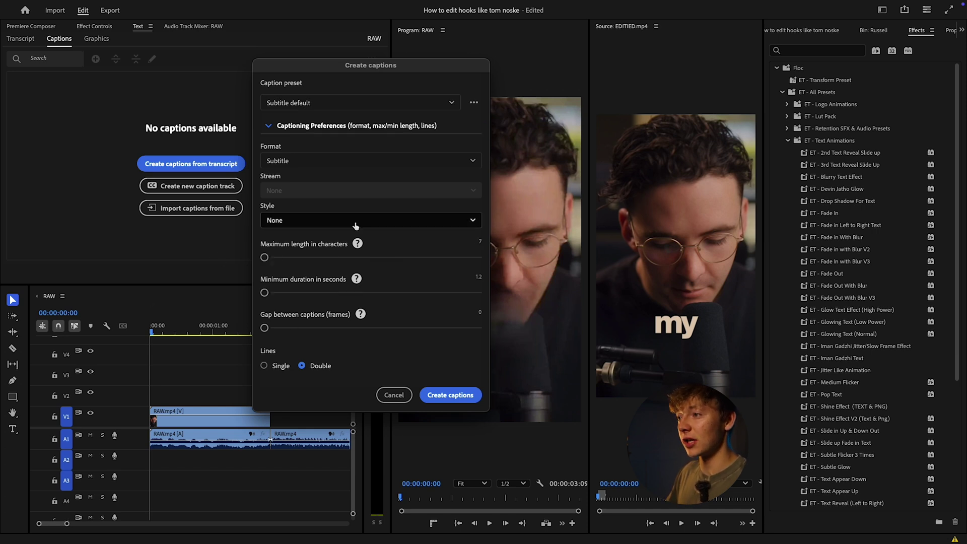
click(278, 365)
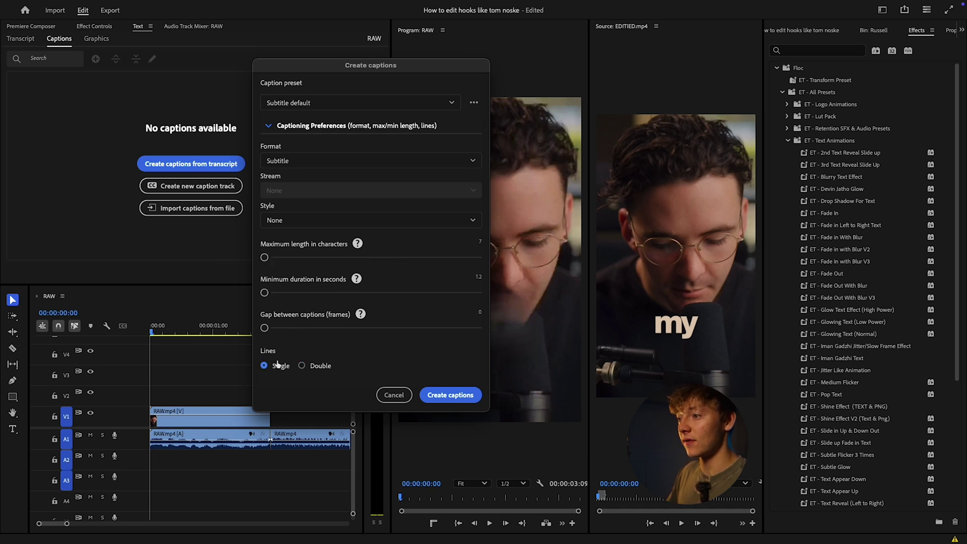
click(452, 396)
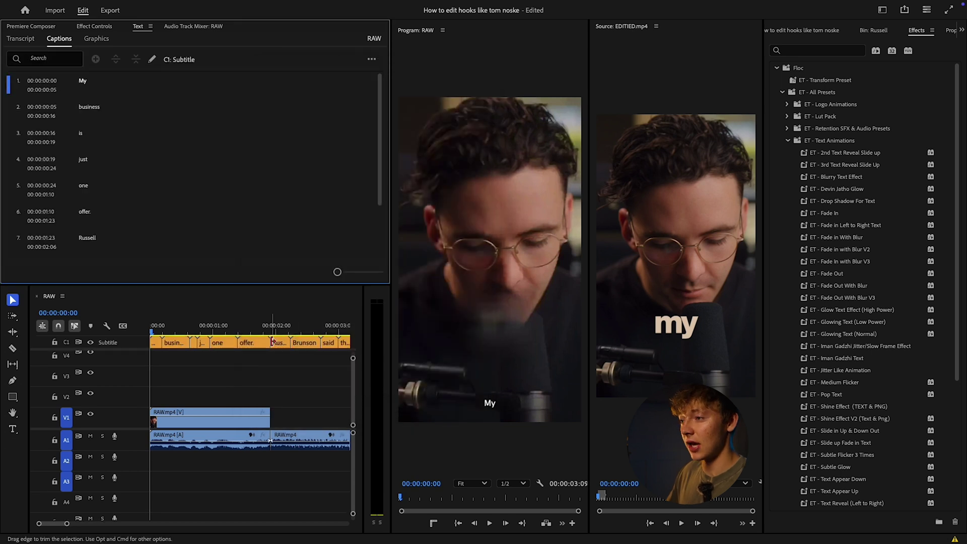
Move the playhead to 00:00:00:02 and select all caption clips on the Subtitle track with their properties shown.
click(324, 345)
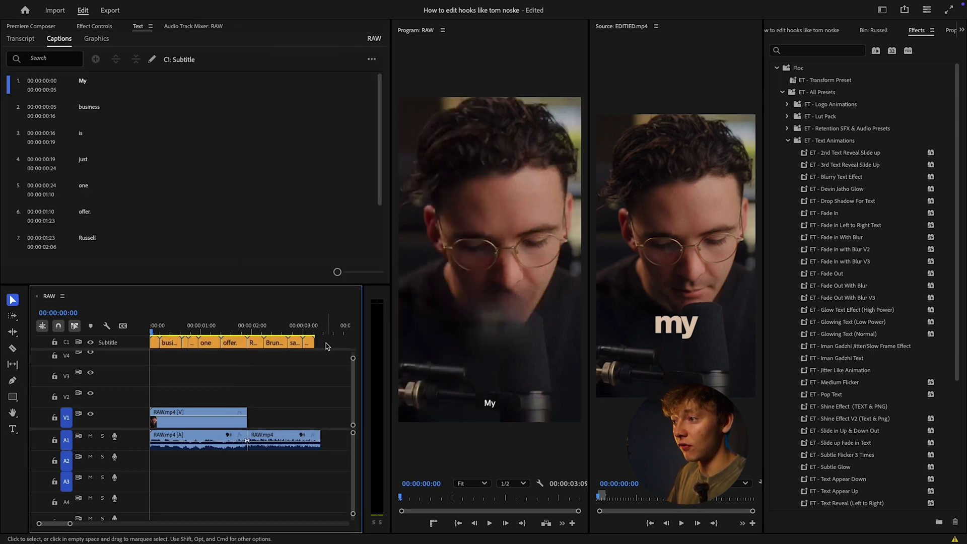
click(157, 332)
key(Left)
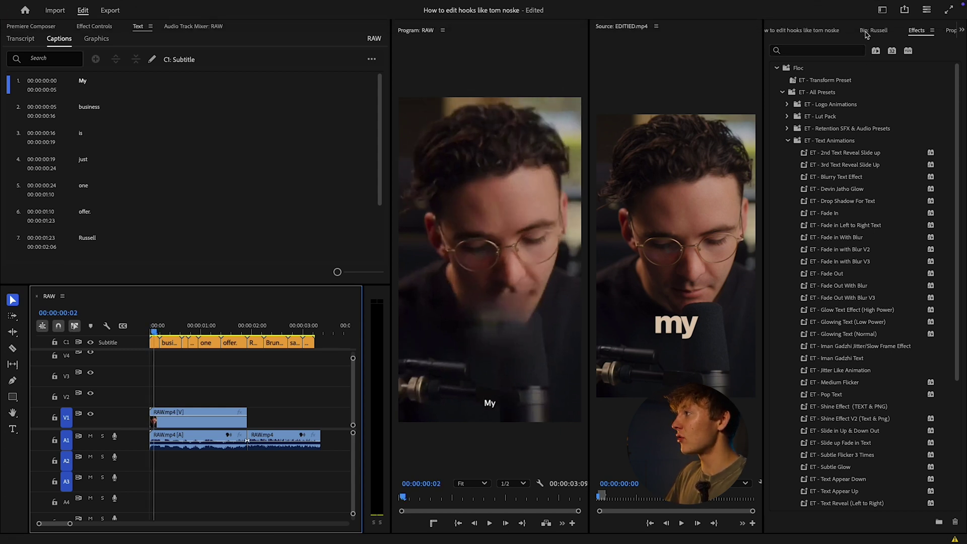
click(831, 32)
scroll(915, 29, down, 3)
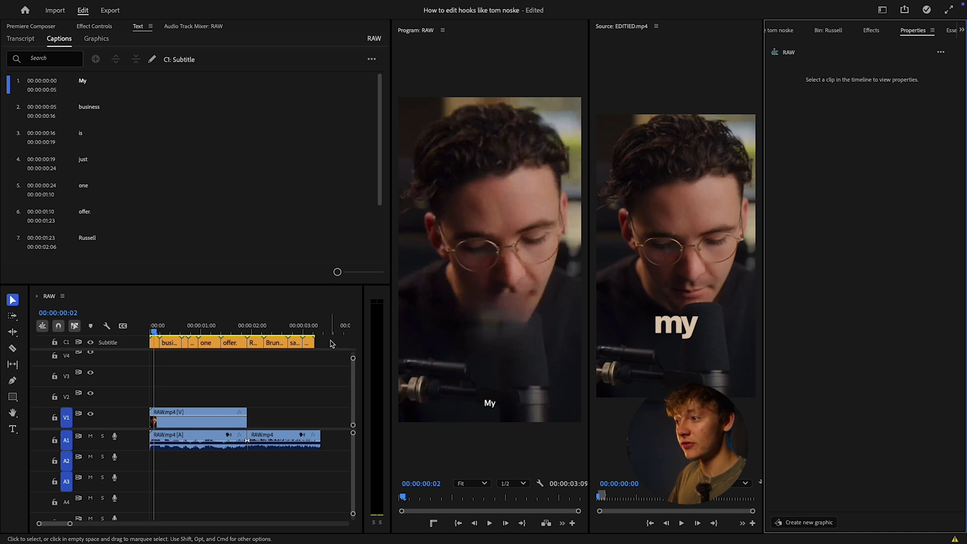
drag(332, 344, 145, 355)
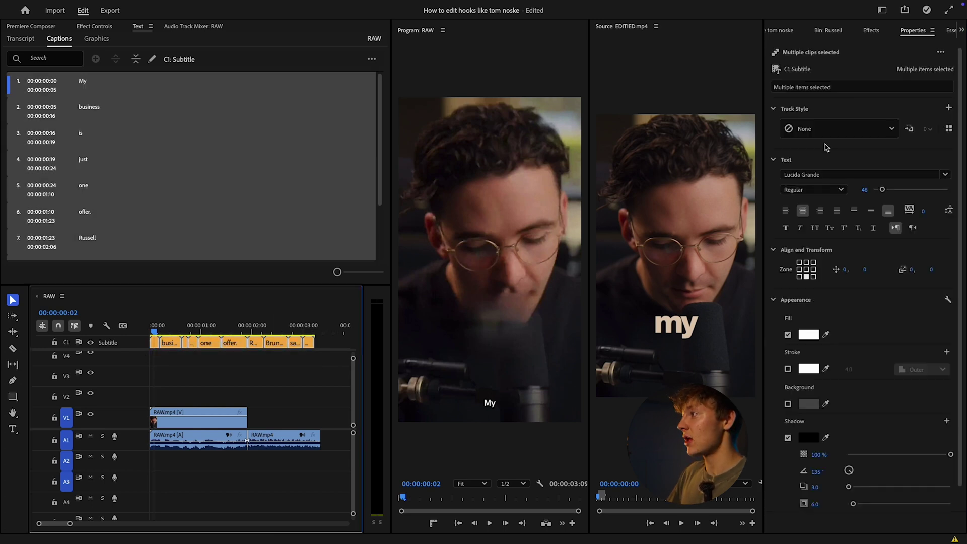
Set the font of all selected captions to Montserrat in the Black style.
click(841, 176)
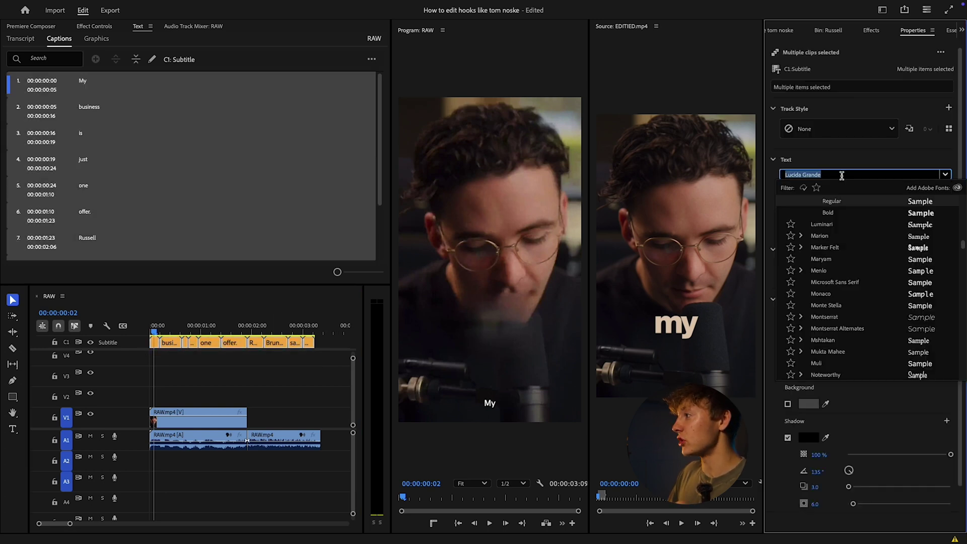
click(816, 187)
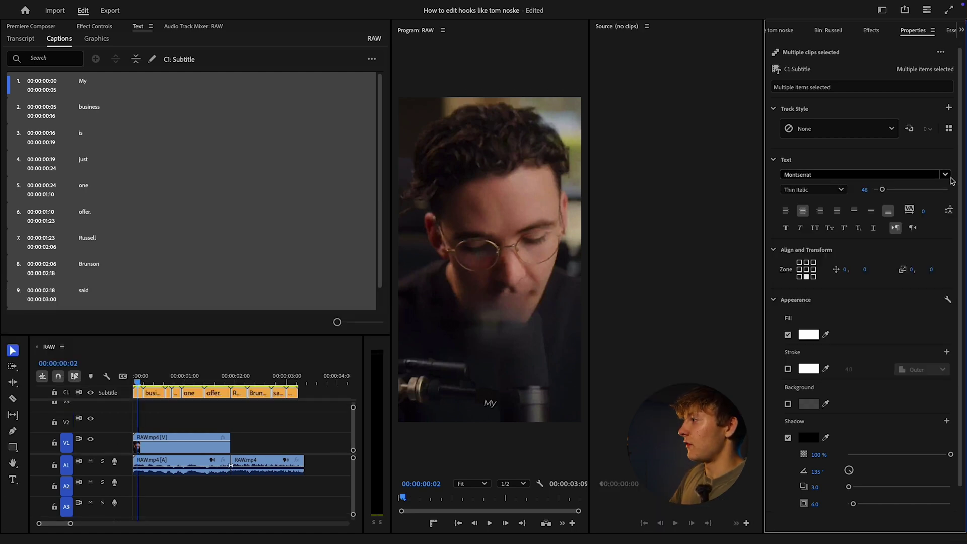
click(945, 174)
click(816, 170)
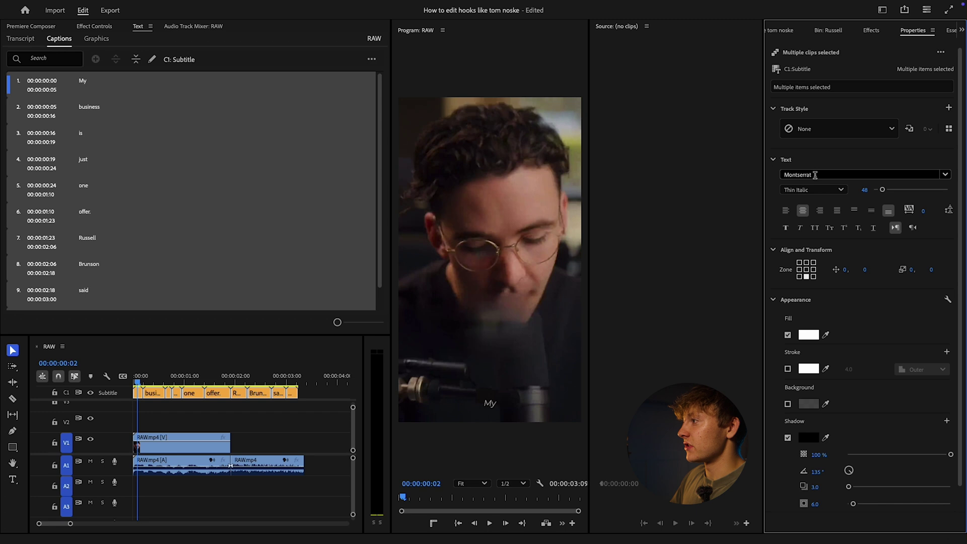
click(839, 190)
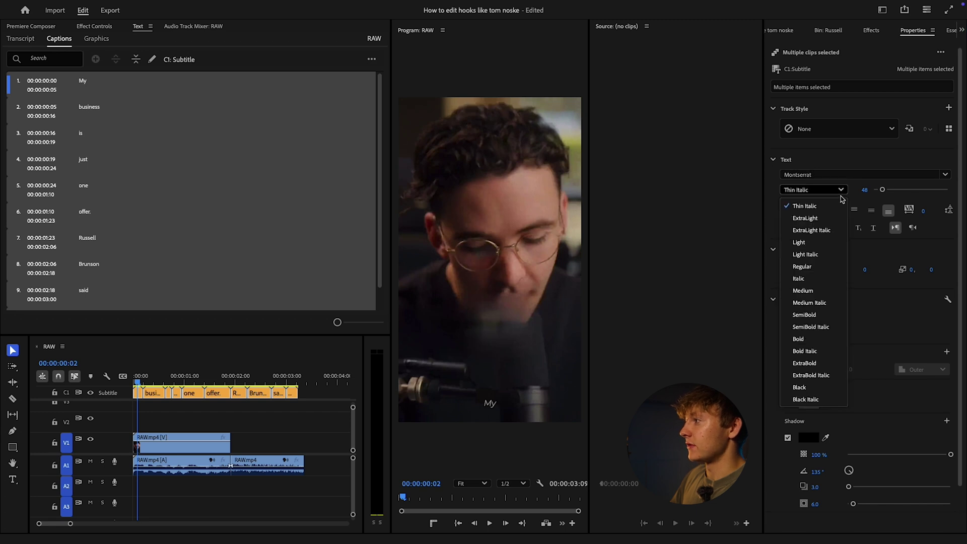
click(801, 389)
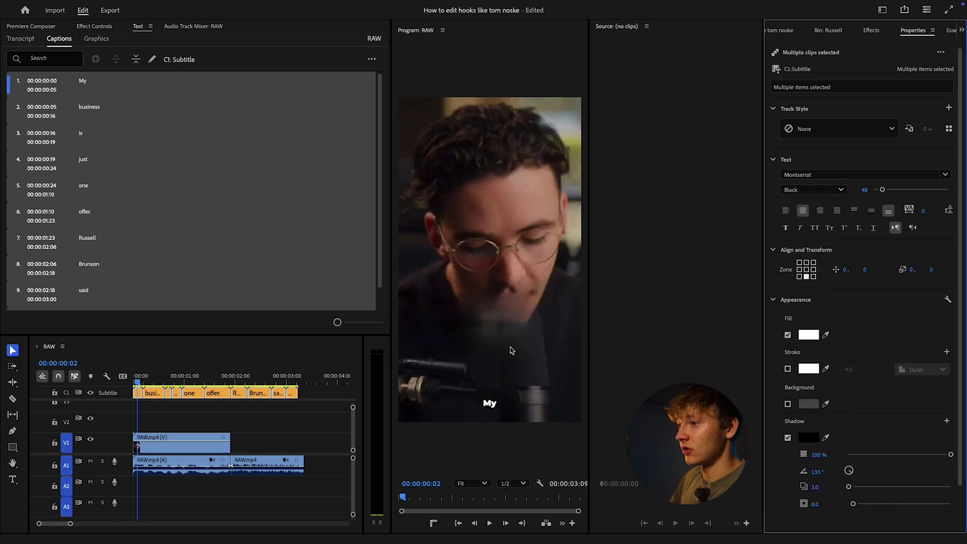
Place the selected captions in the centre zone of the frame and set their font size to 140.
click(648, 255)
click(793, 32)
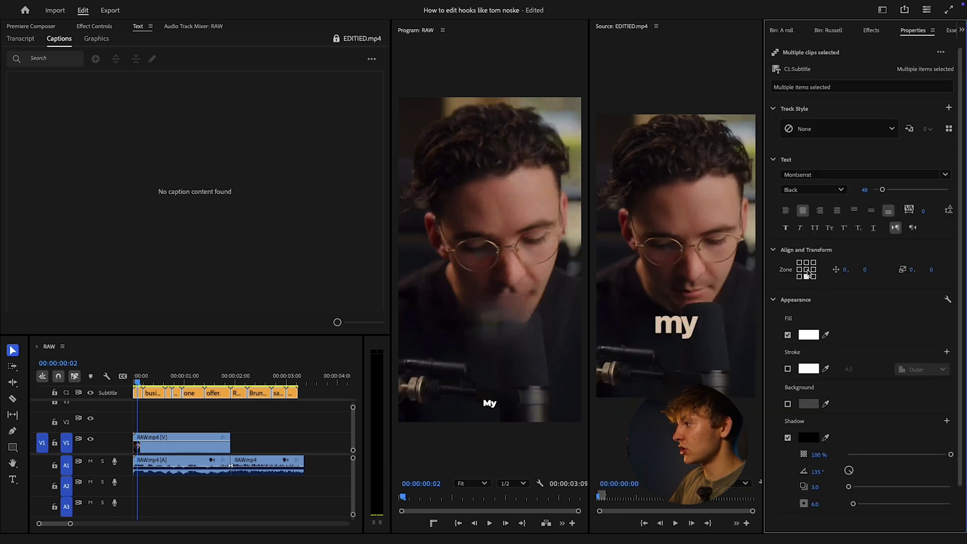
click(806, 270)
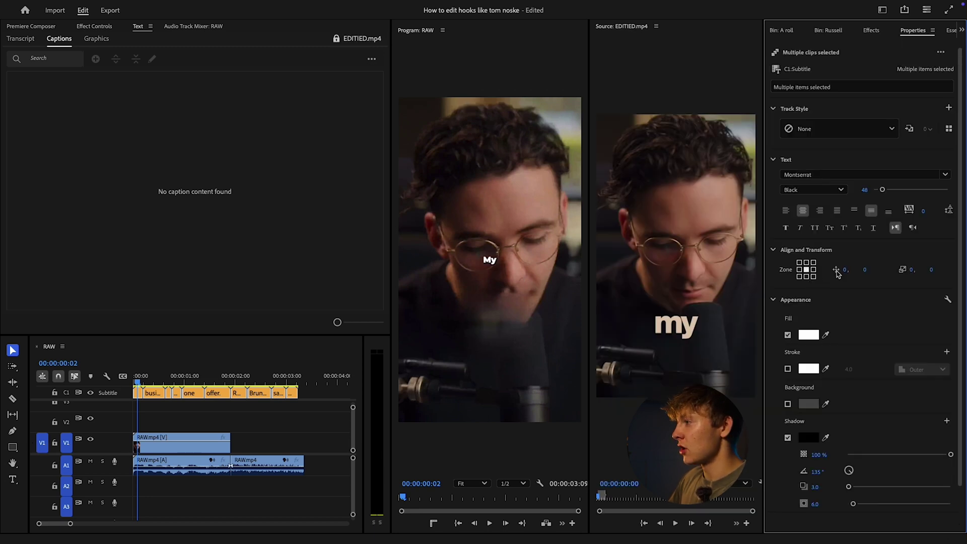
drag(885, 192, 899, 189)
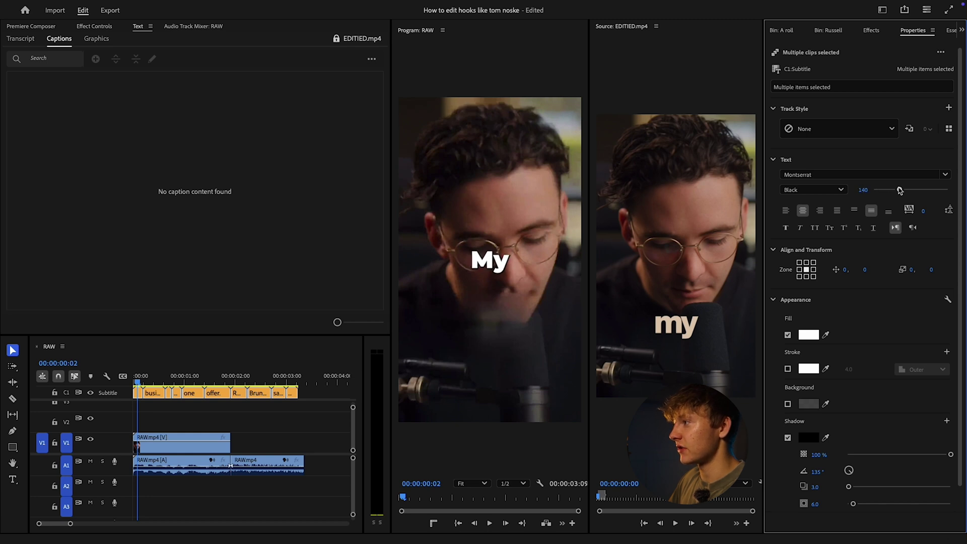
click(818, 231)
click(818, 231)
click(801, 229)
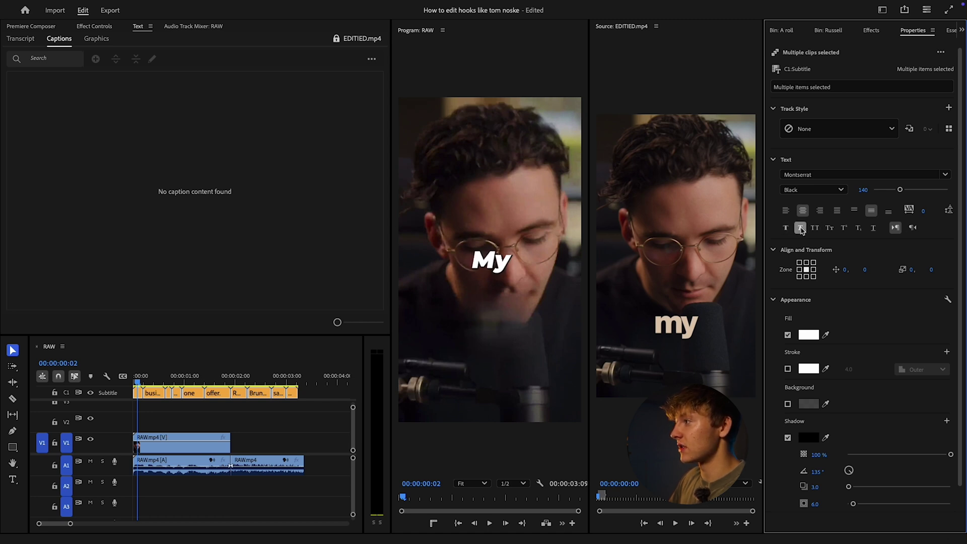
click(801, 229)
Change the first caption's text to lowercase "my".
double_click(495, 261)
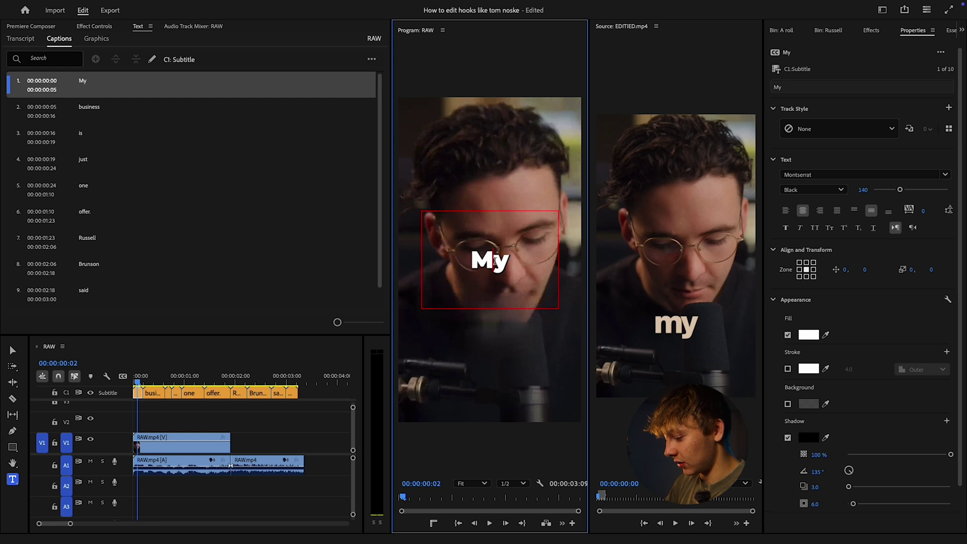
key(BackSpace)
text(m)
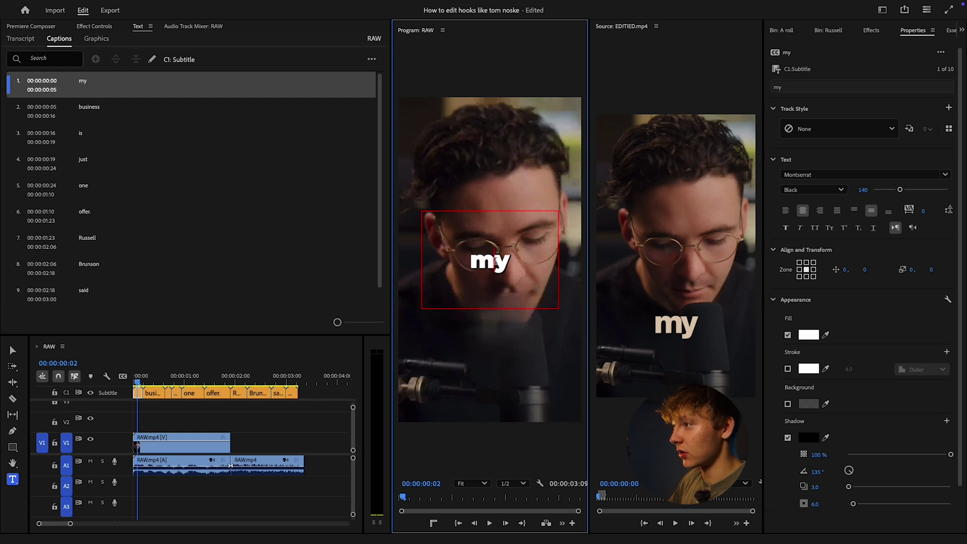
Select all caption clips on the Subtitle track and turn off their shadow.
click(788, 438)
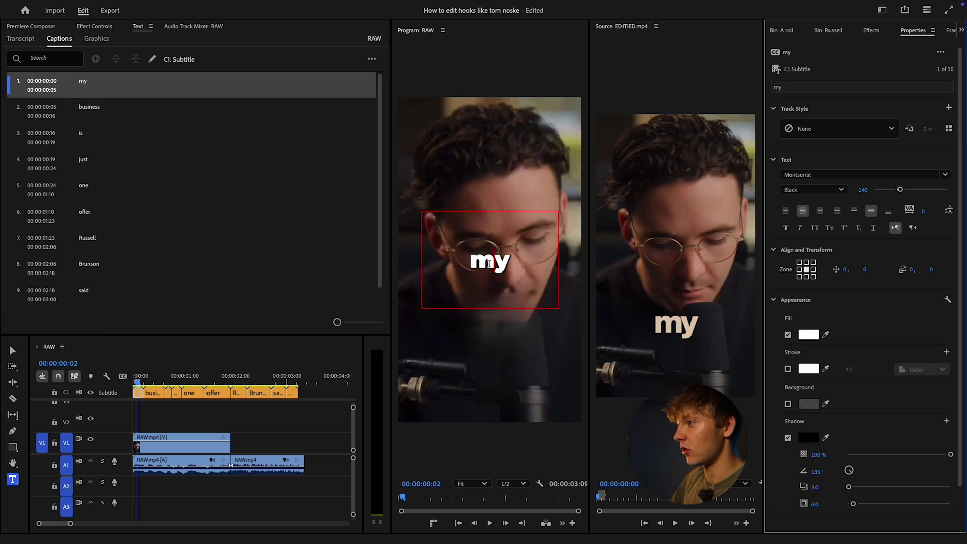
key(v)
drag(313, 387, 133, 401)
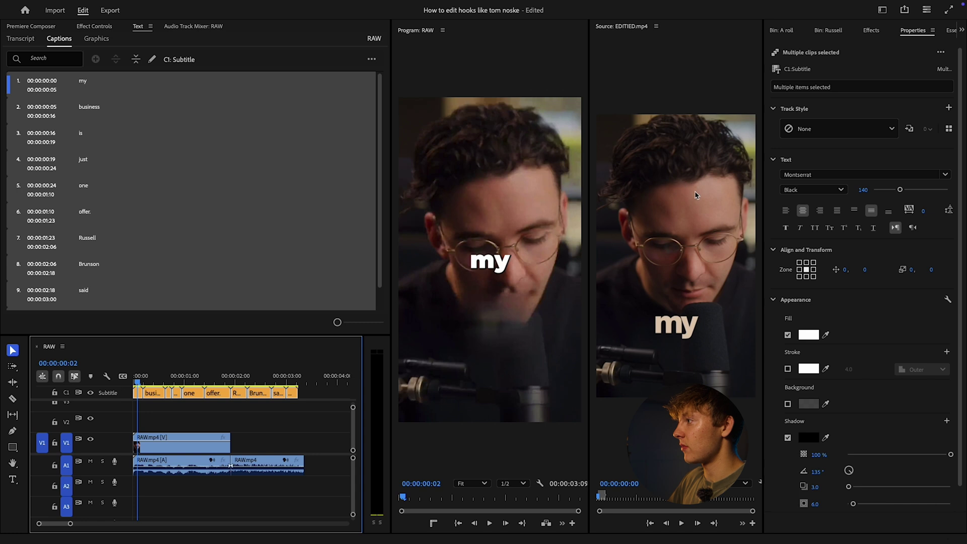
click(788, 437)
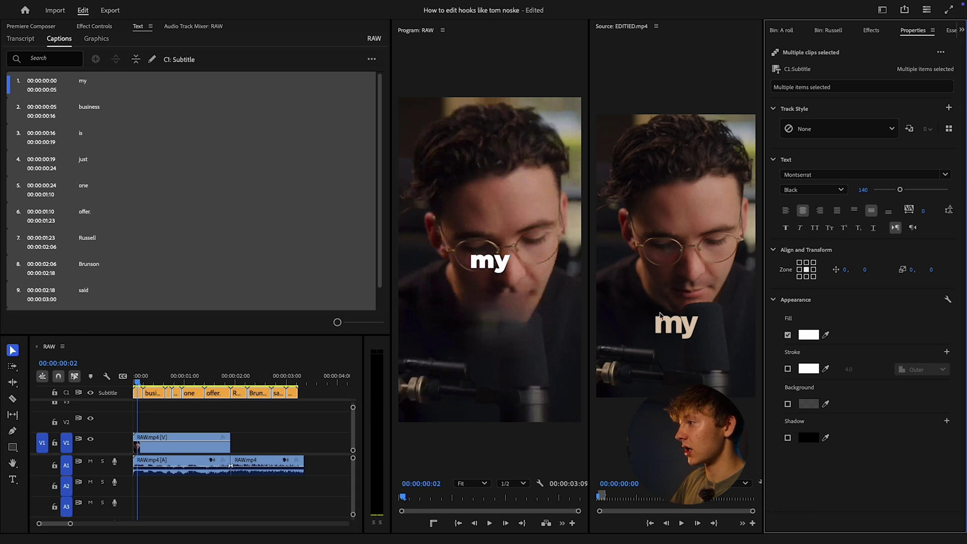
Set the captions' fill to beige E6C8B2, sampled from the "my" text in the EDITIED.mp4 reference clip.
click(809, 335)
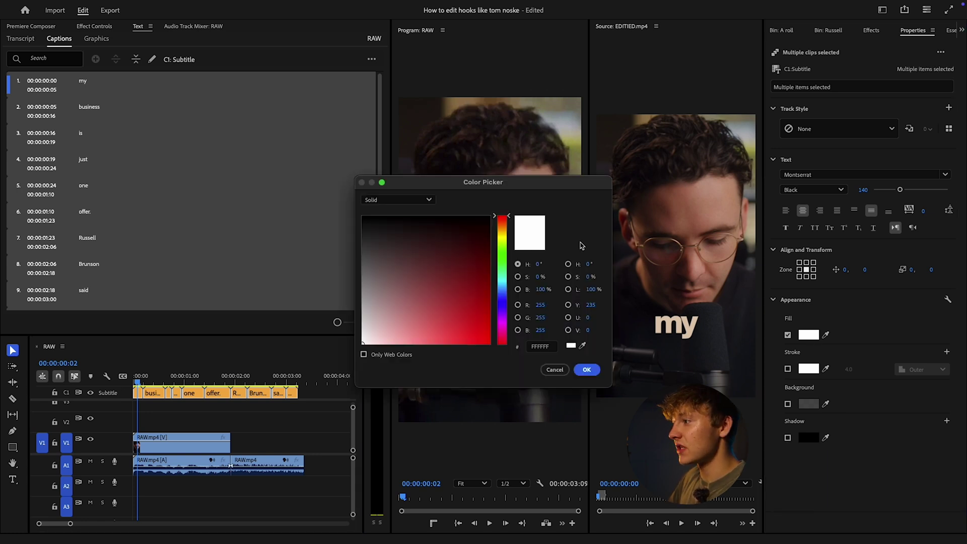
click(582, 346)
click(663, 324)
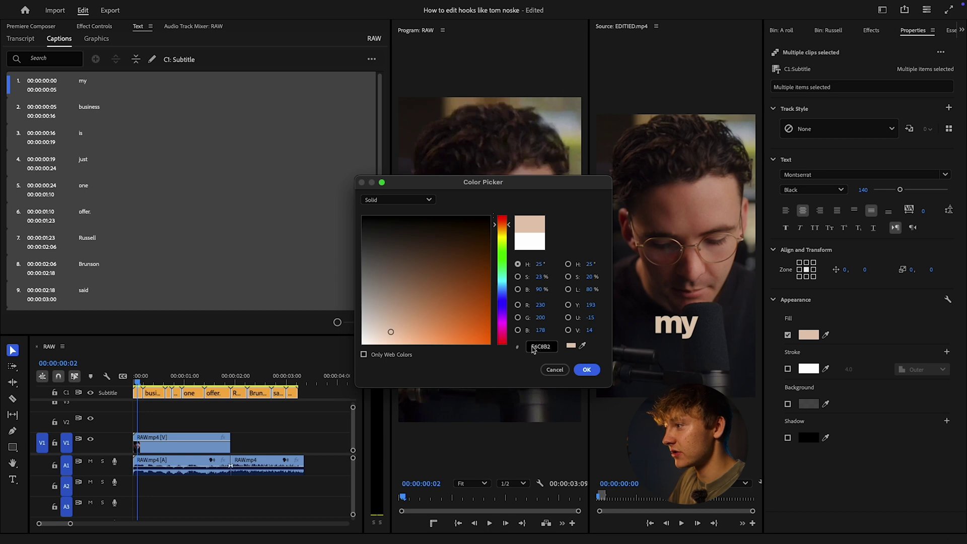
click(588, 370)
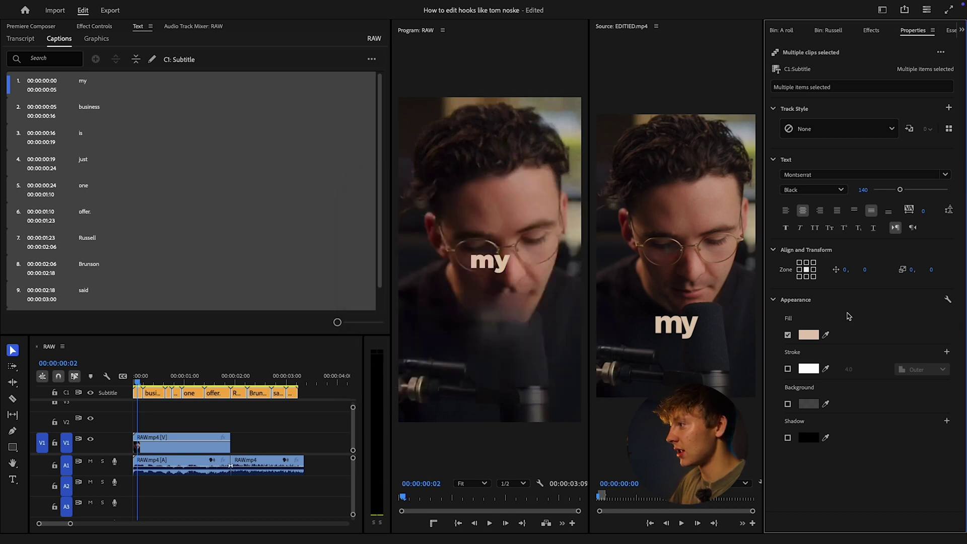
Lower the captions beneath the speaker's face by setting their vertical position to 225, and check the placement on other words.
drag(137, 382, 173, 383)
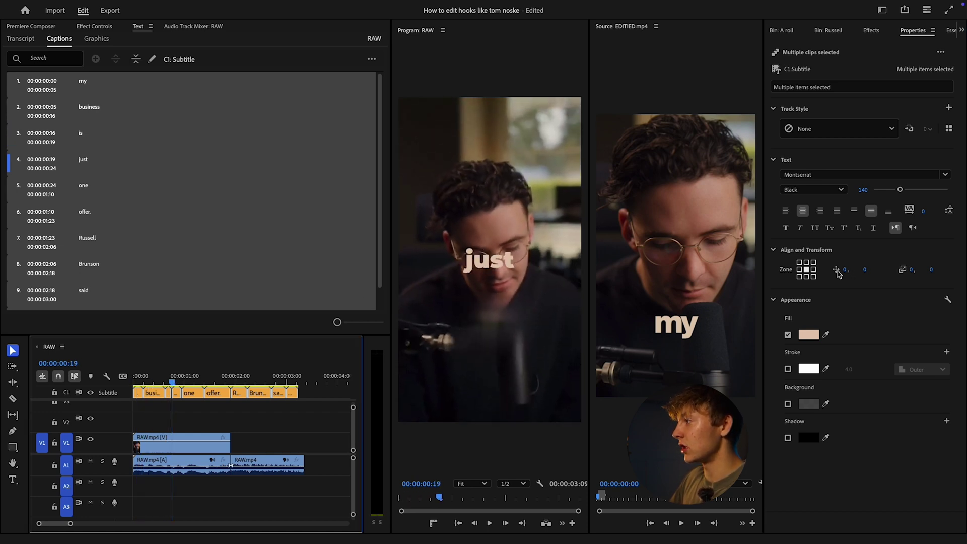
drag(846, 270, 881, 268)
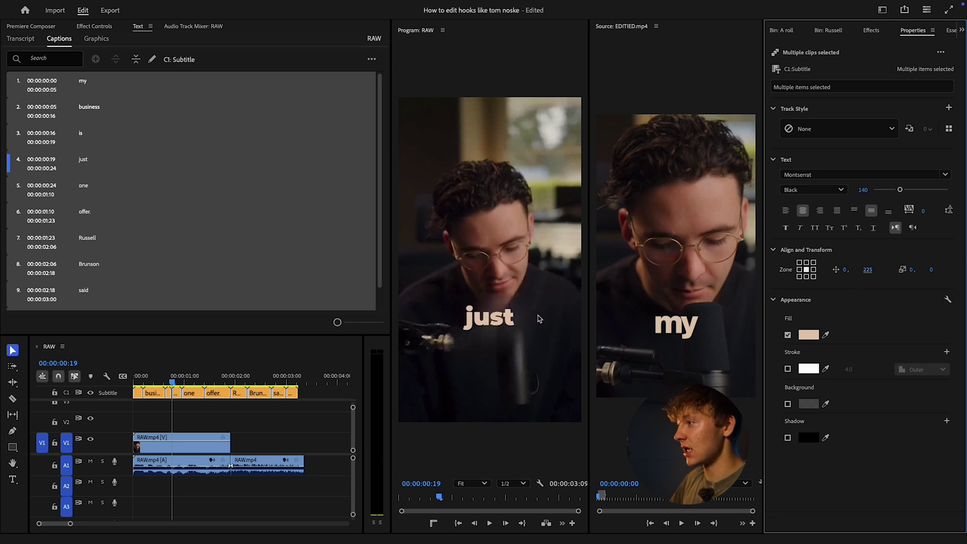
drag(197, 381, 204, 382)
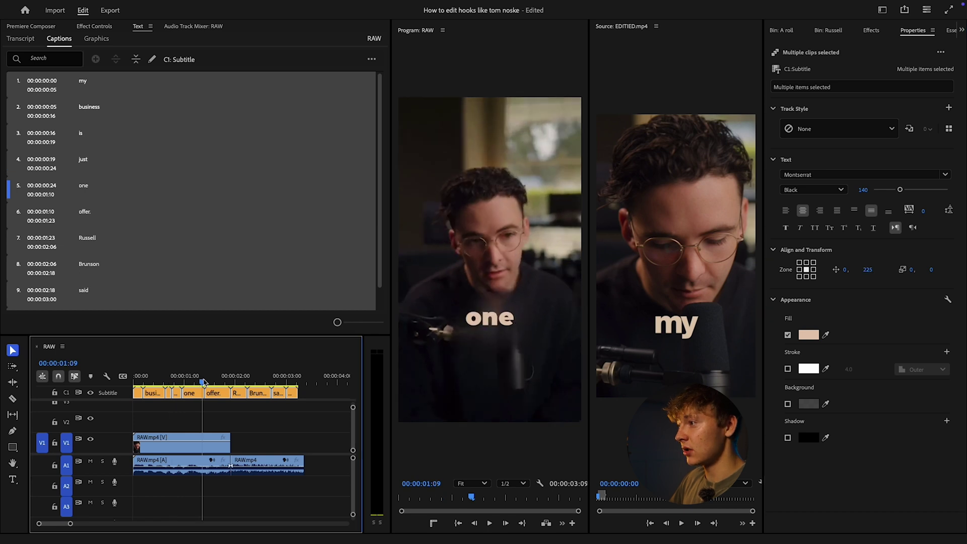
Raise the captions slightly by setting their vertical position to 197, and play the sequence to check the placement.
drag(870, 269, 856, 269)
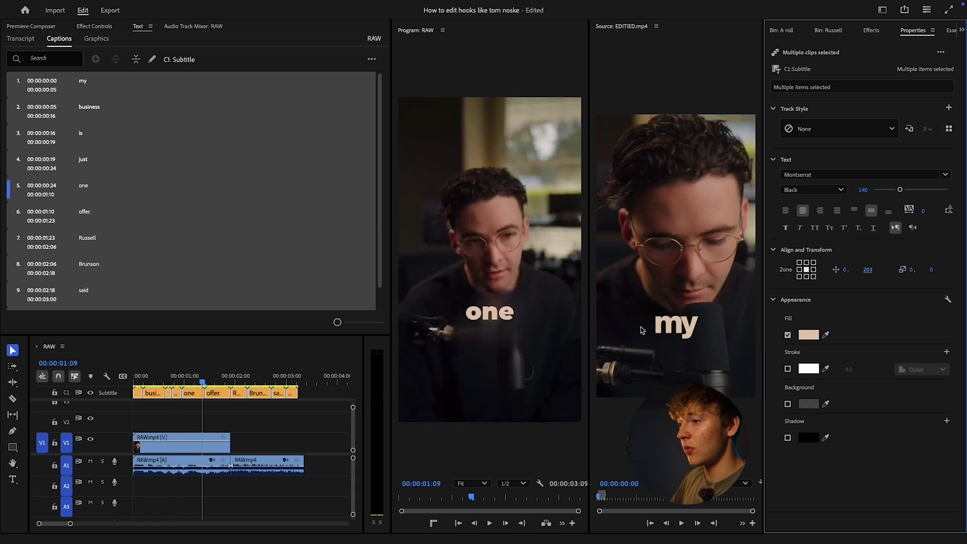
drag(179, 382, 119, 382)
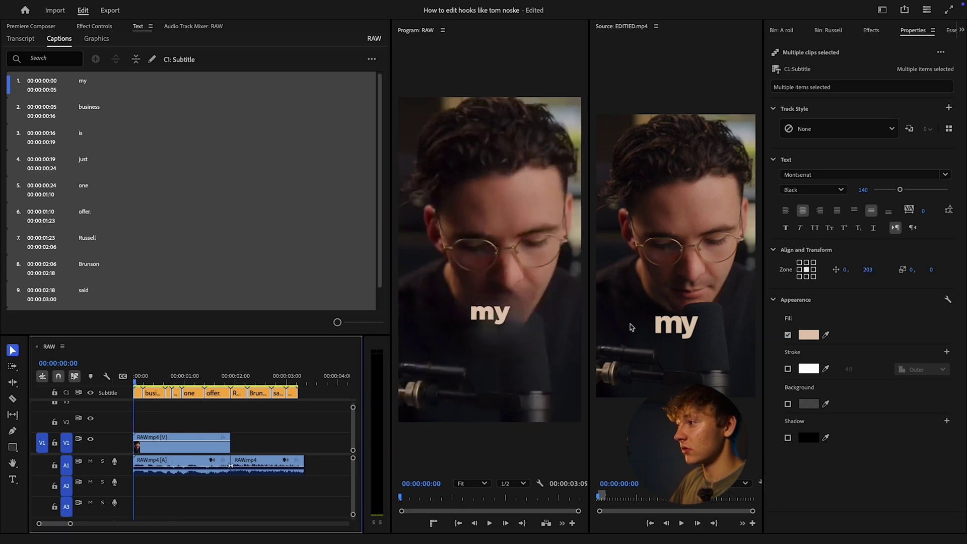
drag(867, 270, 839, 277)
key(space)
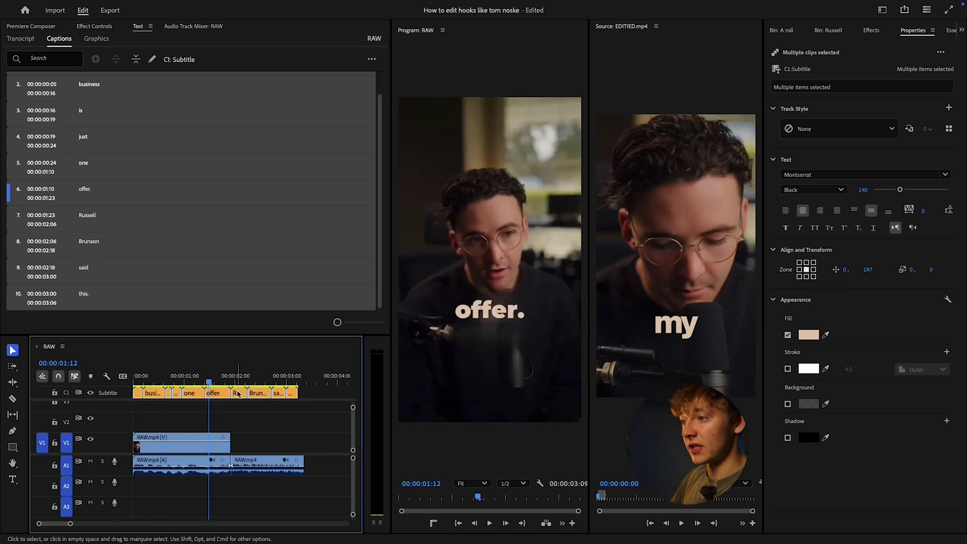
Select all caption clips on the Subtitle track and upgrade them to graphics.
click(313, 394)
drag(327, 393, 114, 397)
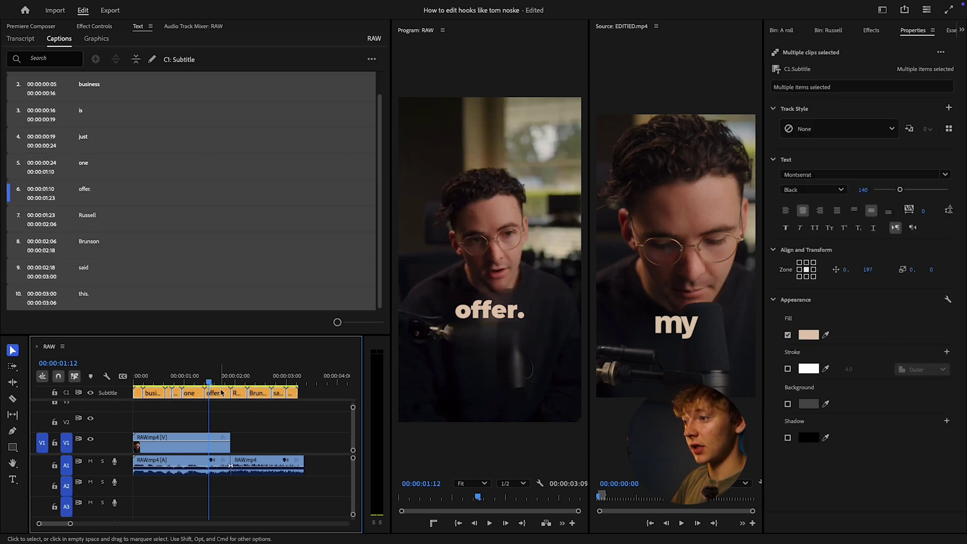
click(325, 5)
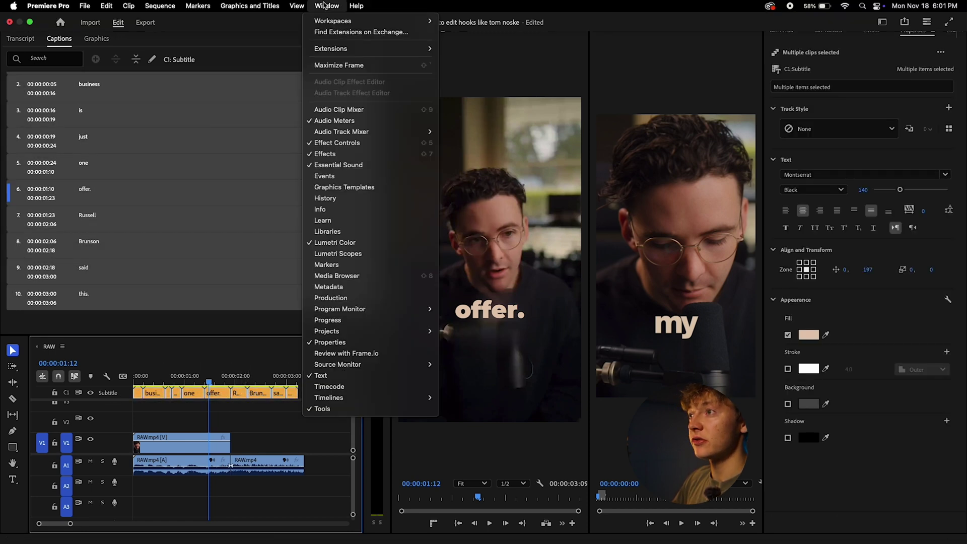
mouse_move(245, 4)
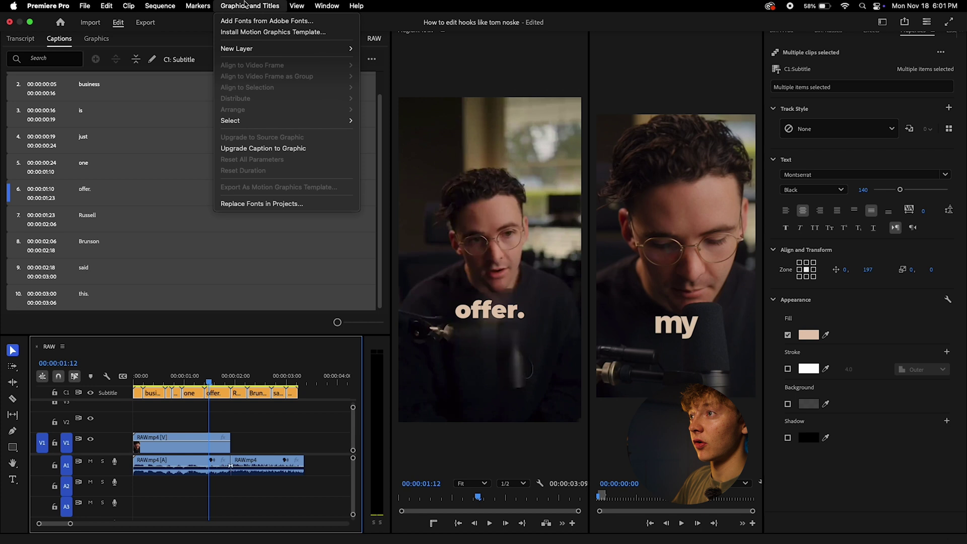
click(269, 151)
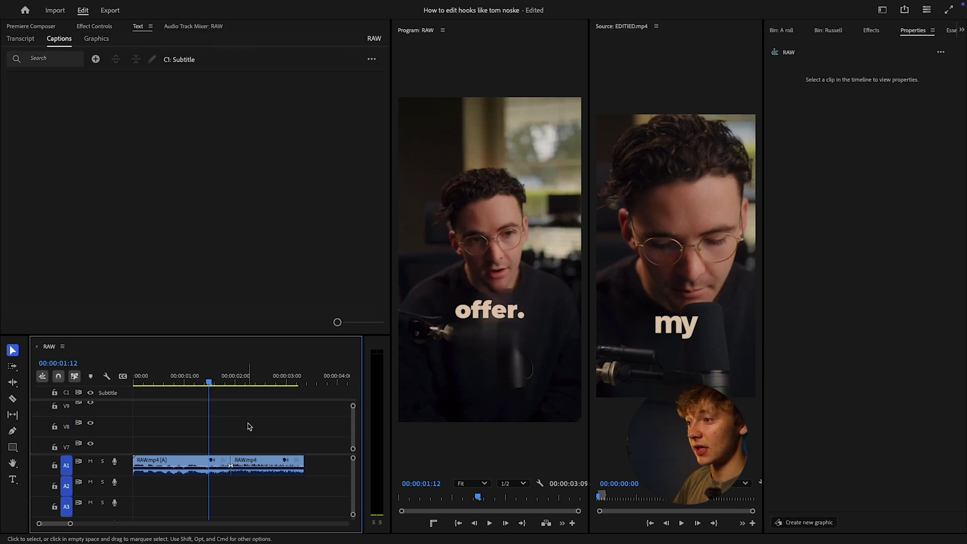
Move all the caption graphic clips from track V16 down to V2, directly above the RAW.mp4 video.
scroll(258, 426, up, 1)
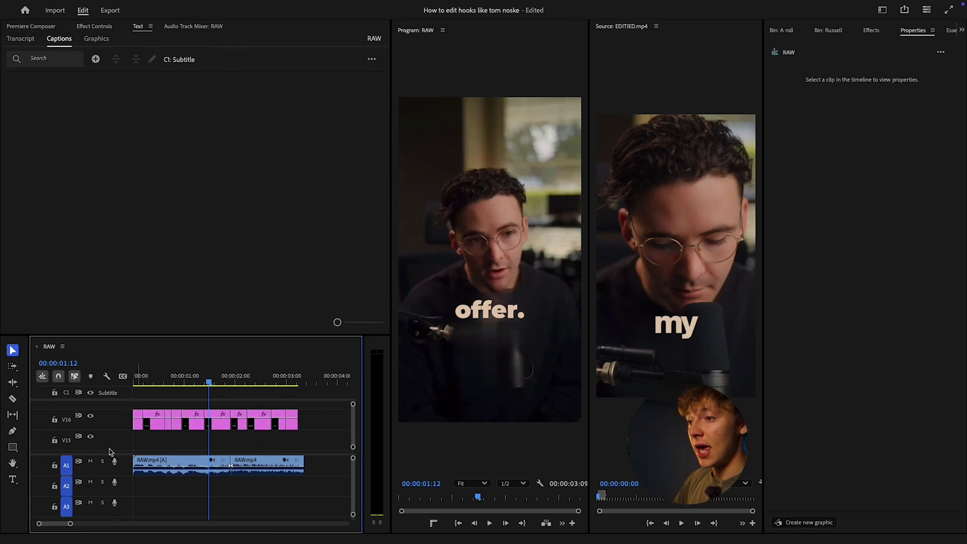
drag(106, 454, 115, 516)
drag(328, 416, 128, 436)
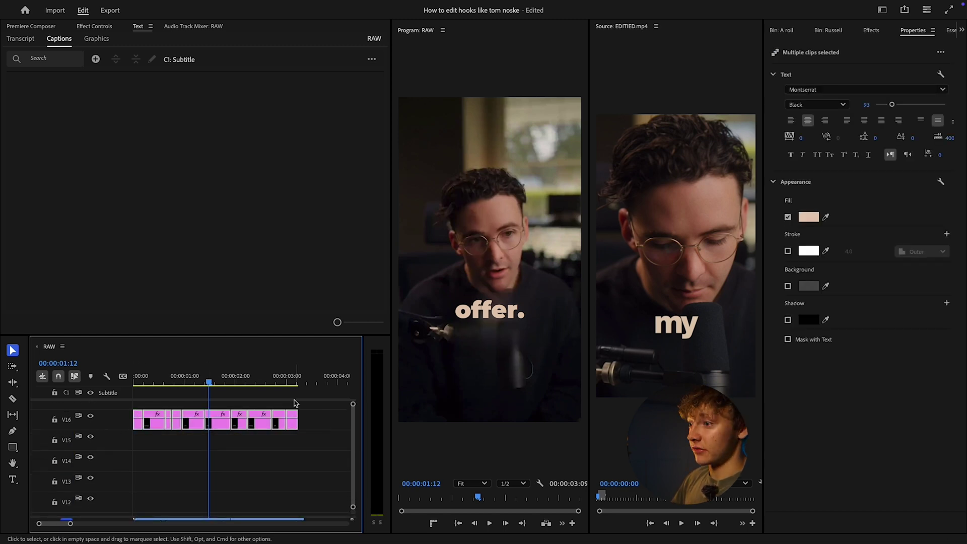
key(grave)
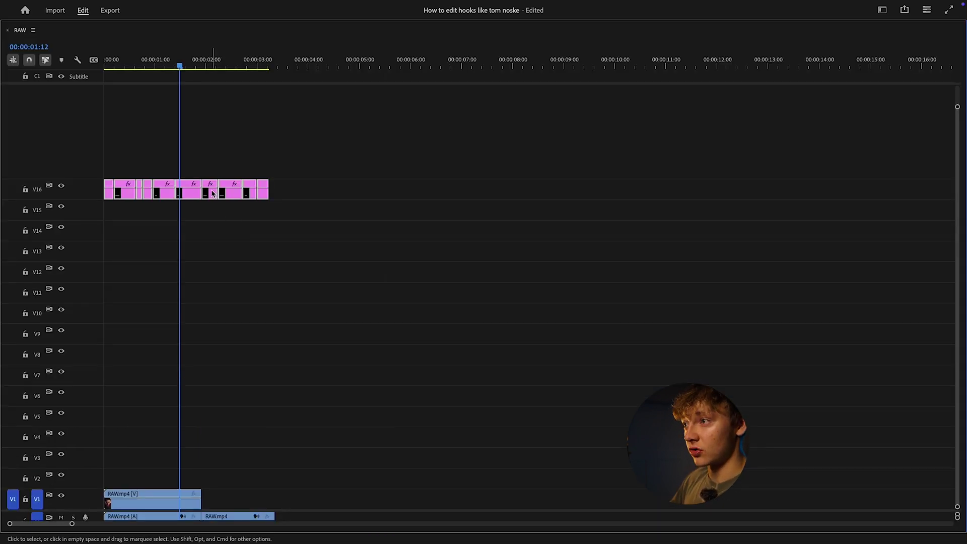
drag(236, 192, 201, 471)
key(grave)
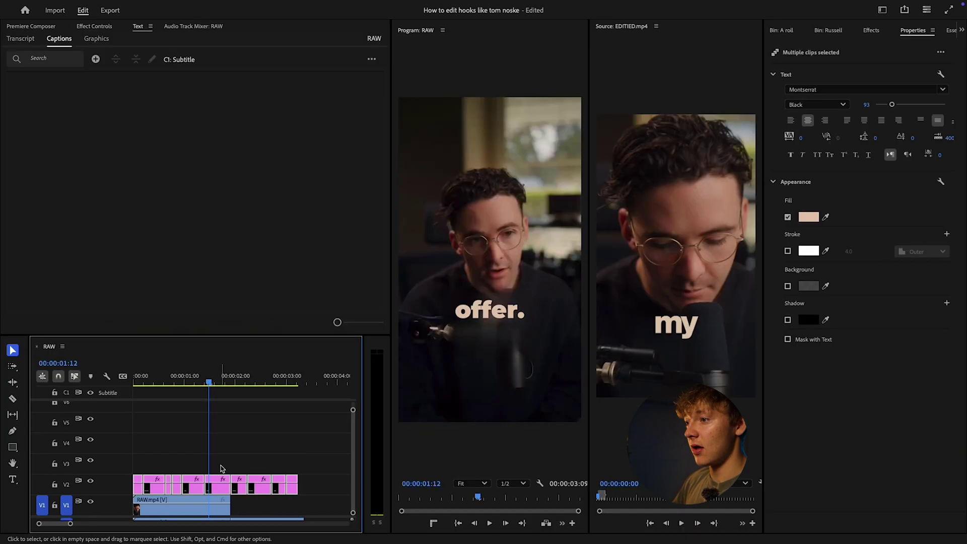
Play the EDITIED.mp4 reference and the RAW sequence from the start to compare how their captions appear.
drag(210, 379, 53, 398)
click(683, 317)
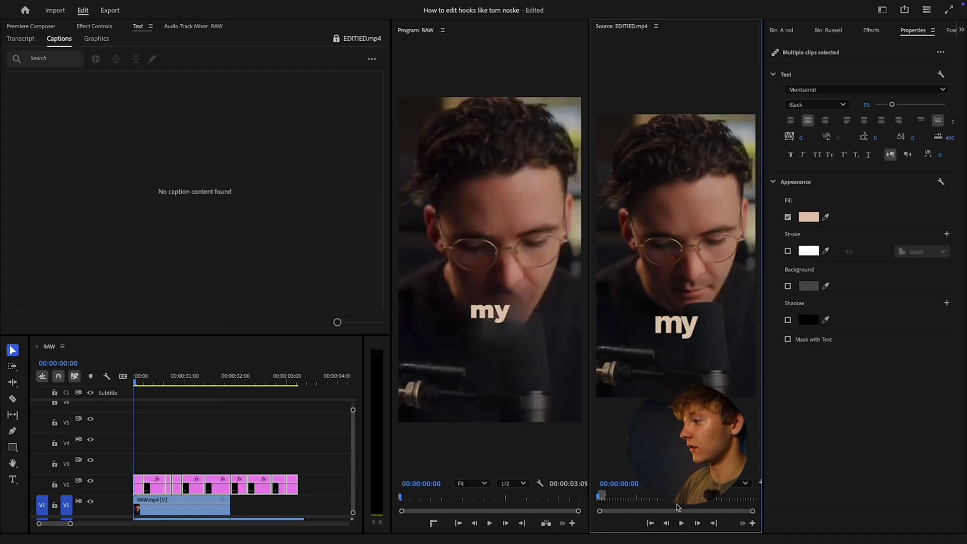
click(681, 522)
click(681, 523)
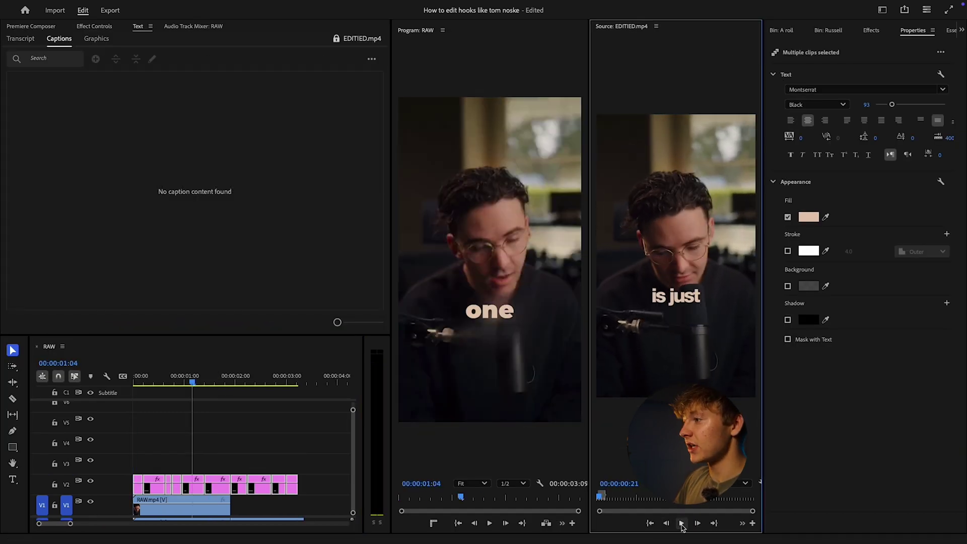
click(681, 524)
click(681, 524)
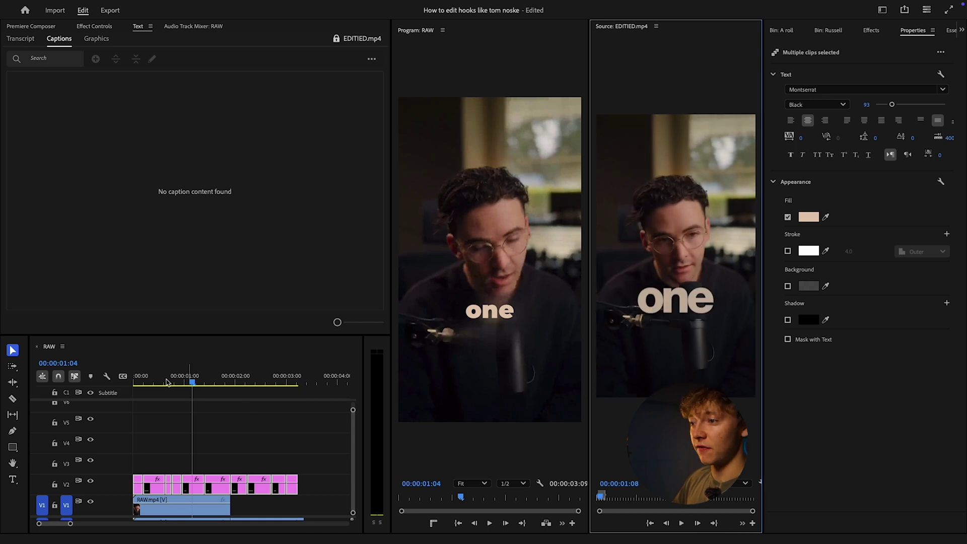
click(134, 380)
click(202, 440)
key(space)
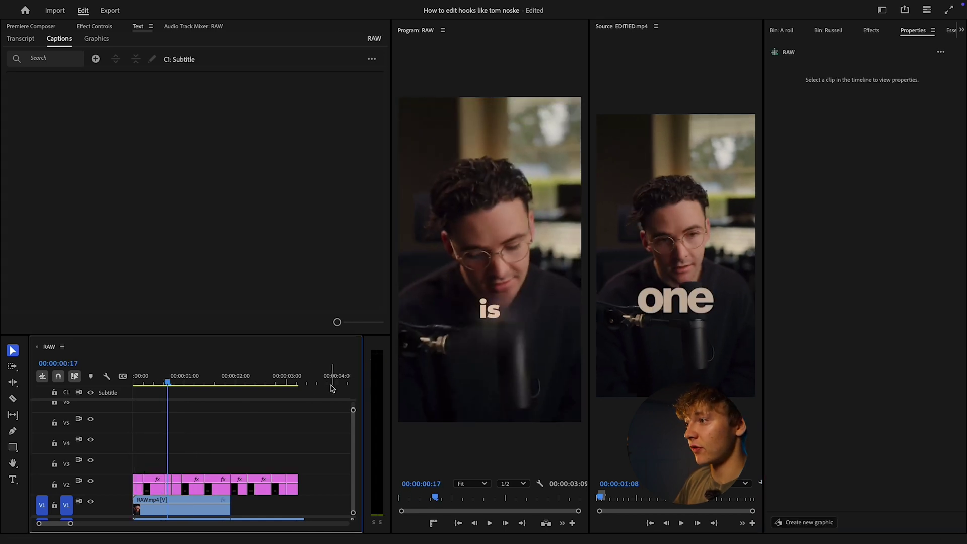
key(space)
Select the "just" graphic clip on V2, place the playhead at 00:00:00:20 and show the clip's effect controls.
click(176, 382)
scroll(207, 458, up, 4)
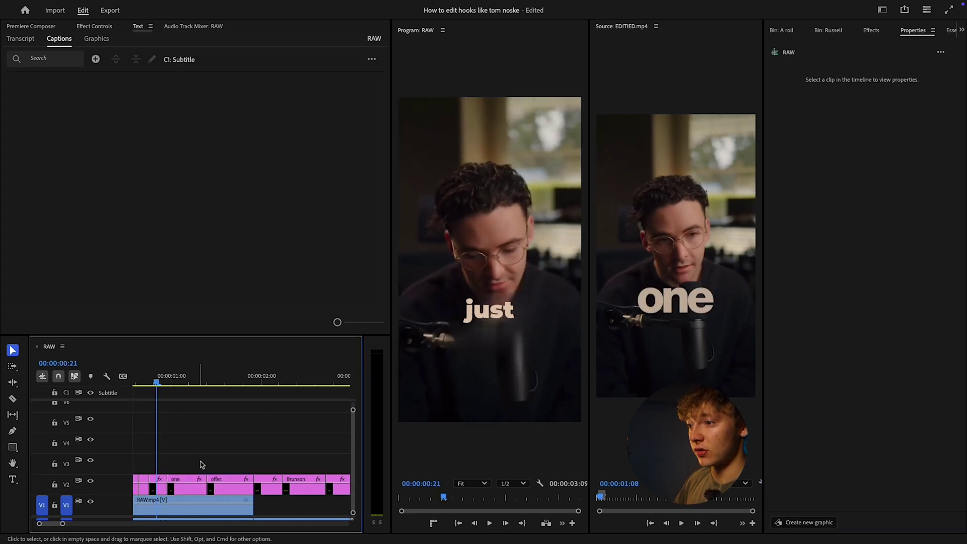
scroll(213, 466, left, 2)
click(223, 491)
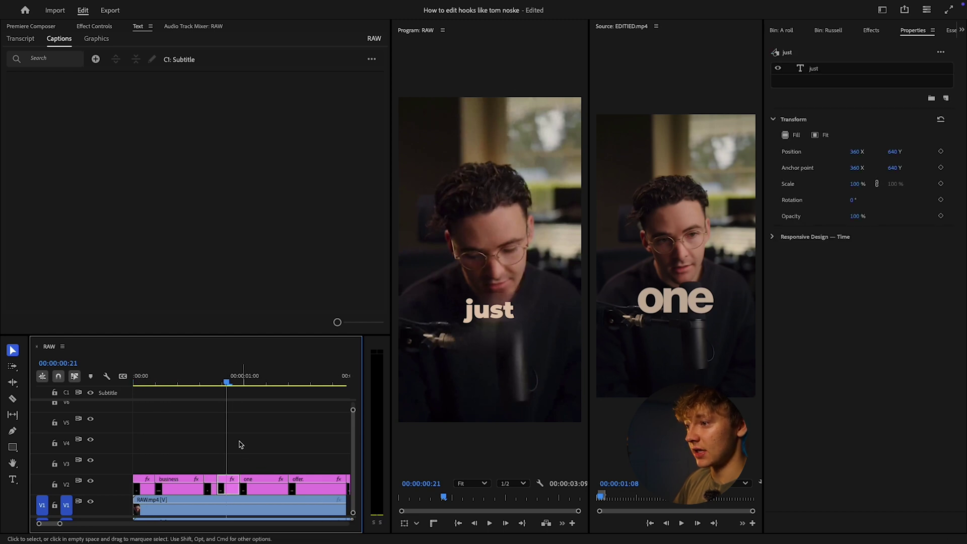
click(223, 382)
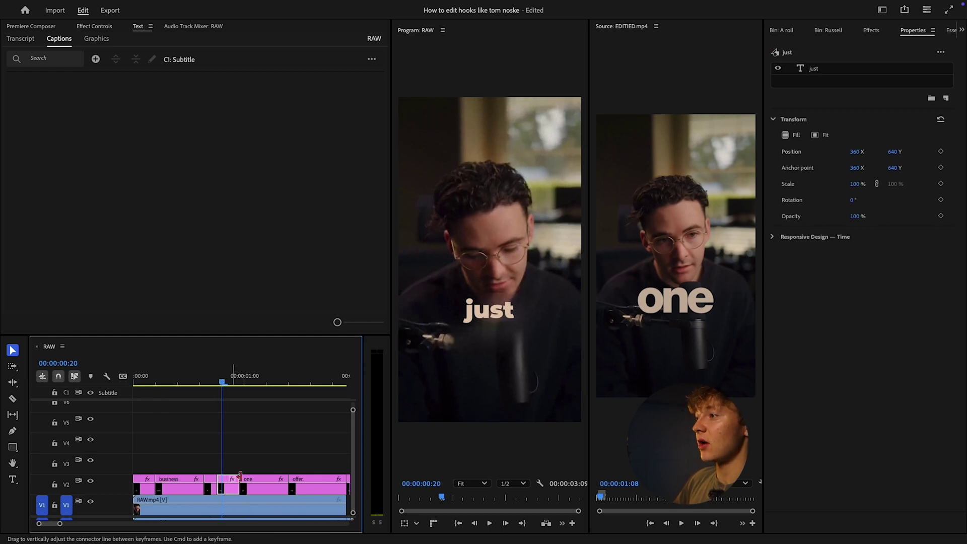
click(89, 27)
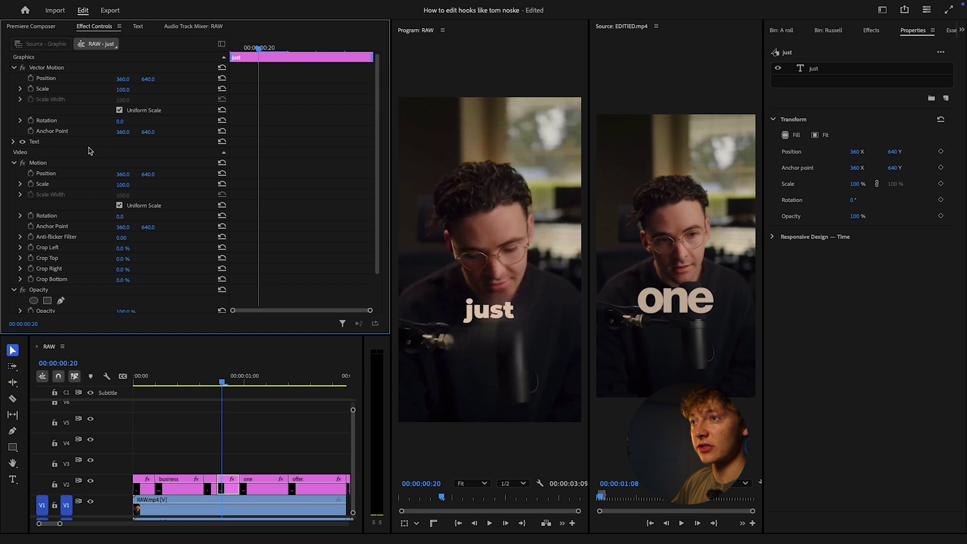
Try a manual fade on the "just" graphic with opacity keyframes of 100% at 00:00:00:20 and 0% at 00:00:00:22.
scroll(81, 135, down, 2)
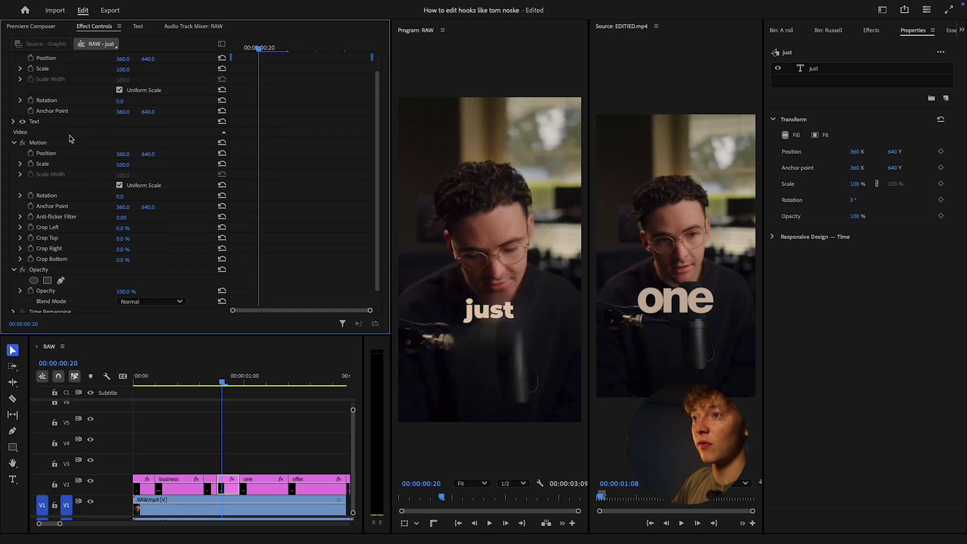
scroll(61, 139, up, 2)
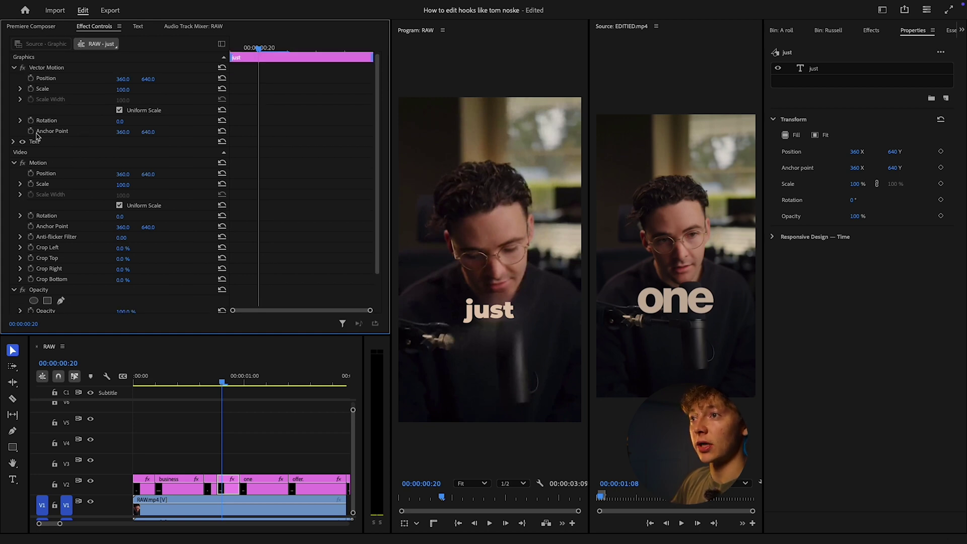
click(14, 163)
click(239, 55)
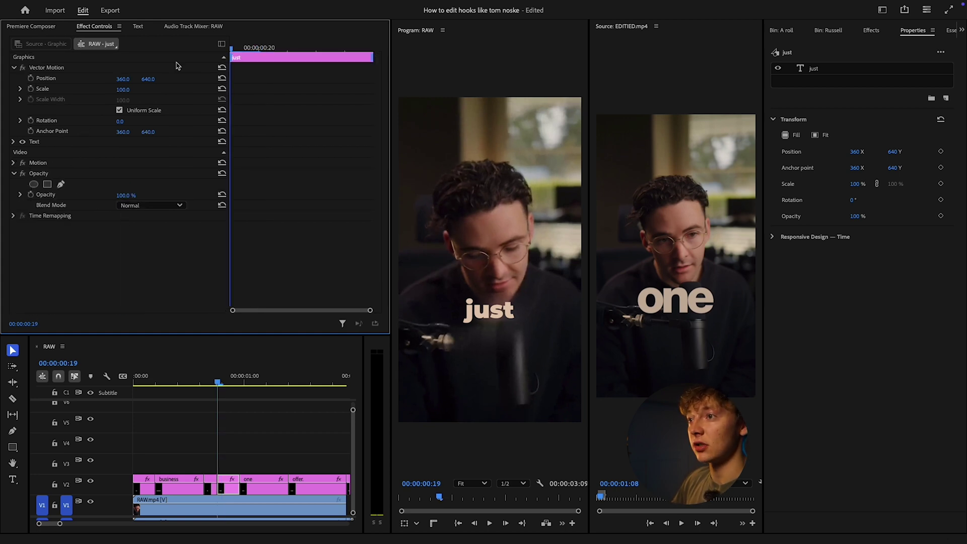
click(30, 194)
click(257, 48)
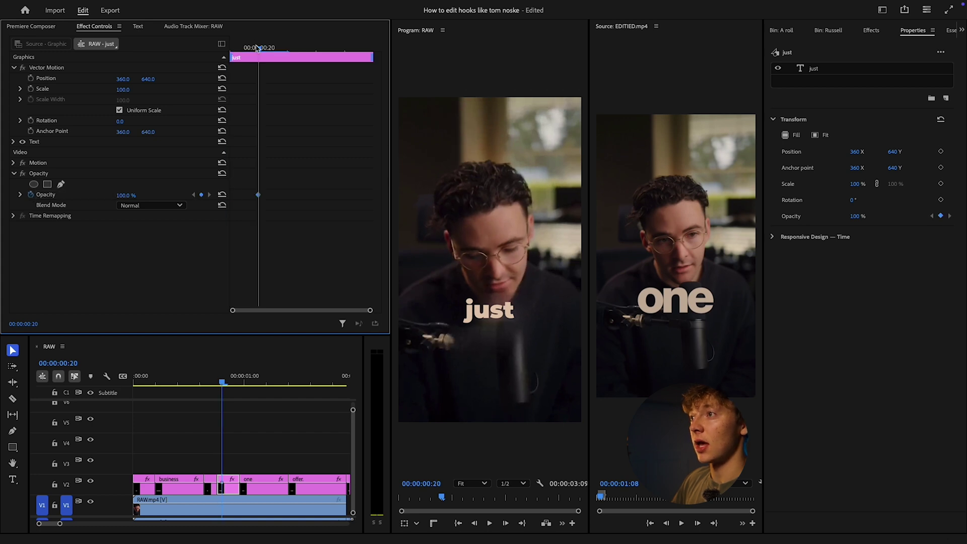
click(316, 48)
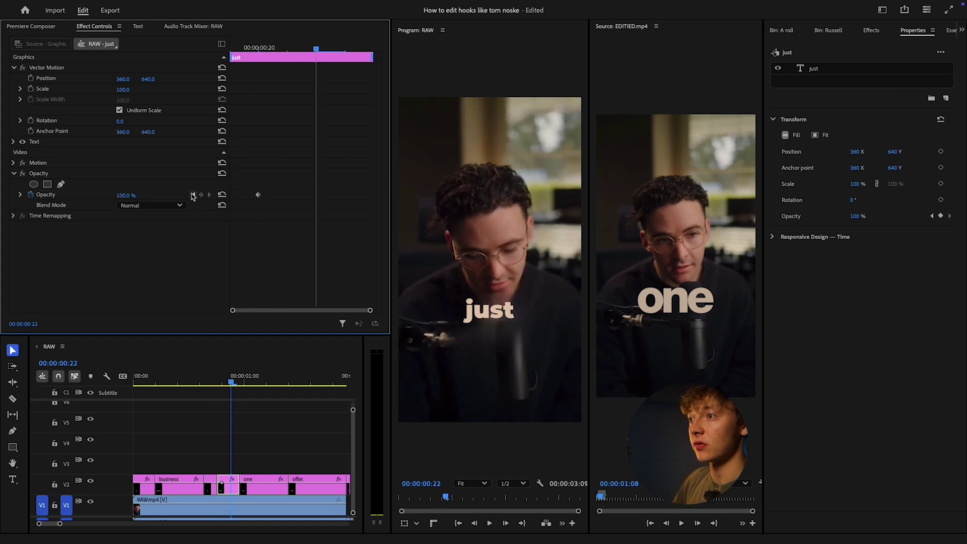
click(201, 195)
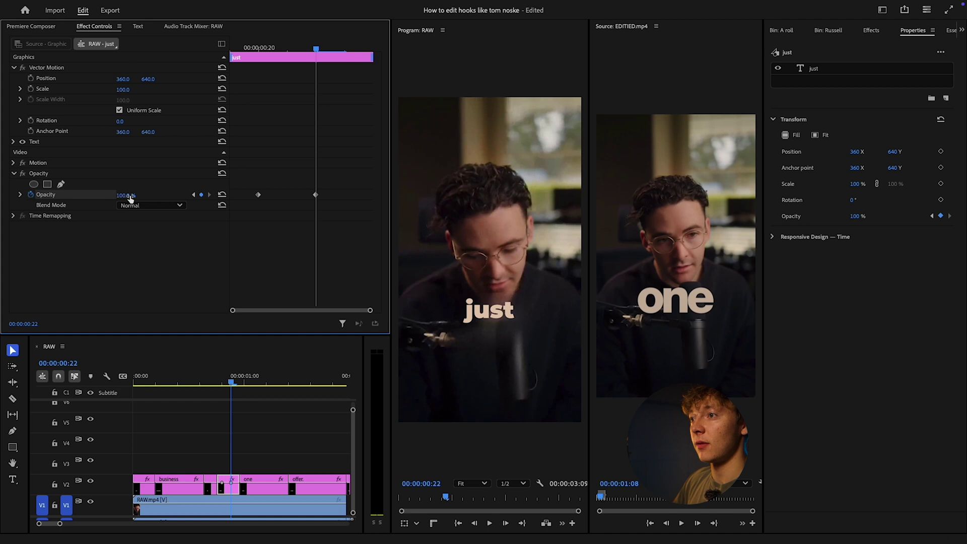
drag(129, 196, 76, 196)
Preview the fade on the "just" graphic, undo the last opacity change and return the playhead to 00:00:00:21.
drag(318, 47, 55, 69)
key(space)
key(space)
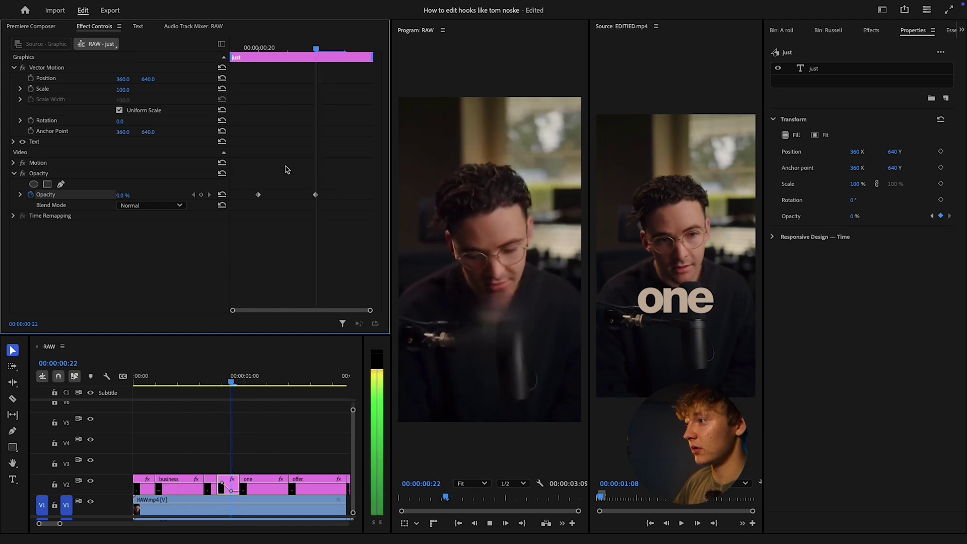
key(space)
key(super+z)
scroll(203, 474, down, 2)
scroll(203, 474, up, 3)
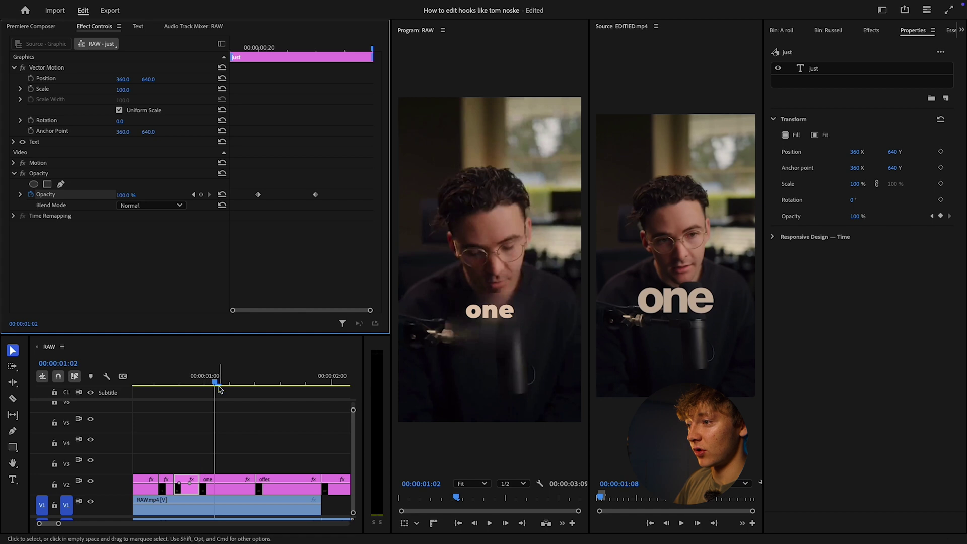
drag(218, 386, 184, 386)
Look through the ET - Logo Animations presets in the Floc effects folder for a suitable caption animation.
click(871, 32)
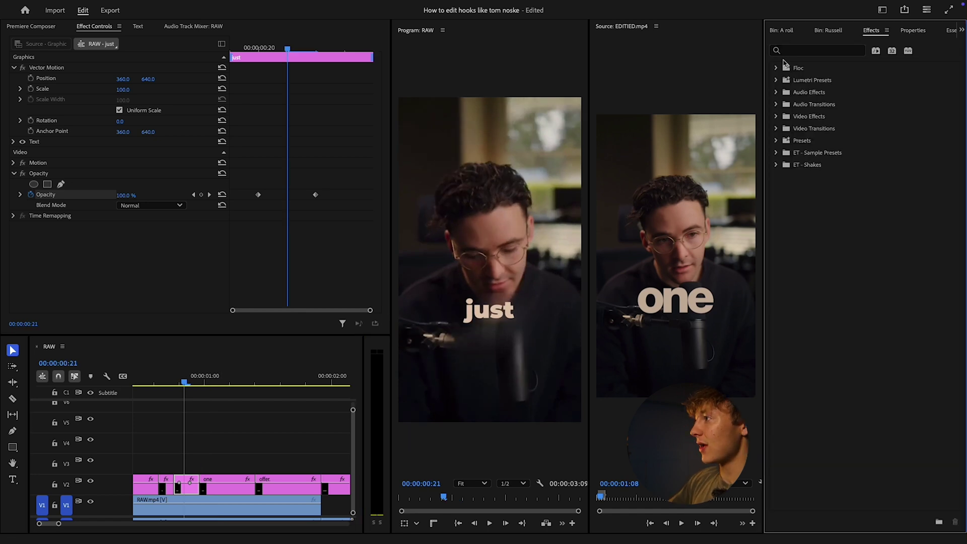
click(777, 68)
click(782, 92)
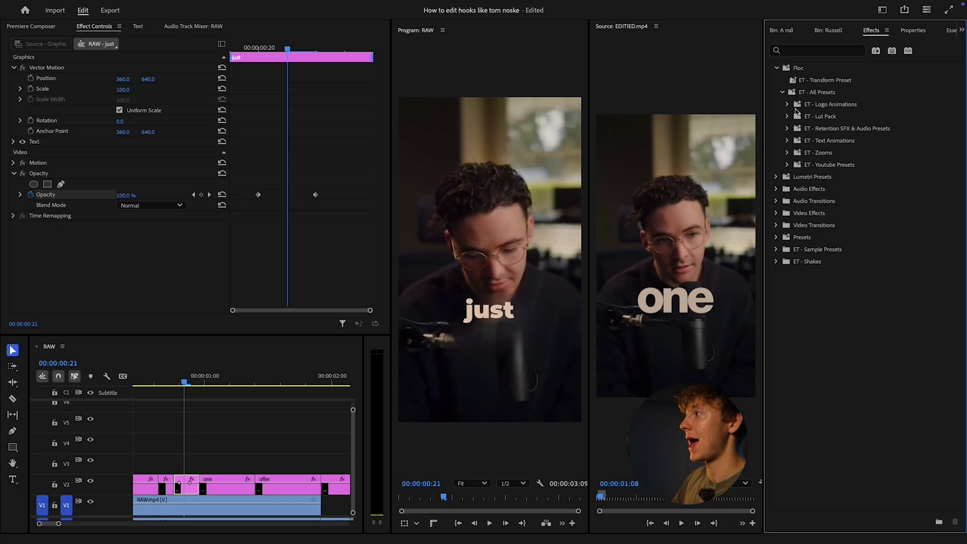
click(787, 104)
scroll(851, 267, down, 5)
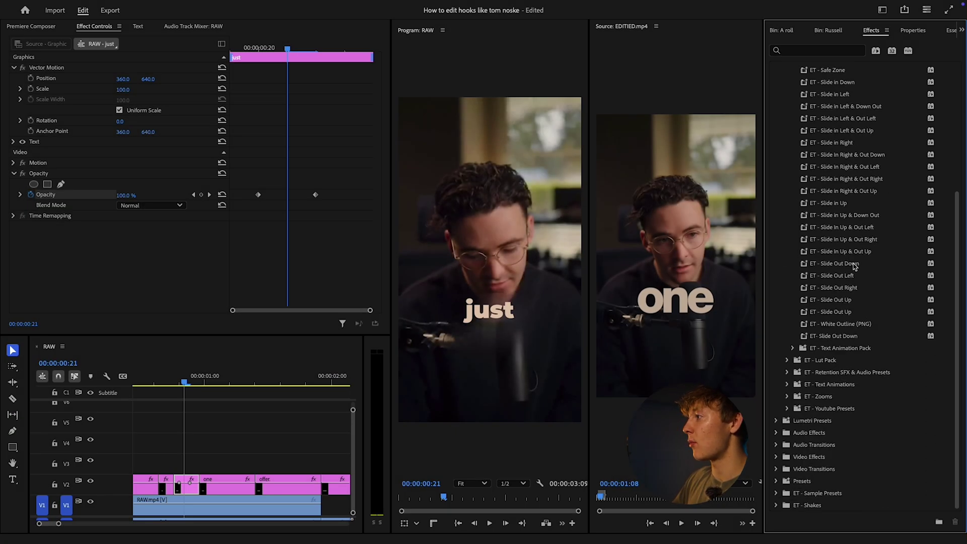
scroll(855, 267, up, 3)
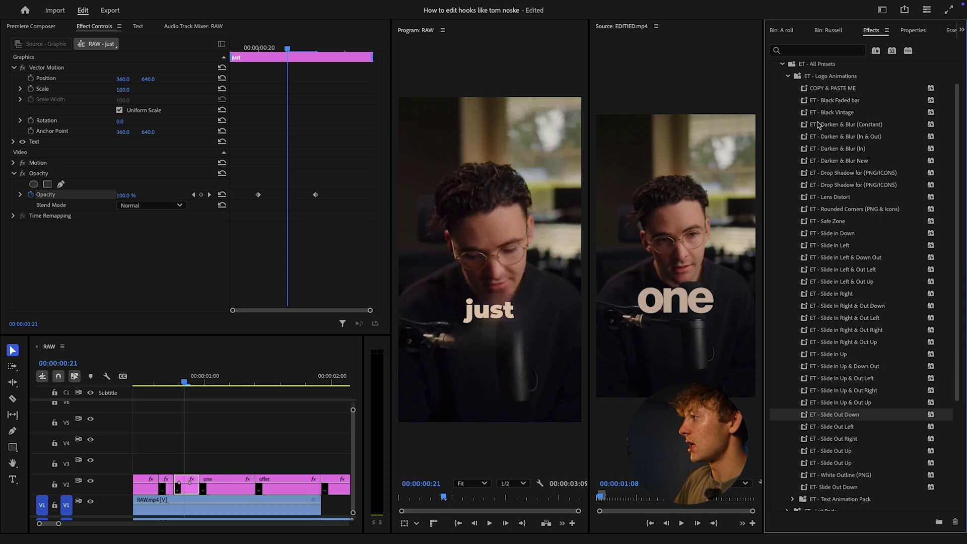
scroll(854, 286, down, 1)
scroll(855, 275, up, 3)
click(787, 104)
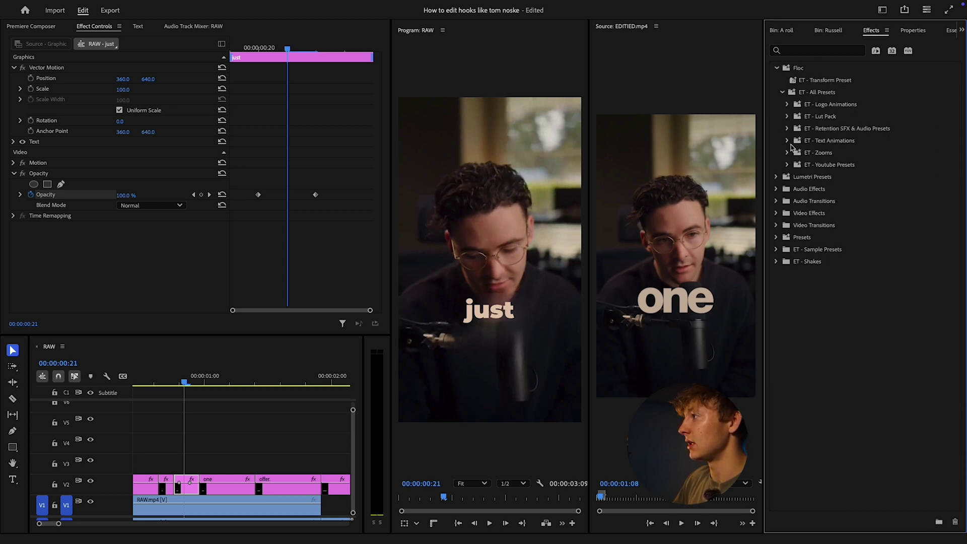
Apply the ET - Fade In with Blur V3 and ET - Fade Out With Blur V3 text animation presets to the "just" graphic and preview it.
click(787, 141)
scroll(871, 254, down, 2)
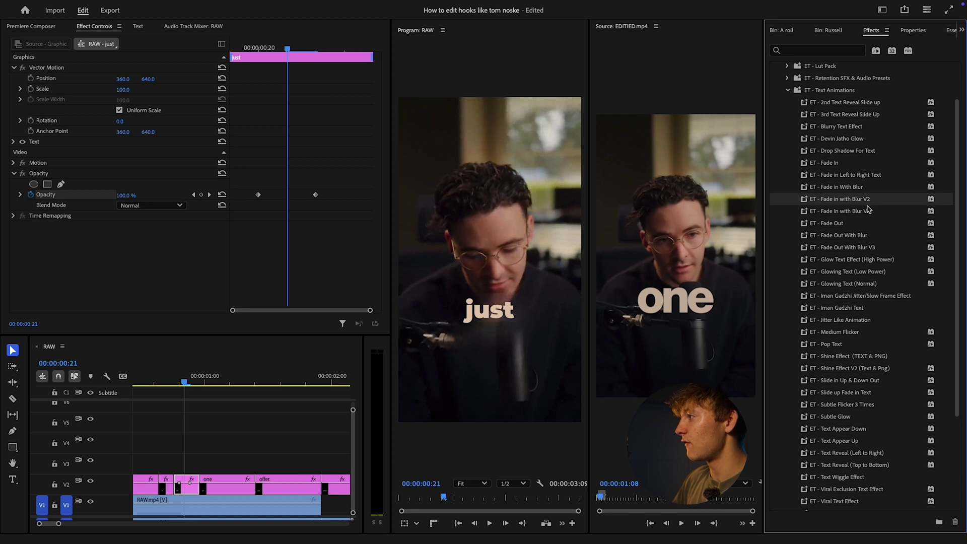
drag(883, 214, 242, 484)
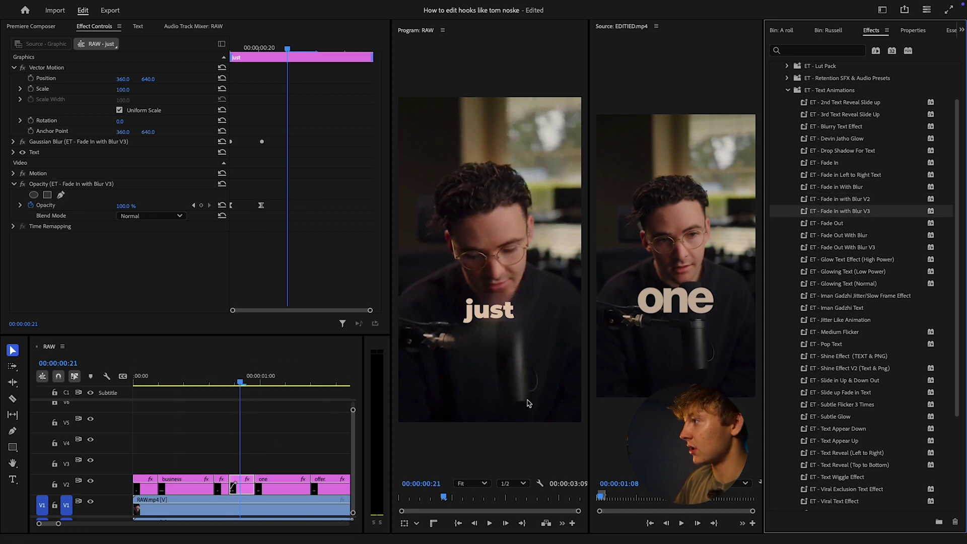
drag(856, 247, 255, 473)
click(236, 383)
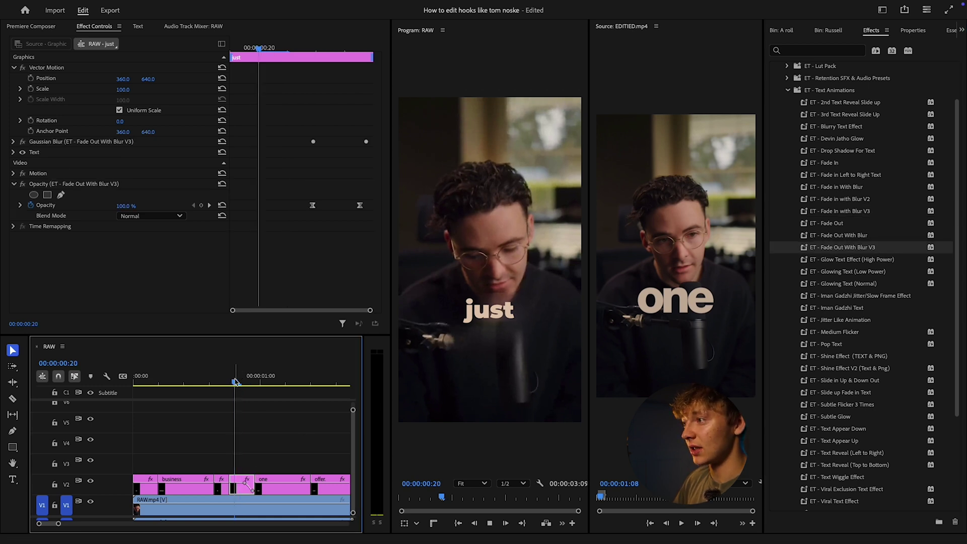
Move "just" and the graphic before it up to V3 and extend "just" to 00:00:01:02, overlapping the start of "one".
key(space)
key(space)
drag(236, 383, 200, 386)
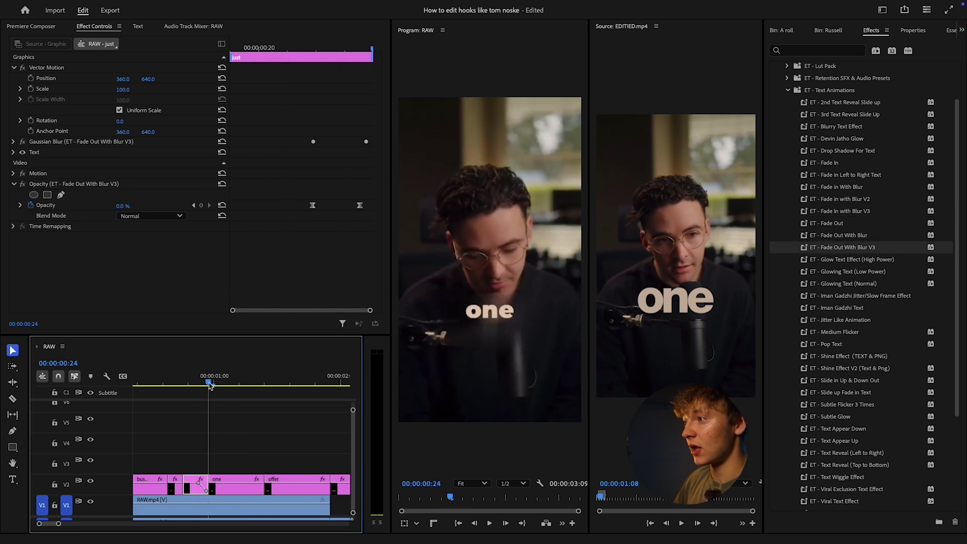
drag(210, 386, 198, 385)
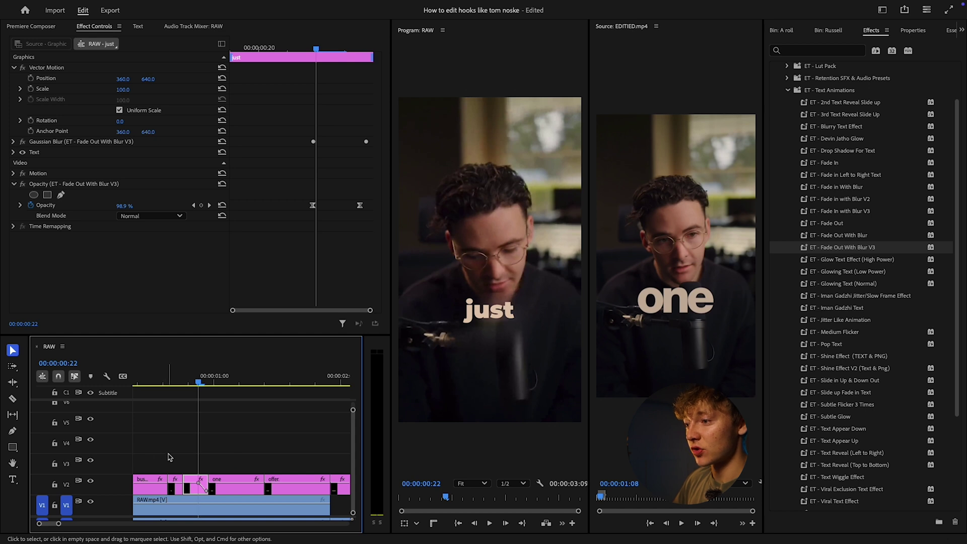
drag(168, 457, 219, 471)
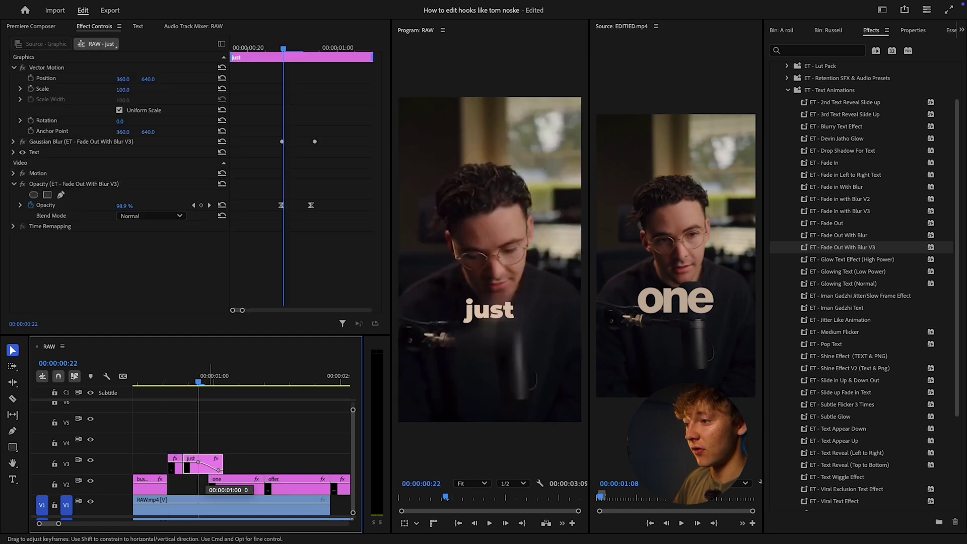
Shift the final fade-out blur and opacity keyframes on "just" to its new end and scrub through the overlap.
click(14, 143)
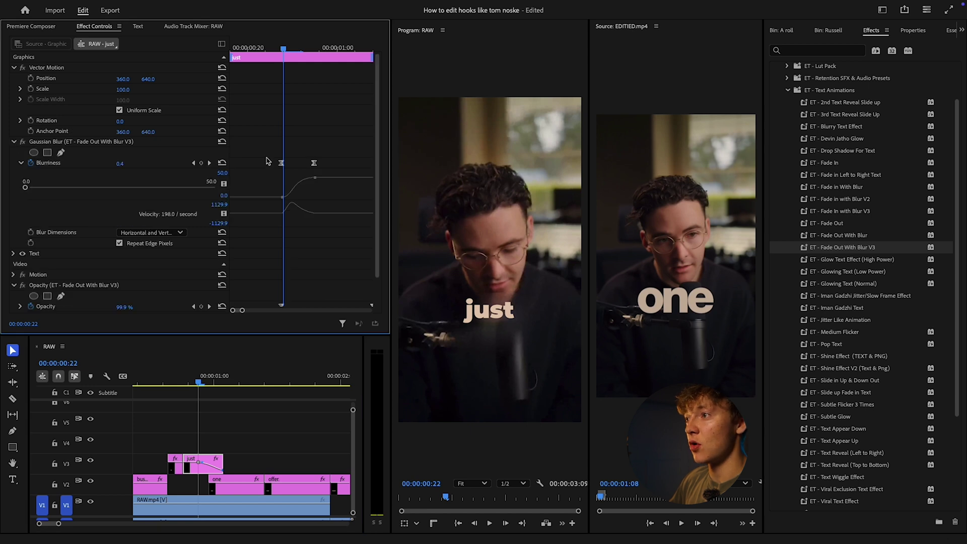
drag(313, 163, 371, 164)
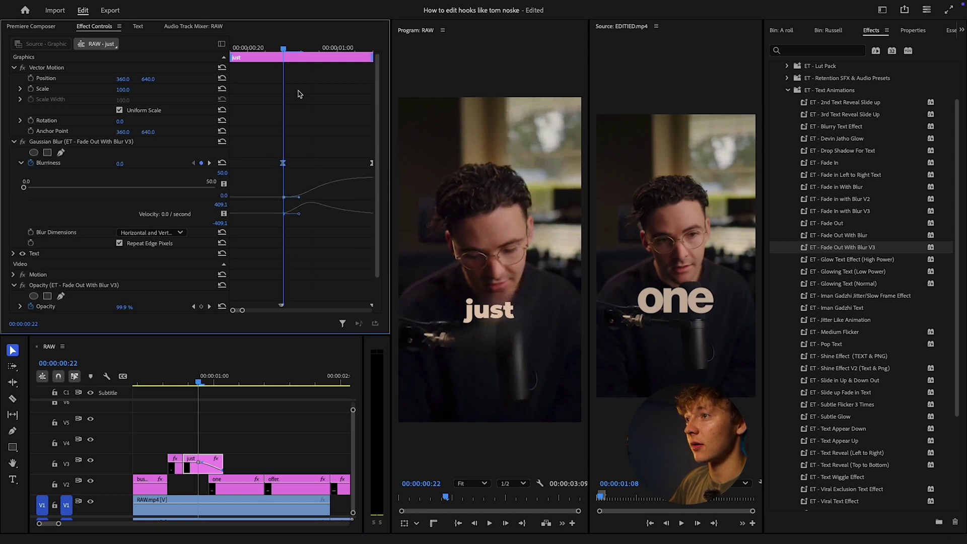
drag(286, 48, 366, 85)
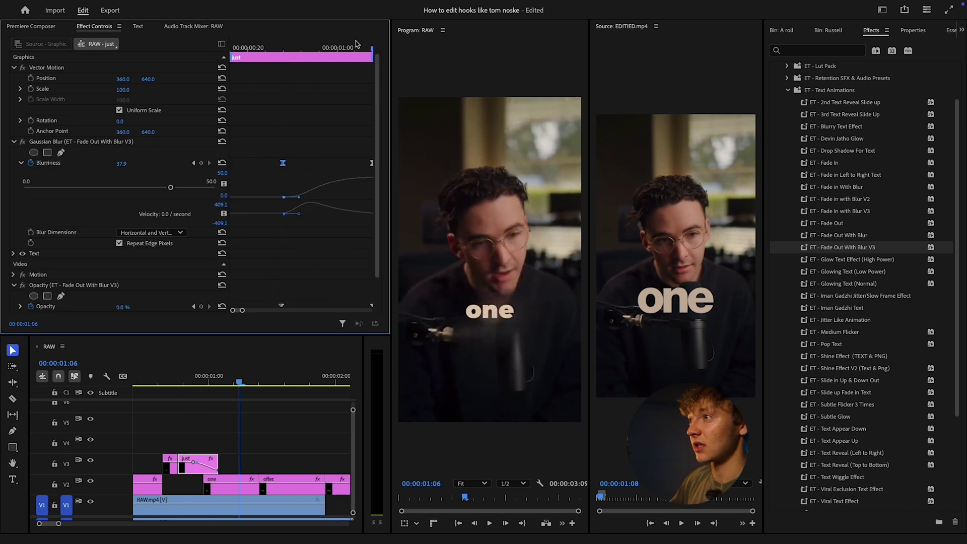
drag(356, 45, 335, 56)
Play the edited reference clip from its beginning to examine how the word "one" is animated.
click(610, 496)
drag(600, 498, 598, 498)
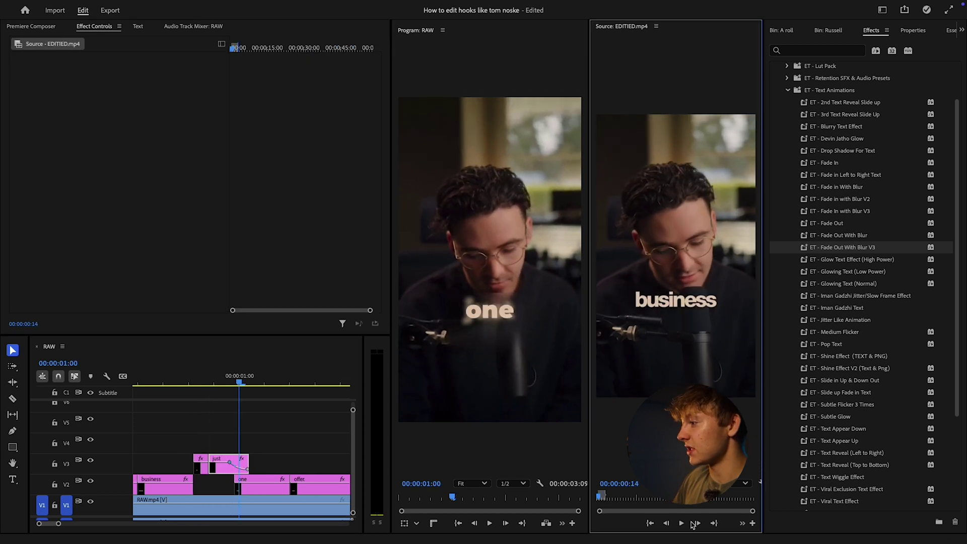
click(683, 525)
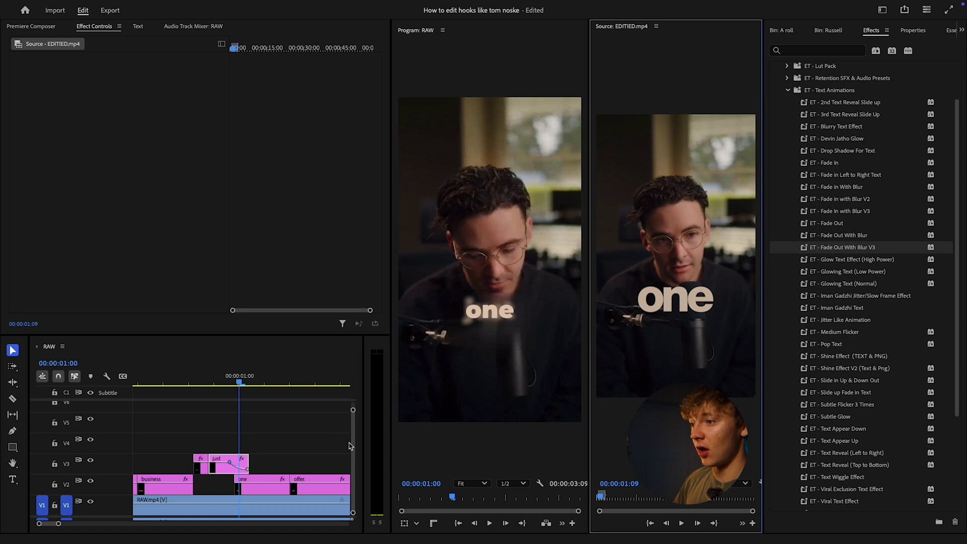
Enlarge the "one" caption text to font size 178.
click(240, 490)
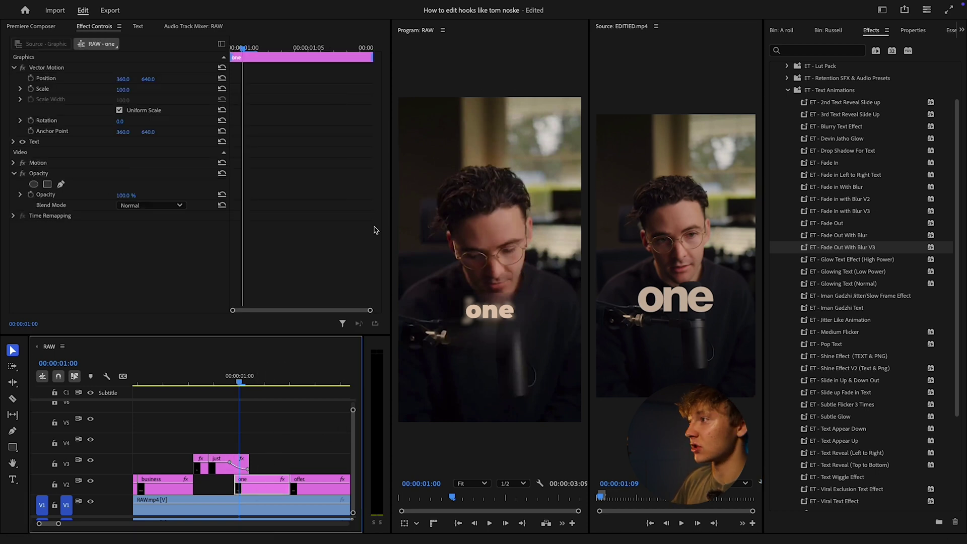
click(822, 32)
click(913, 30)
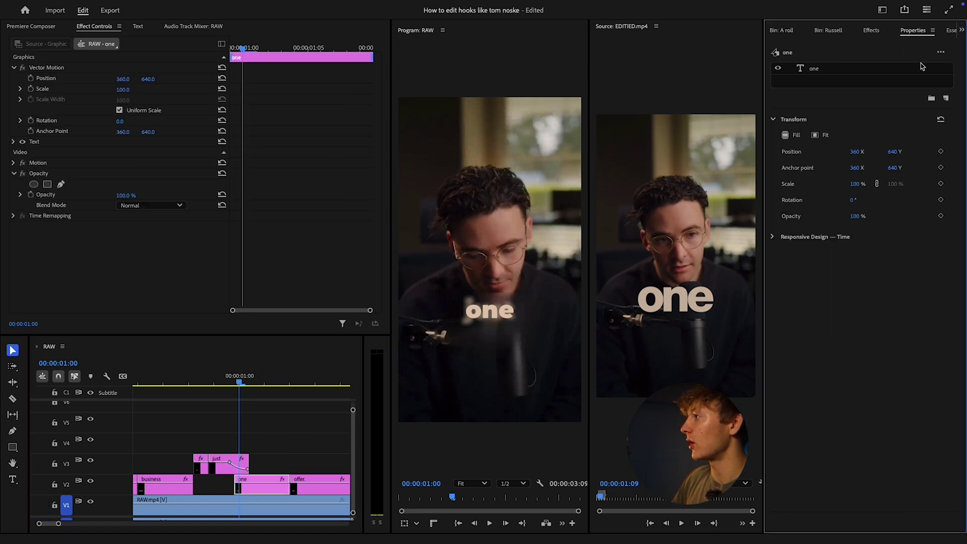
click(826, 70)
drag(891, 151, 908, 152)
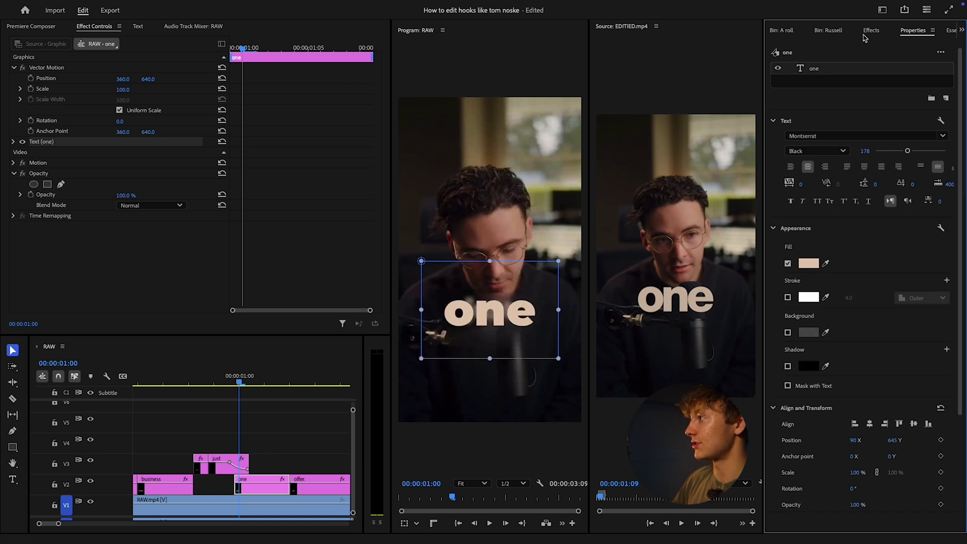
Search the effects for "transf" and apply the Transform video effect to the "one" graphic.
click(870, 31)
click(826, 52)
text(trans)
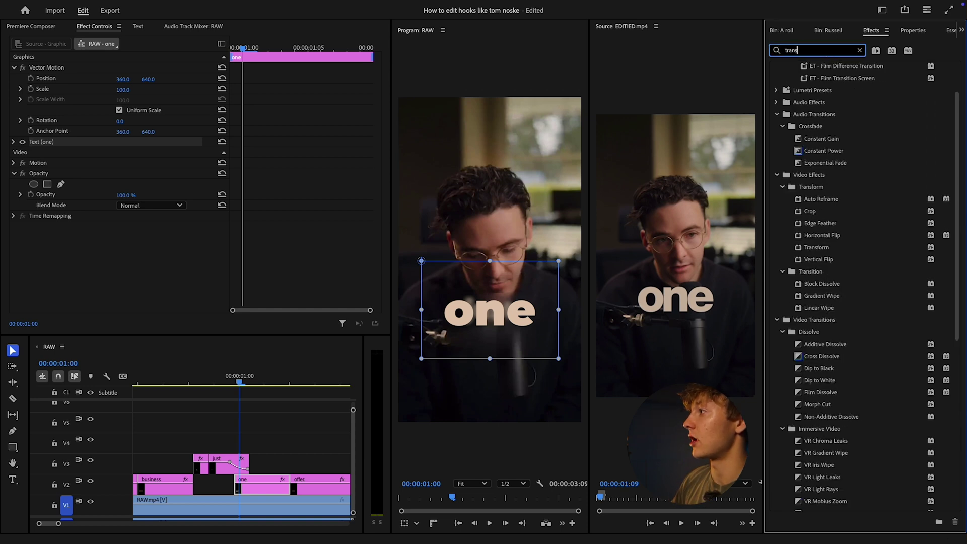
scroll(877, 145, up, 2)
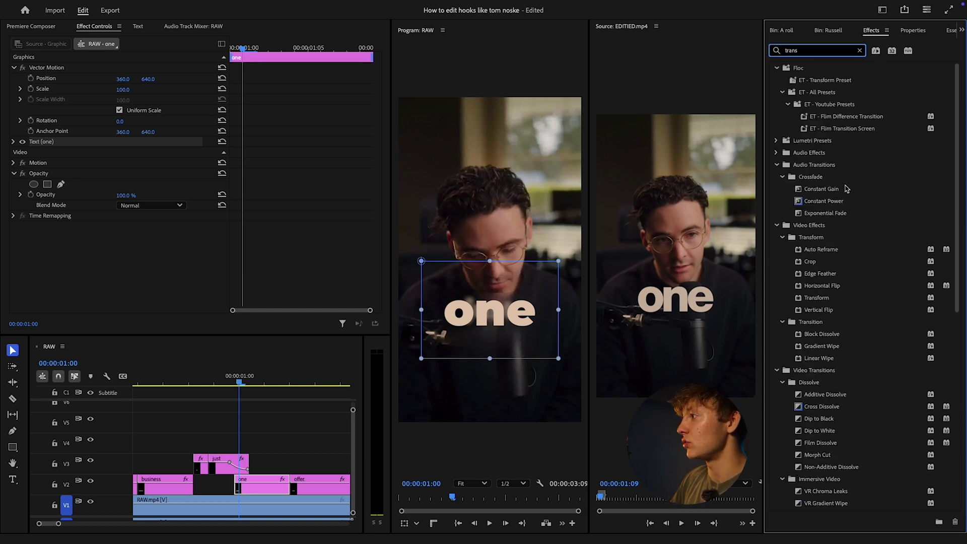
scroll(851, 267, down, 6)
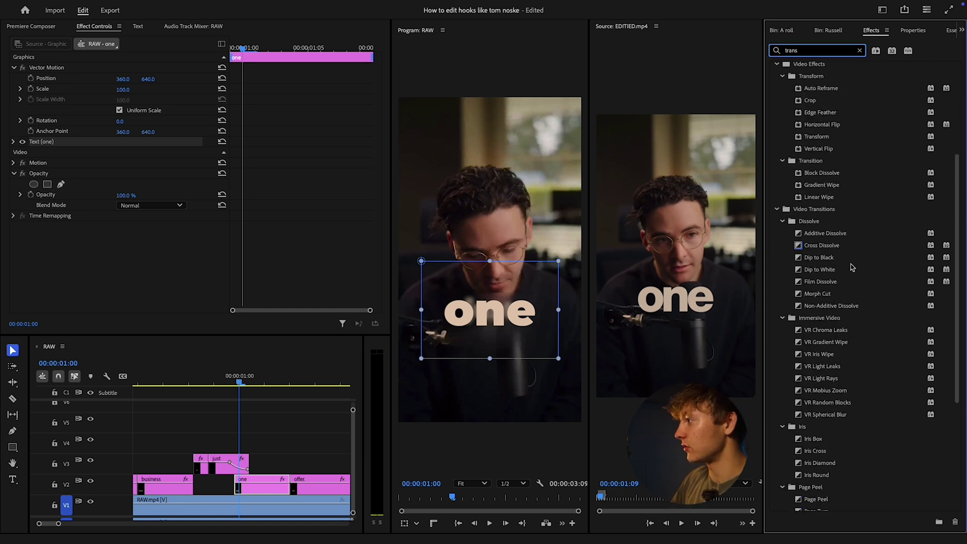
scroll(857, 252, up, 6)
text(f)
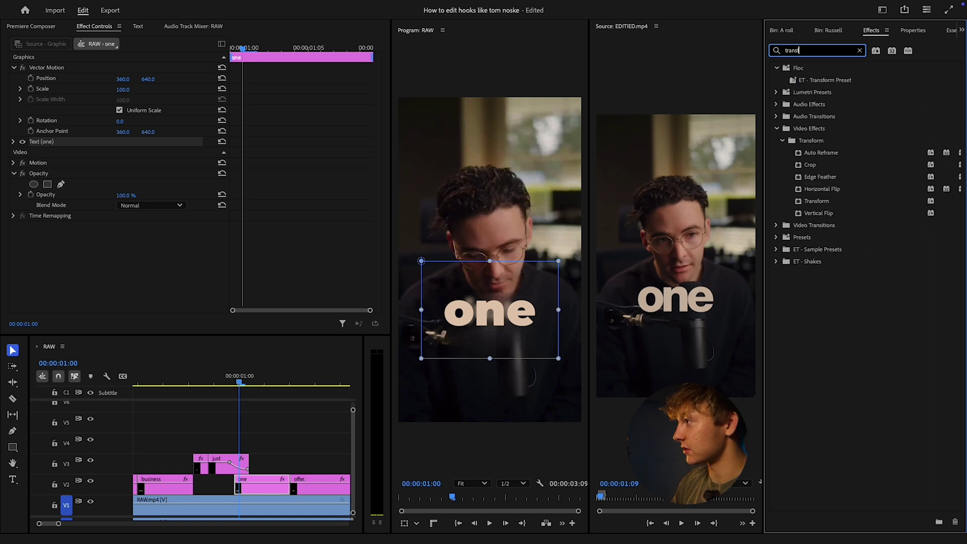
drag(816, 201, 254, 483)
Disable the composition's shutter angle in the Transform effect on "one" and set the Shutter Angle to 360.
scroll(60, 149, down, 3)
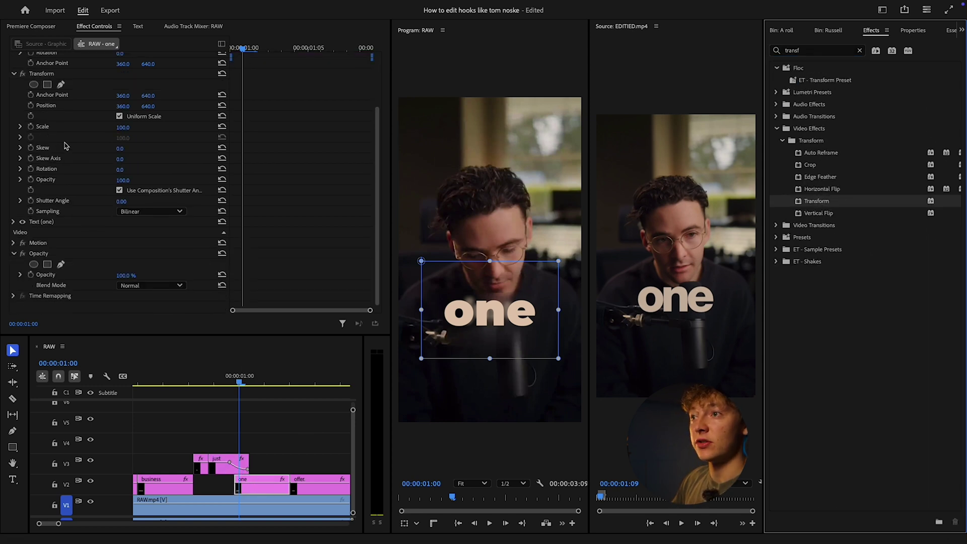
click(40, 74)
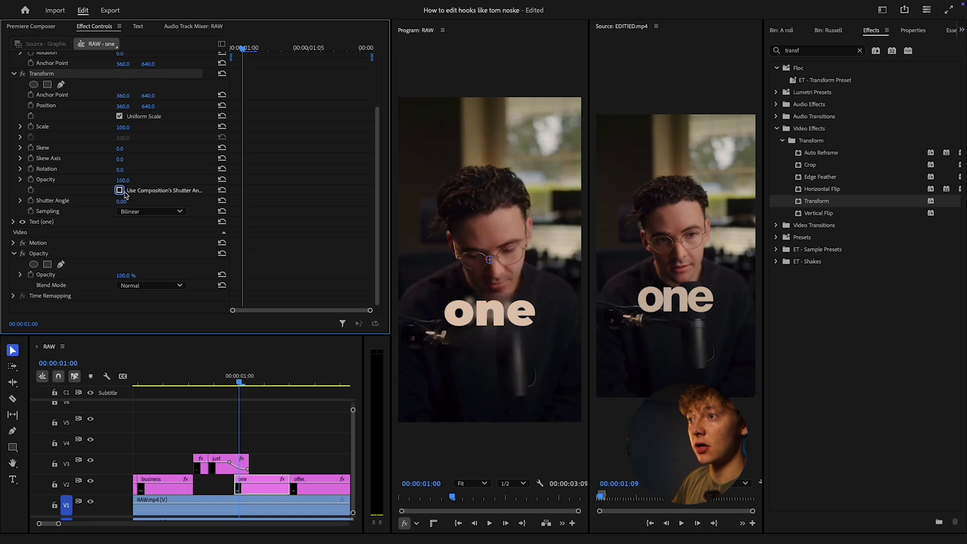
drag(121, 202, 166, 202)
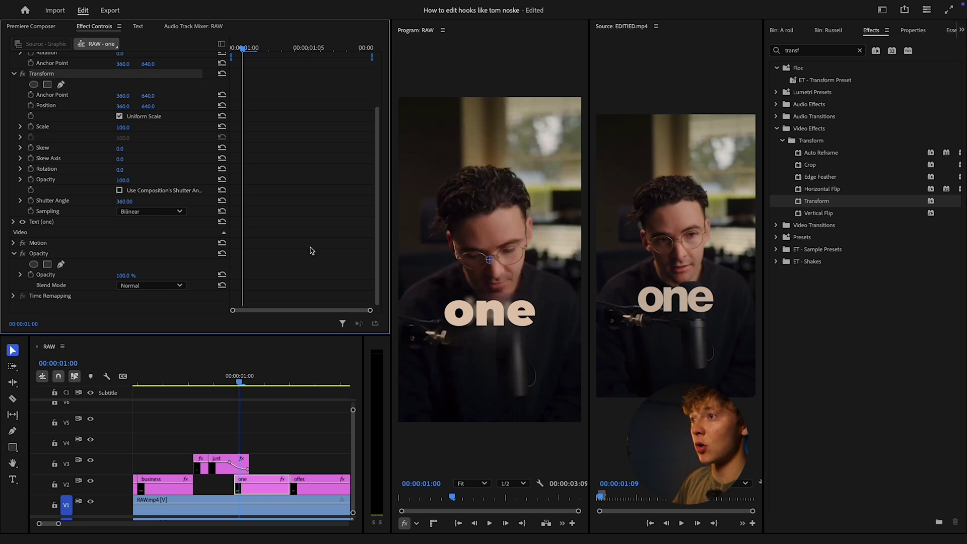
Keyframe the Transform position of "one" from 640 vertical at 00:00:00:24 to 581 at 00:00:01:03, and preview the rise.
scroll(170, 157, up, 1)
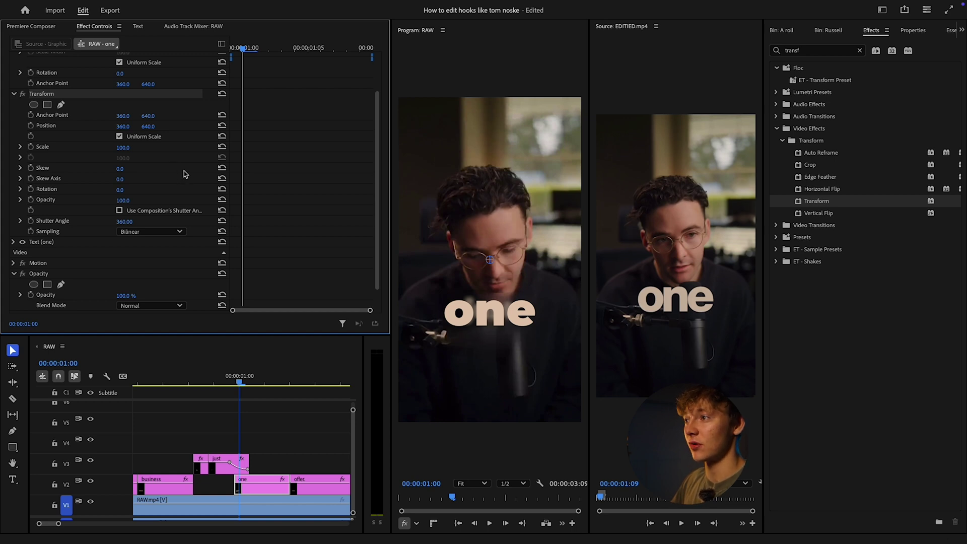
scroll(186, 174, up, 1)
key(Left)
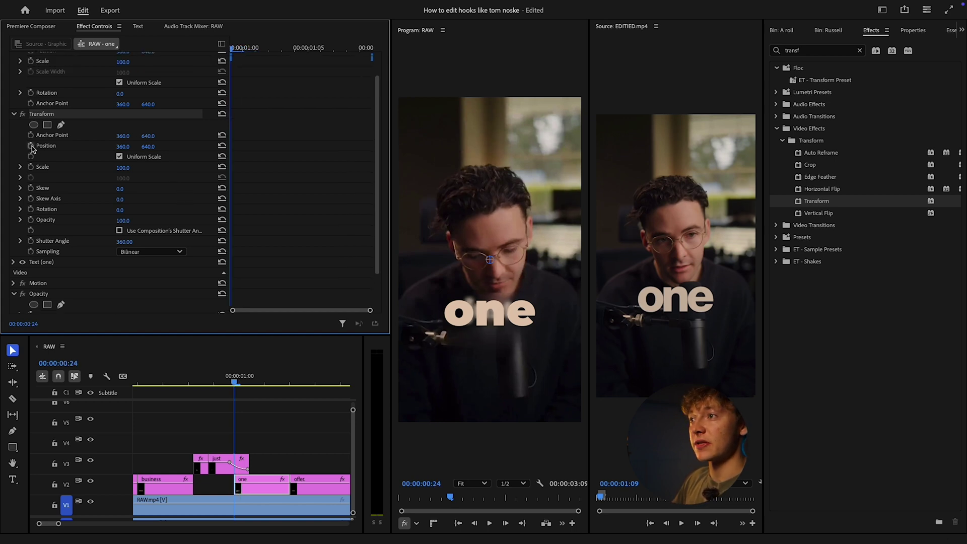
click(30, 145)
click(255, 49)
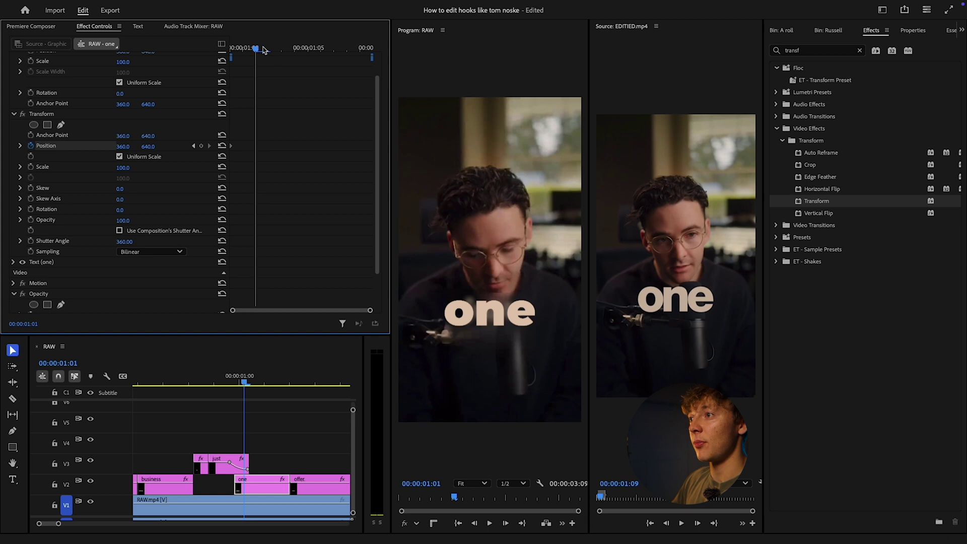
drag(263, 49, 285, 49)
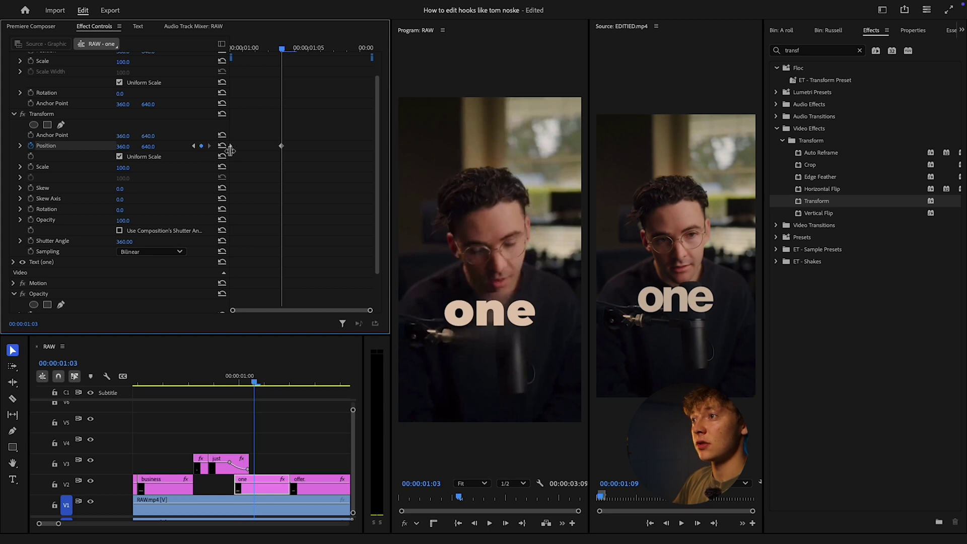
drag(145, 146, 115, 147)
drag(285, 46, 171, 53)
key(space)
key(space)
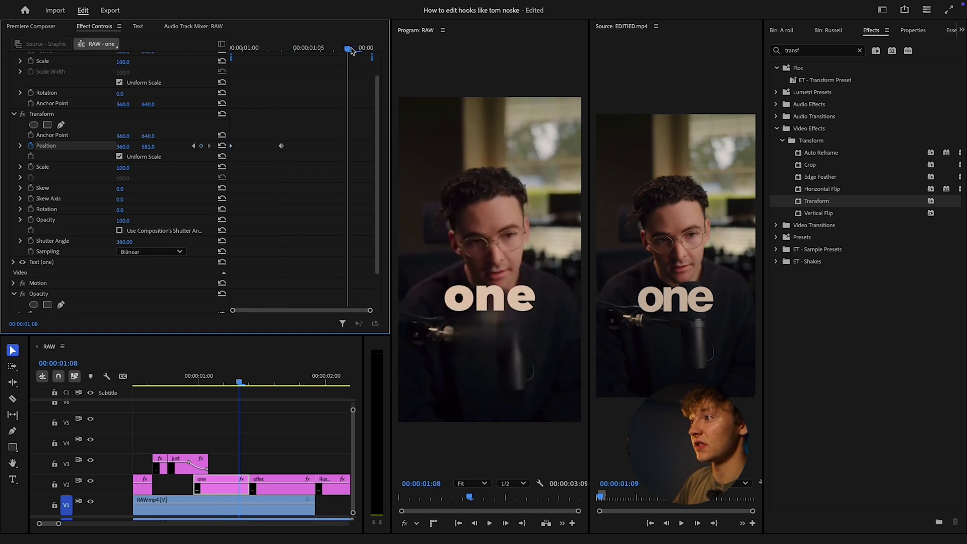
drag(350, 49, 200, 56)
key(space)
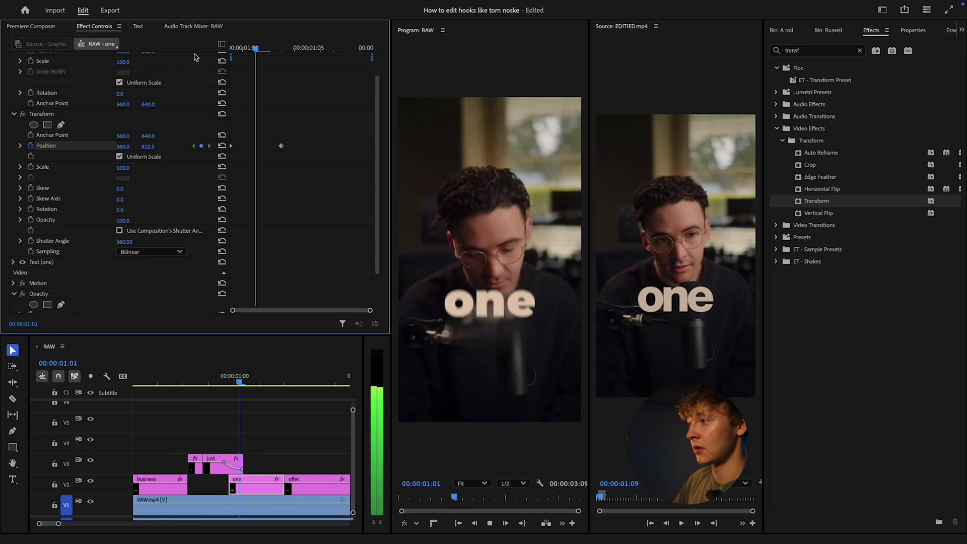
Set the vertical position at the second Transform keyframe of "one" to 517 and play back the stronger rise.
drag(282, 49, 206, 58)
click(209, 146)
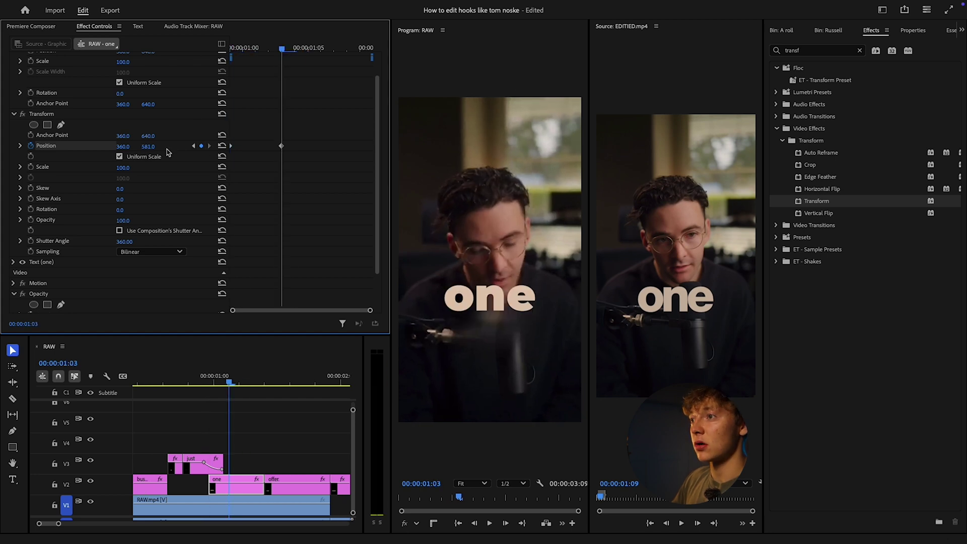
drag(148, 146, 116, 146)
drag(285, 49, 229, 54)
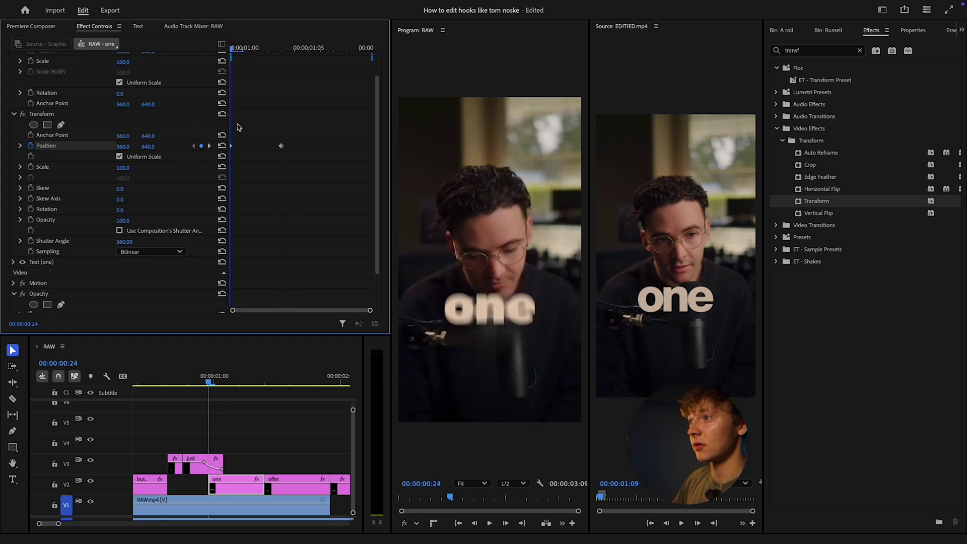
key(space)
key(space)
Delay the ending Transform position keyframe of "one" to 00:00:01:08 and preview the slower movement.
drag(281, 146, 351, 145)
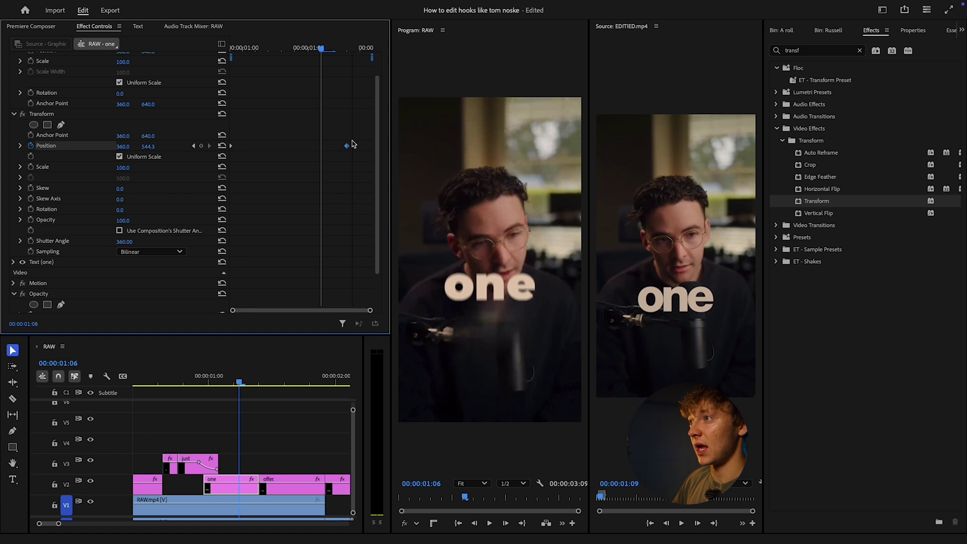
drag(327, 52, 45, 39)
key(space)
key(space)
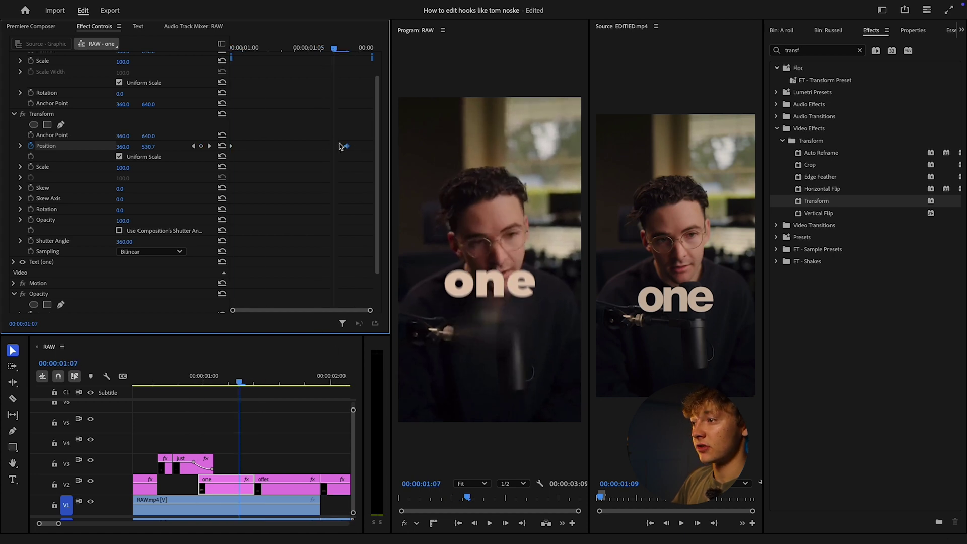
Add a fade-in to "one" with opacity keyframes of 0% at 00:00:00:24 and 100% at 00:00:01:02.
key(Up)
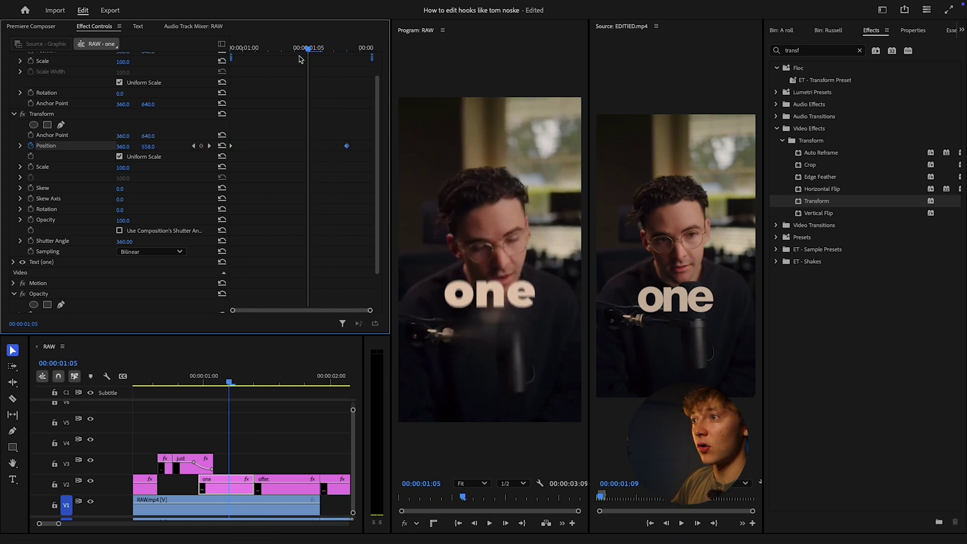
scroll(33, 252, down, 2)
click(60, 254)
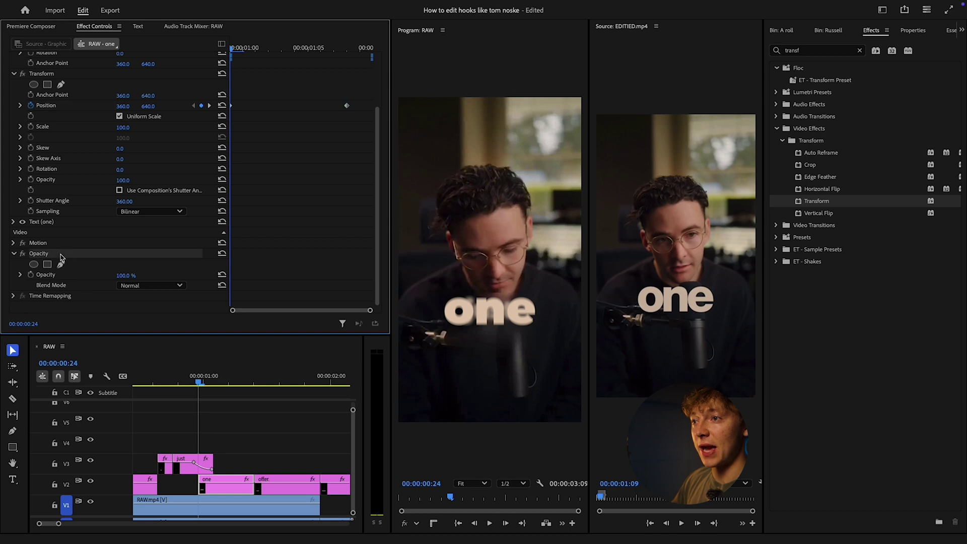
click(31, 274)
drag(231, 44, 277, 50)
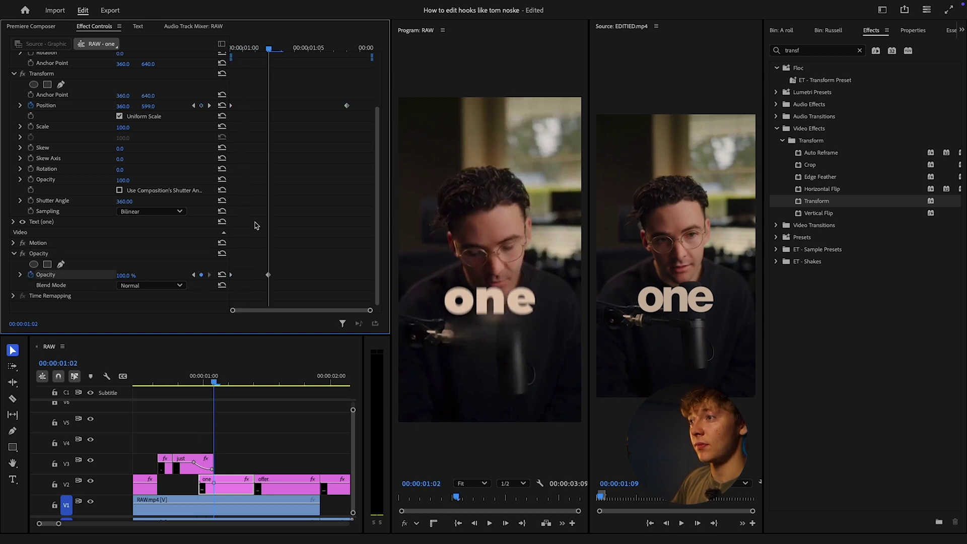
click(194, 275)
drag(126, 275, 75, 275)
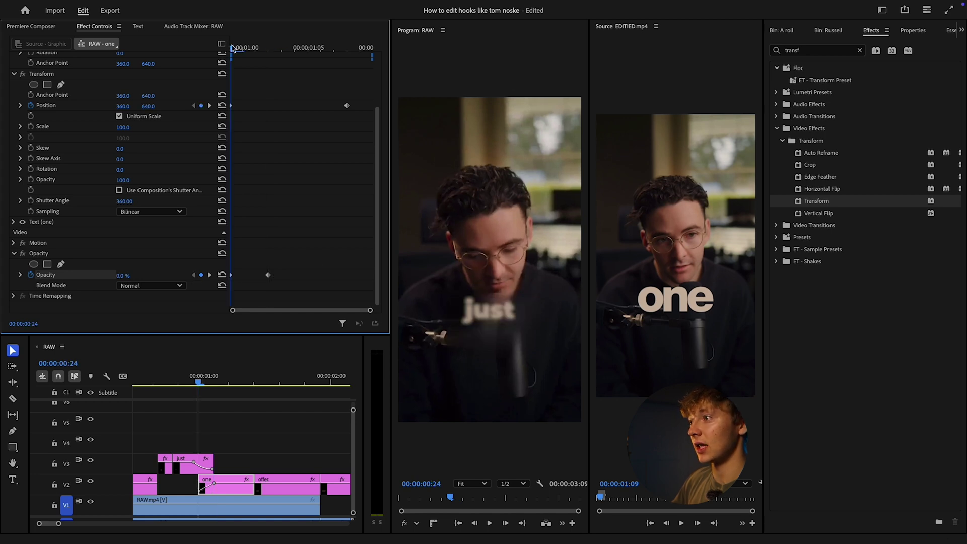
Play back the transition from "just" to "one" to check the combined fade and upward movement.
mouse_move(233, 48)
mouse_down()
mouse_move(257, 50)
mouse_move(231, 54)
mouse_up()
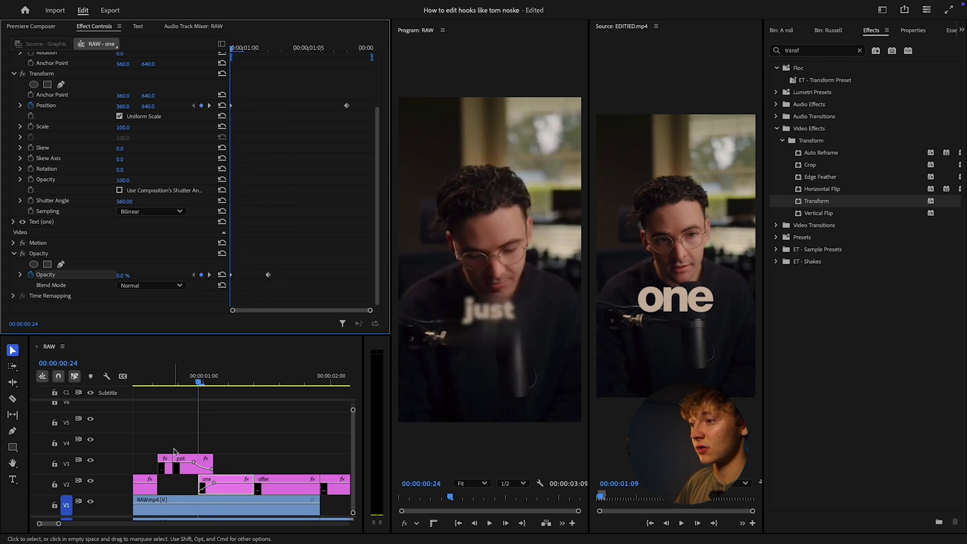
click(169, 381)
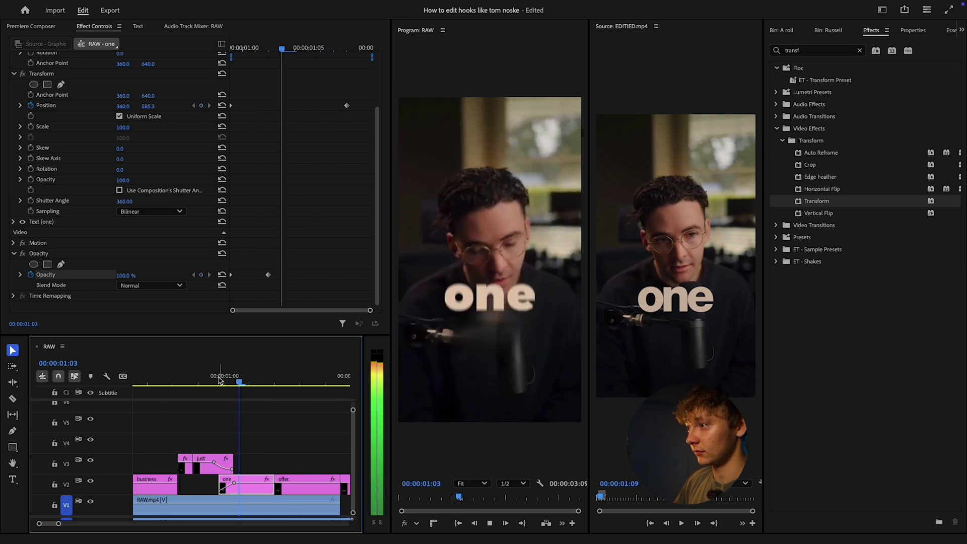
click(158, 382)
key(space)
scroll(309, 177, up, 4)
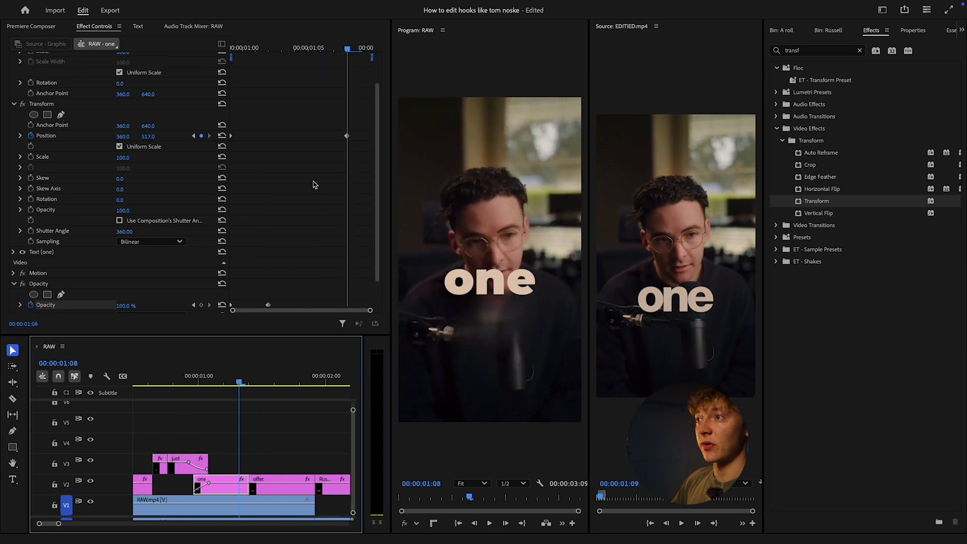
Replace the Transform effect on "one" with the "ET - 3rd Text Reveal Slide Up" preset from the ET text animations.
click(48, 115)
key(Delete)
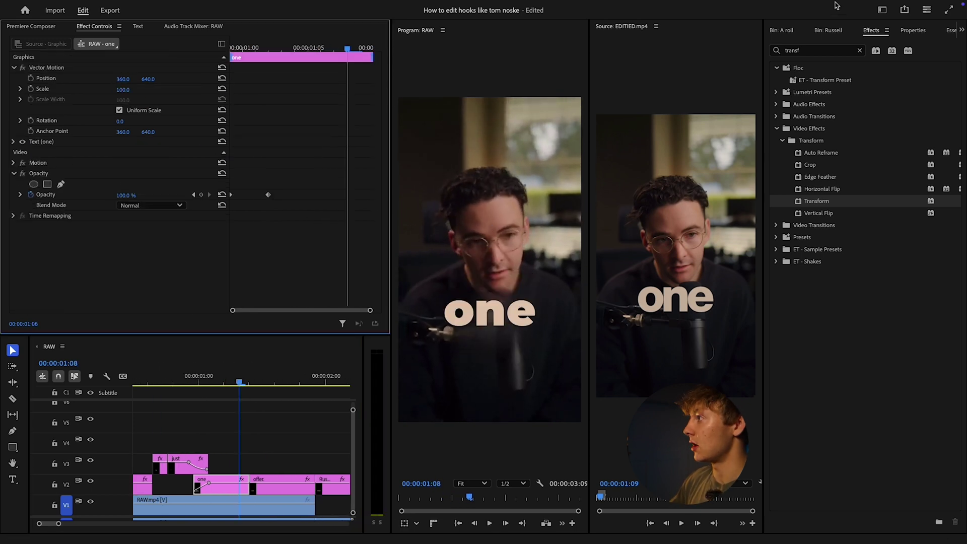
click(859, 50)
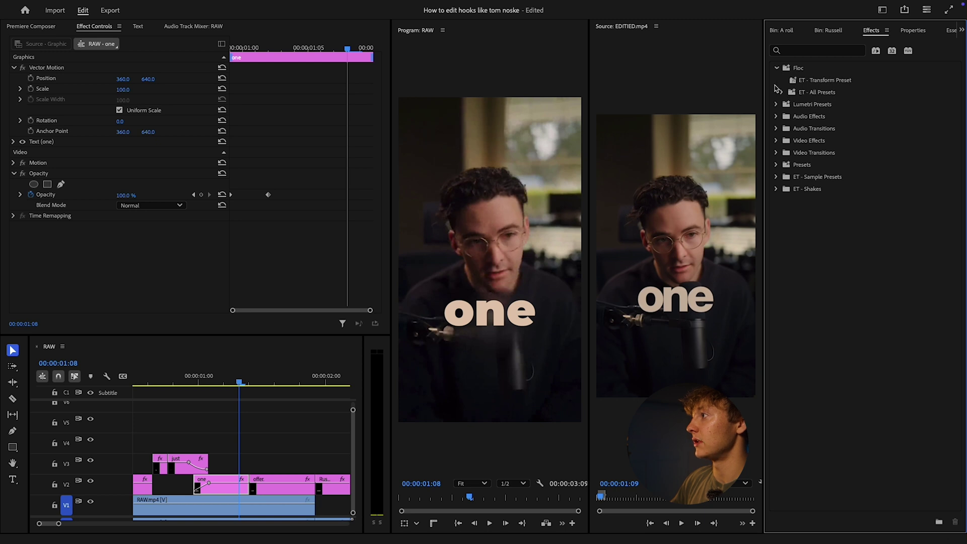
click(780, 92)
click(787, 141)
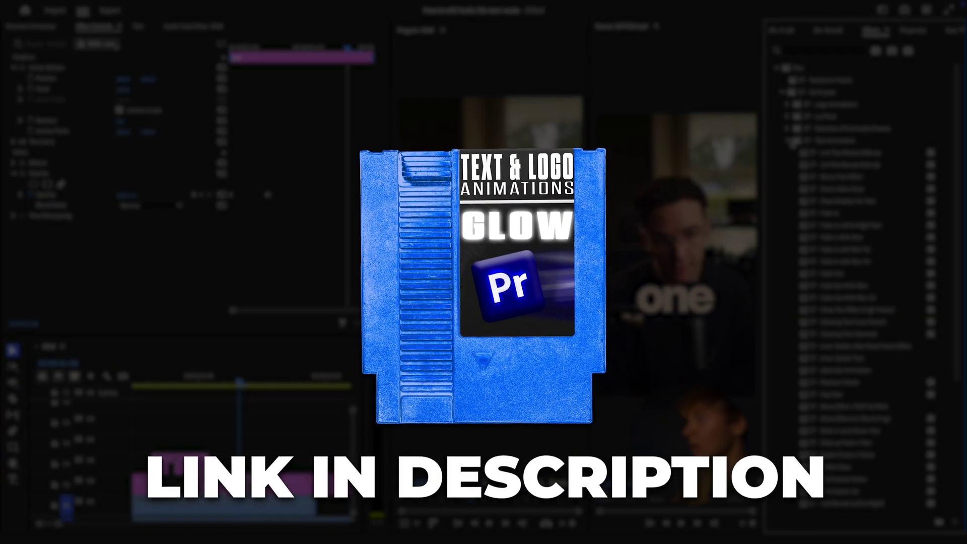
scroll(846, 232, down, 3)
scroll(853, 184, up, 2)
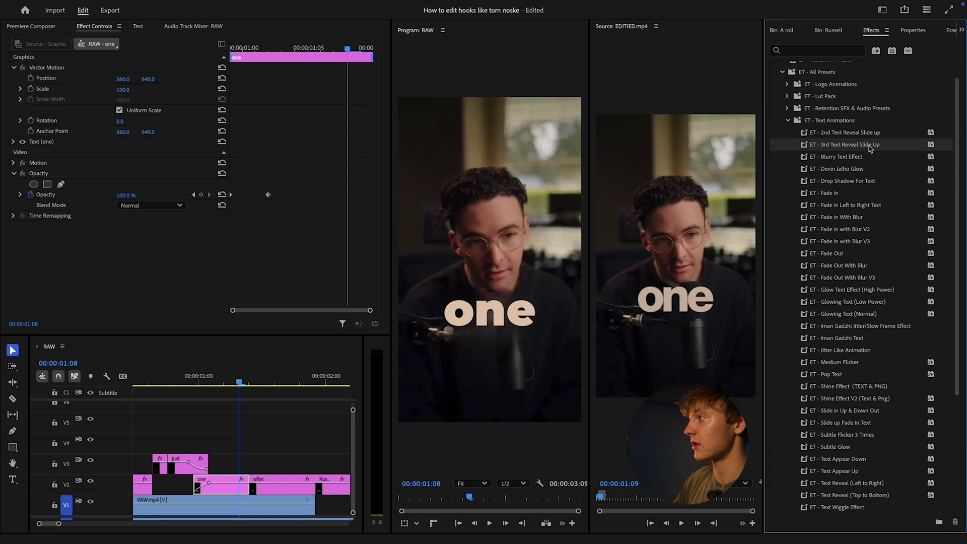
drag(874, 146, 237, 483)
Play back the transition from "just" to "one" to check the preset's slide-up.
drag(238, 381, 175, 385)
key(space)
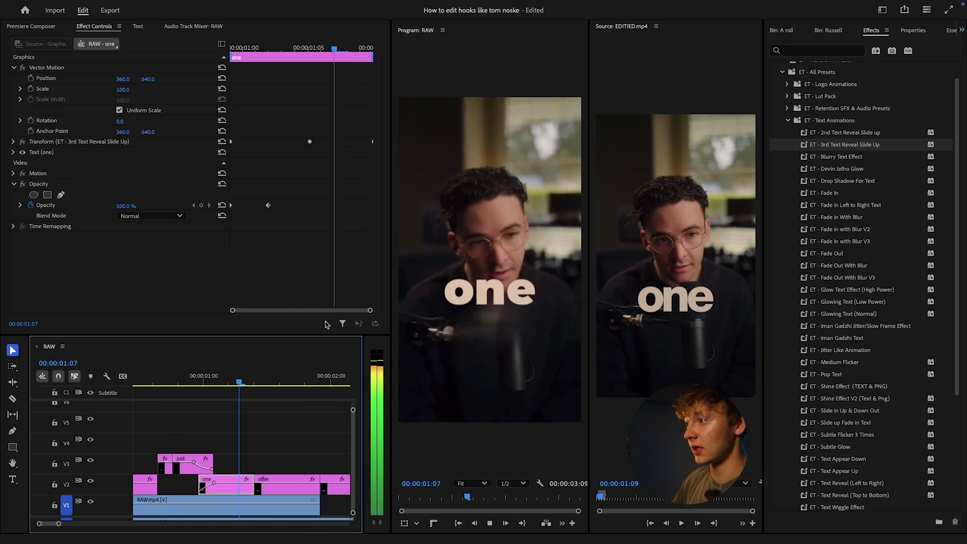
key(space)
mouse_move(240, 382)
mouse_down()
mouse_move(161, 382)
mouse_move(239, 382)
mouse_up()
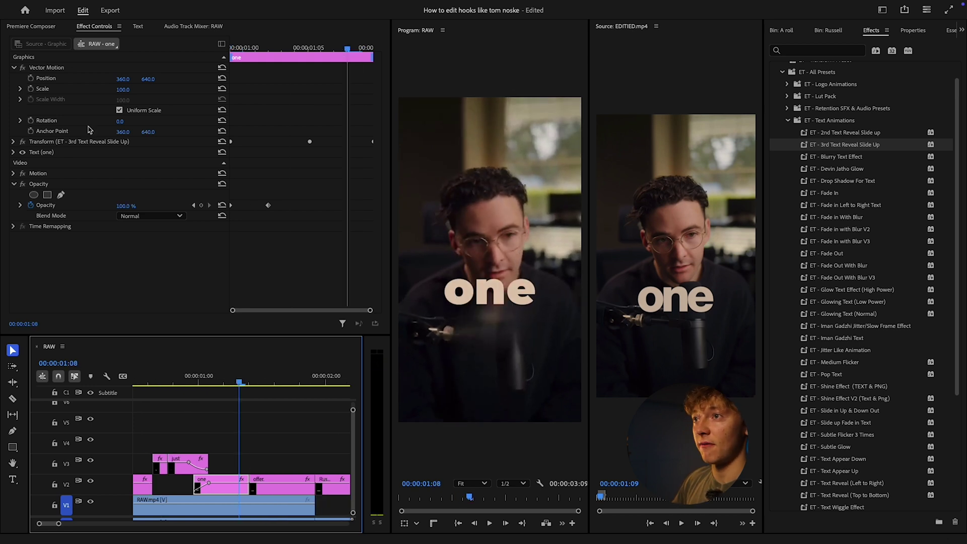
Lower "one" by setting its Vector Motion vertical position to 717 and play back the sequence.
click(57, 67)
drag(154, 77, 193, 77)
drag(347, 45, 230, 47)
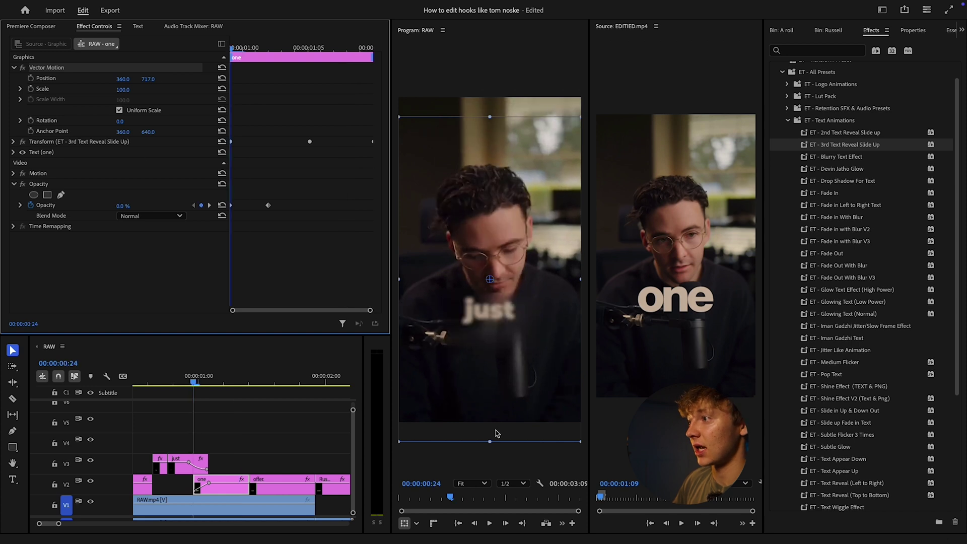
click(288, 392)
key(space)
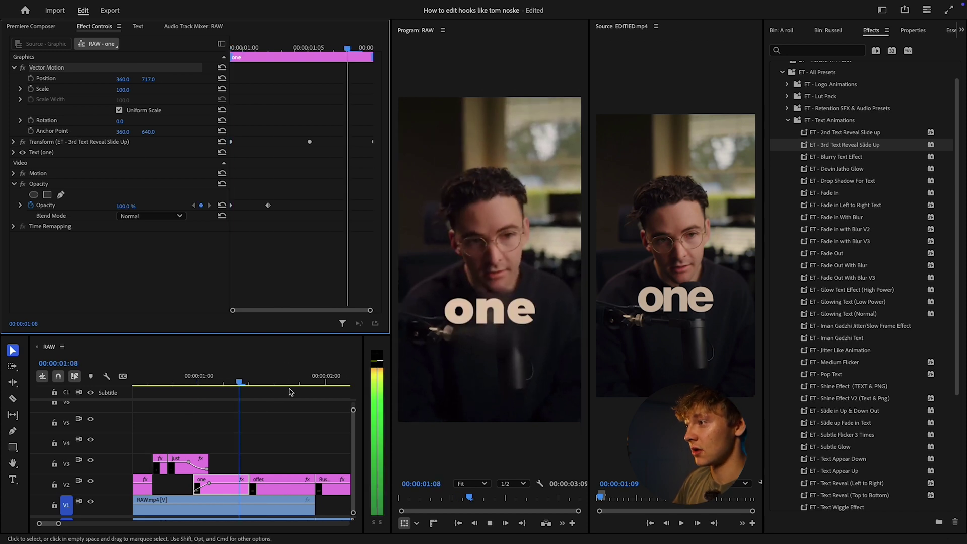
key(Home)
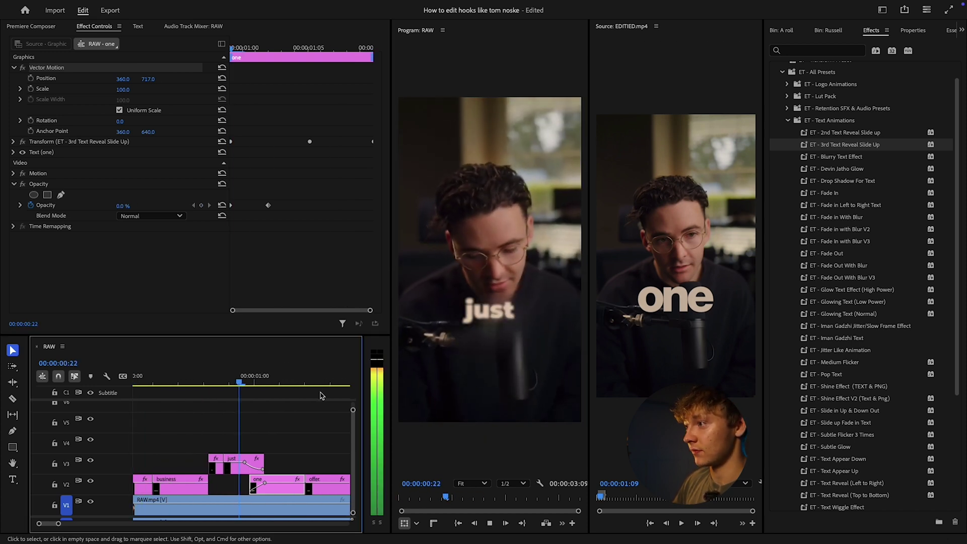
Play the reference video past "one" and "offer", and replay the same passage in the RAW sequence for comparison.
click(683, 524)
click(683, 523)
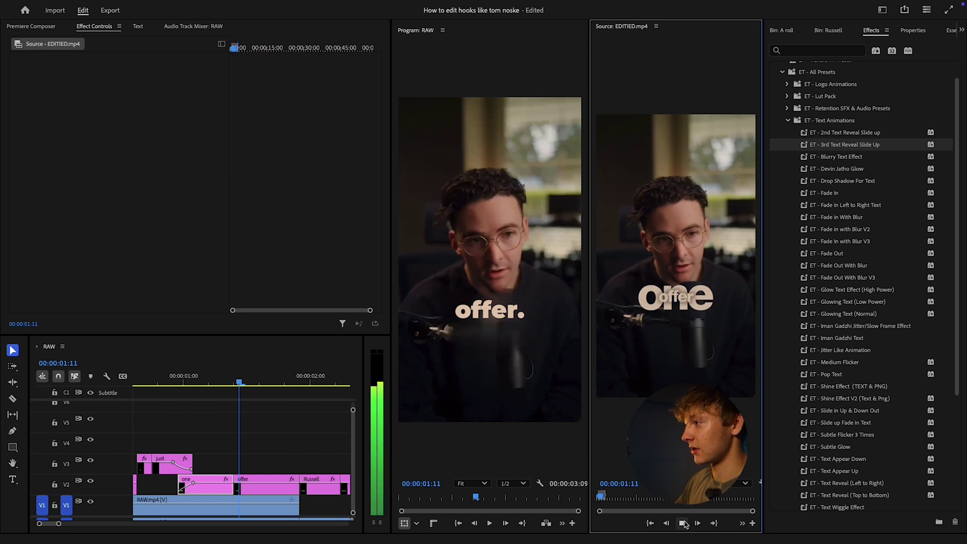
click(682, 523)
drag(244, 376, 154, 394)
key(space)
key(space)
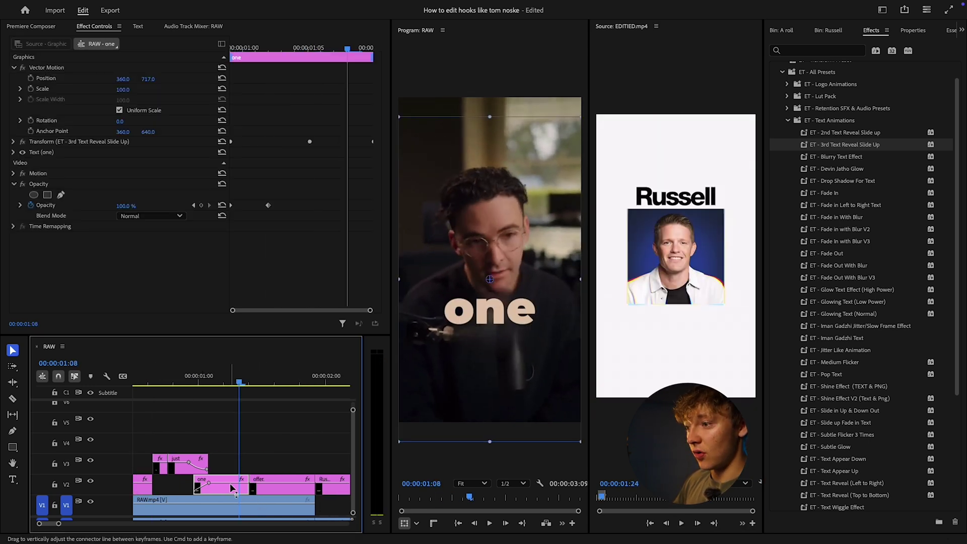
Stack "one" on V4 and "offer." on V5, extending "one" to end together with "offer.".
drag(230, 482, 220, 439)
click(275, 484)
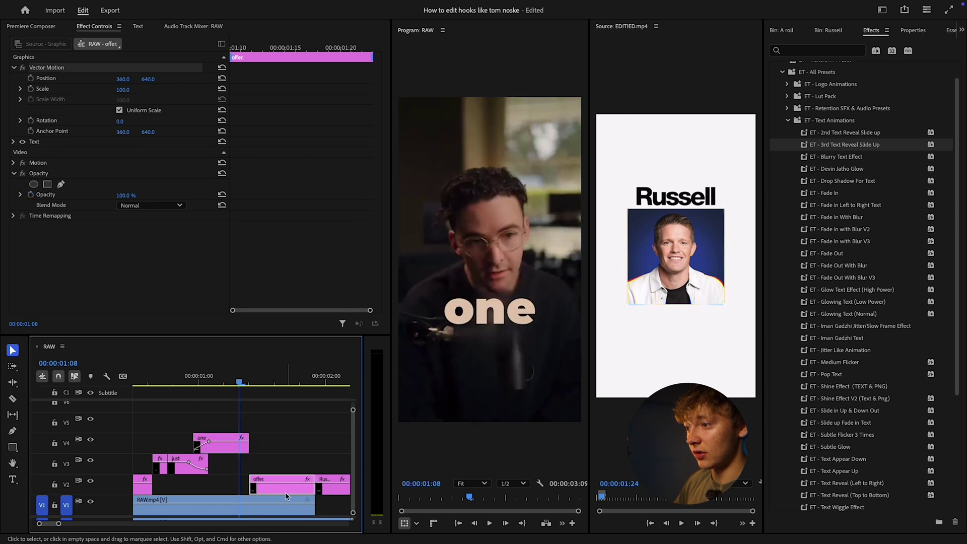
drag(284, 495, 313, 449)
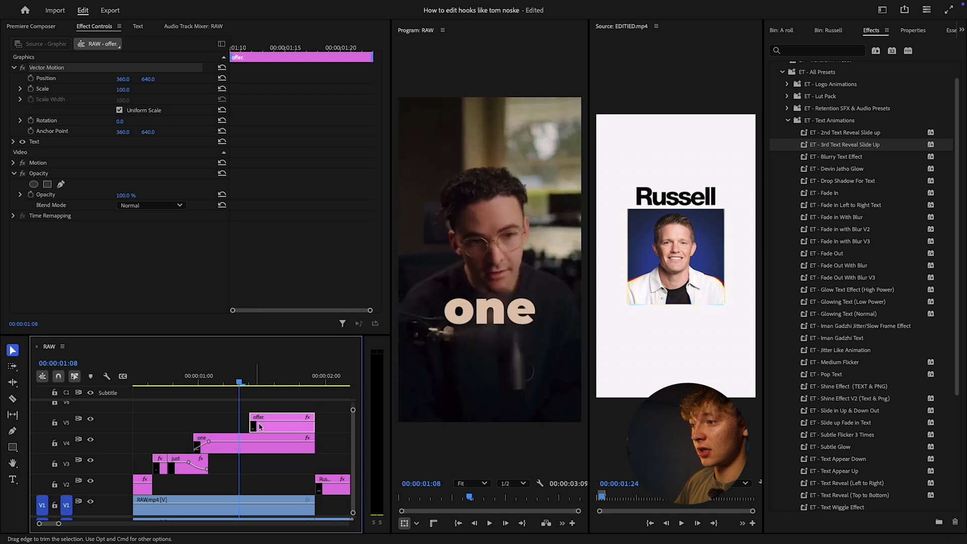
click(276, 482)
Compare the overlapping "one" and "offer." at 00:00:01:11 with the reference frame at 00:00:01:17.
drag(239, 377, 256, 376)
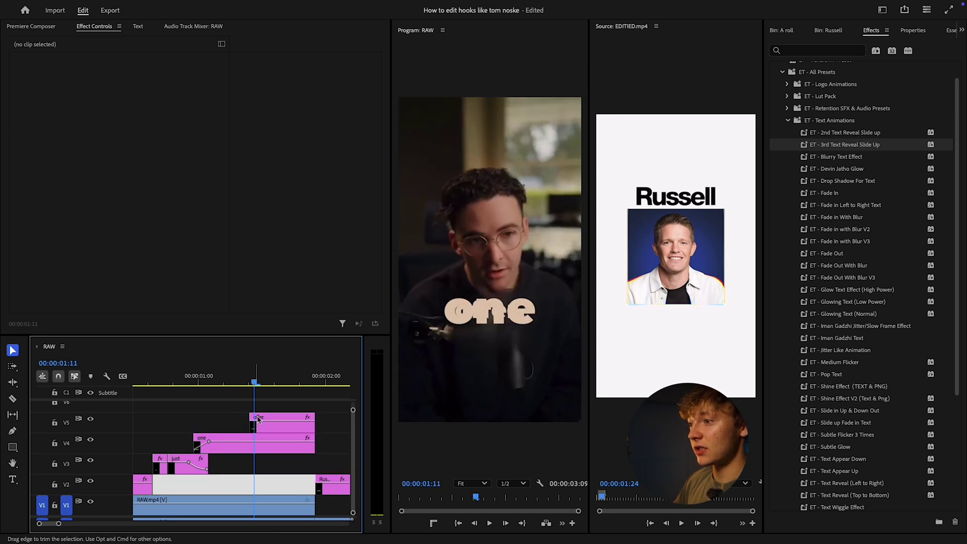
click(498, 327)
click(601, 497)
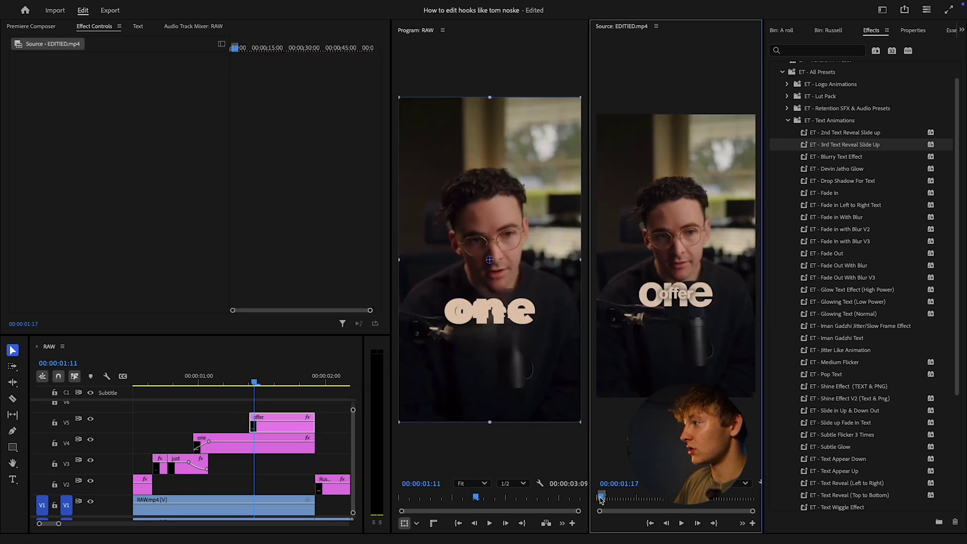
Enable a black shadow on the "offer." text with distance 0, size 25.2 and blur 138.
click(263, 428)
scroll(897, 35, up, 1)
click(897, 31)
click(820, 68)
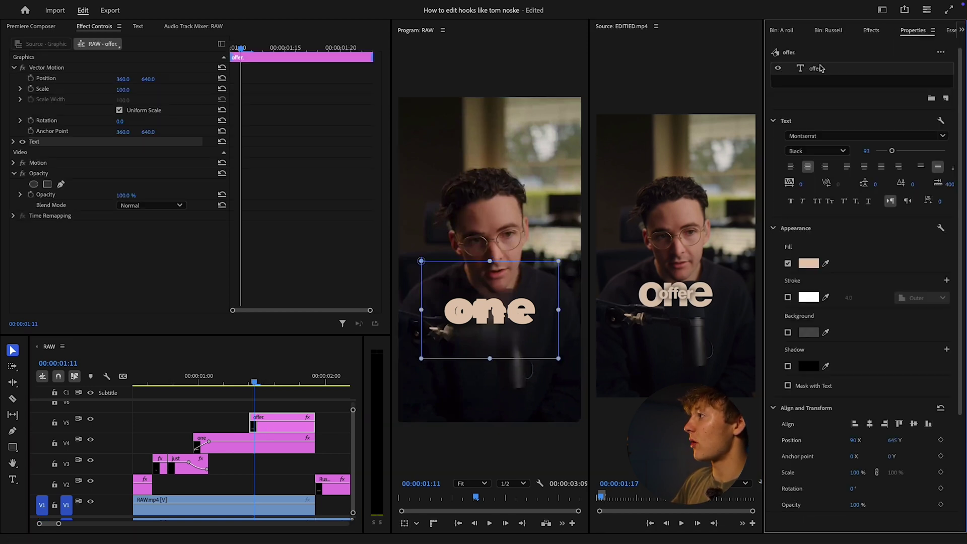
click(787, 367)
scroll(834, 370, down, 1)
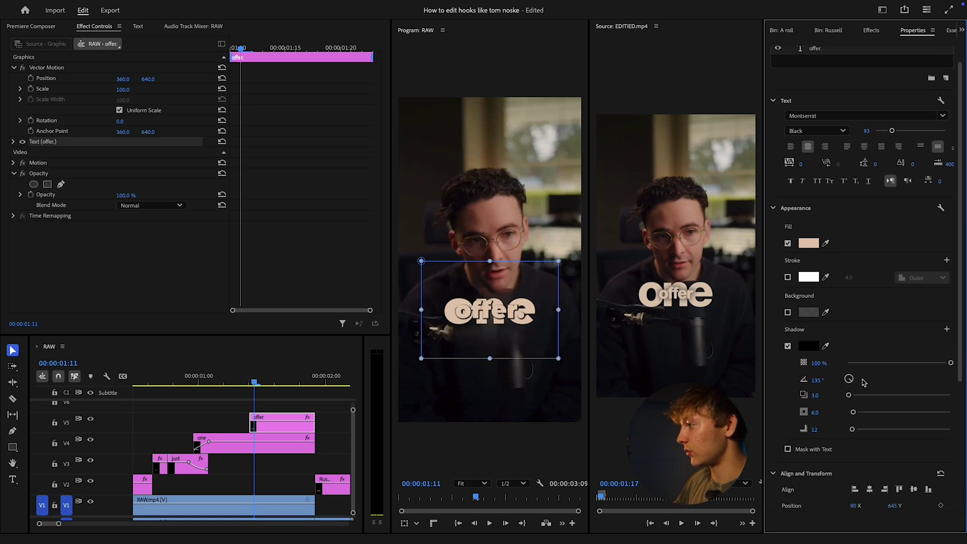
drag(849, 396, 890, 429)
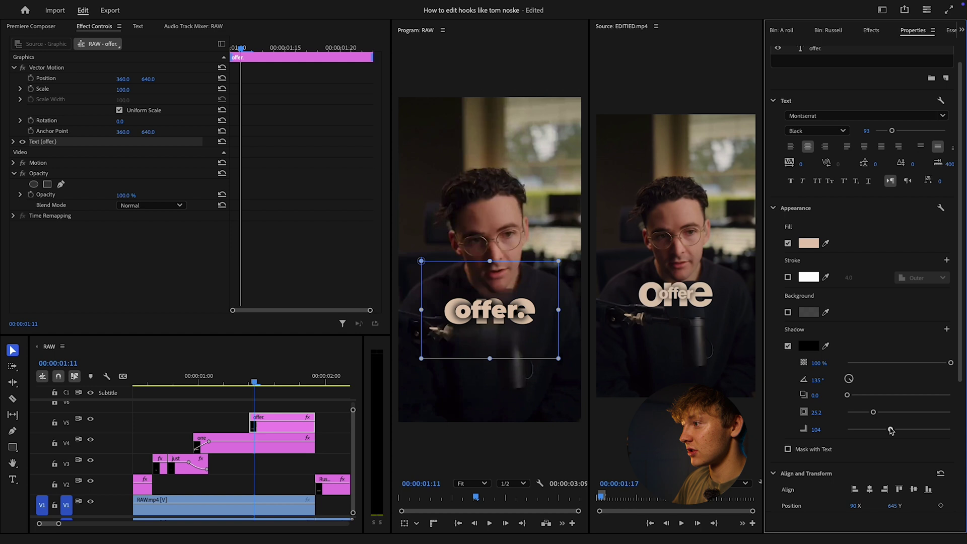
scroll(905, 431, up, 1)
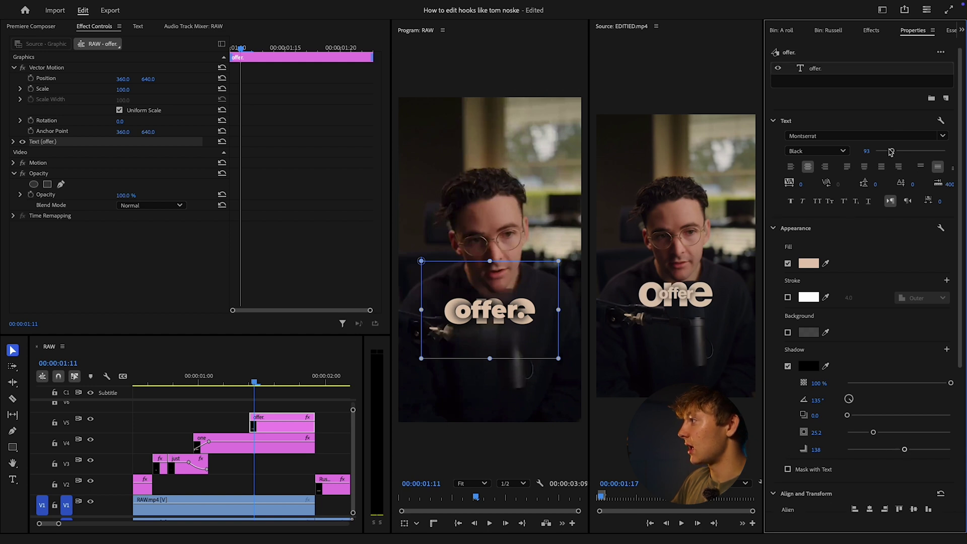
Set the "offer." text's font size to 55 and its vertical position to 651, and play back the overlap.
drag(892, 151, 885, 154)
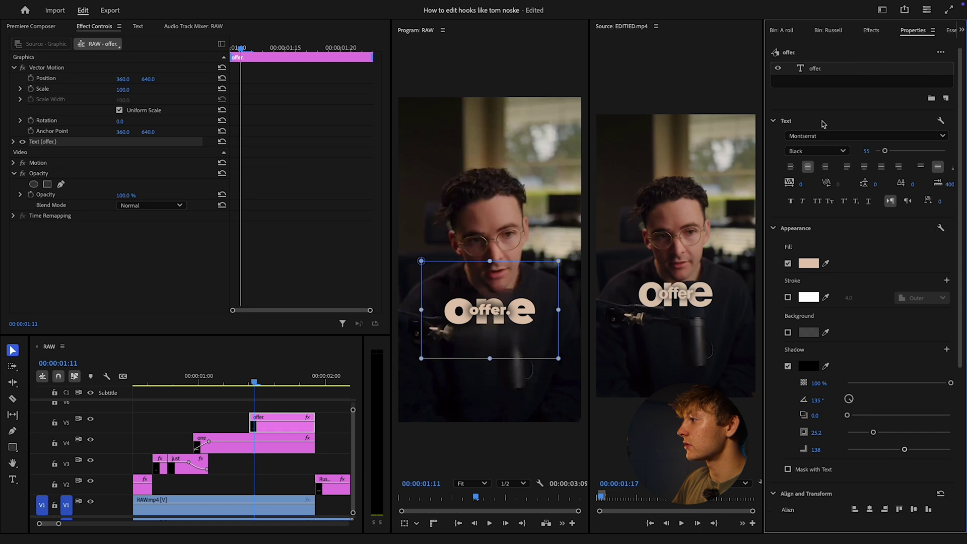
scroll(855, 370, down, 5)
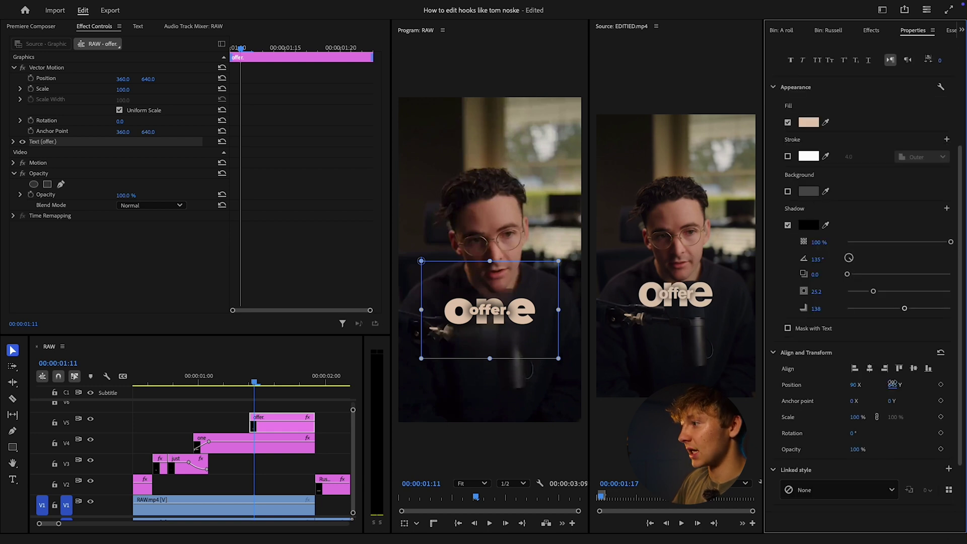
drag(891, 385, 894, 382)
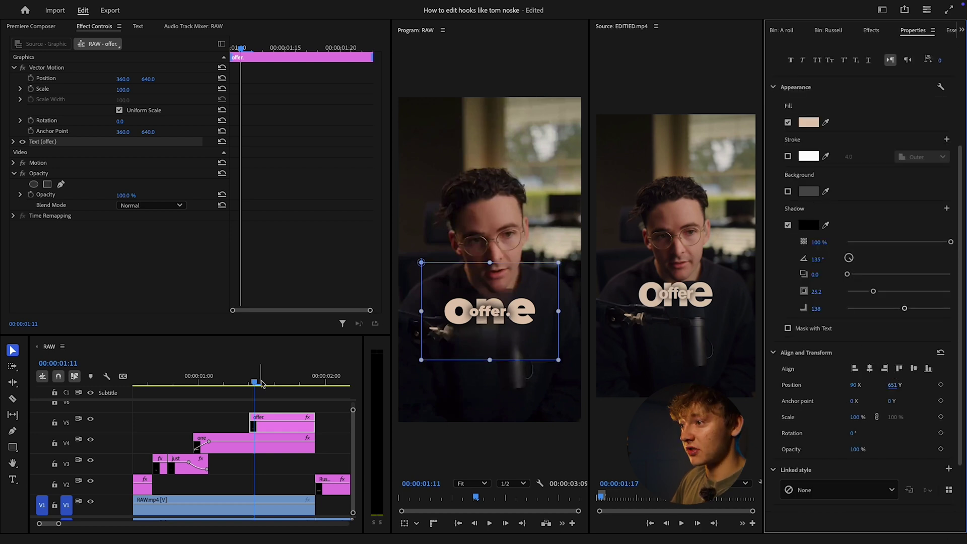
drag(261, 384, 130, 386)
key(space)
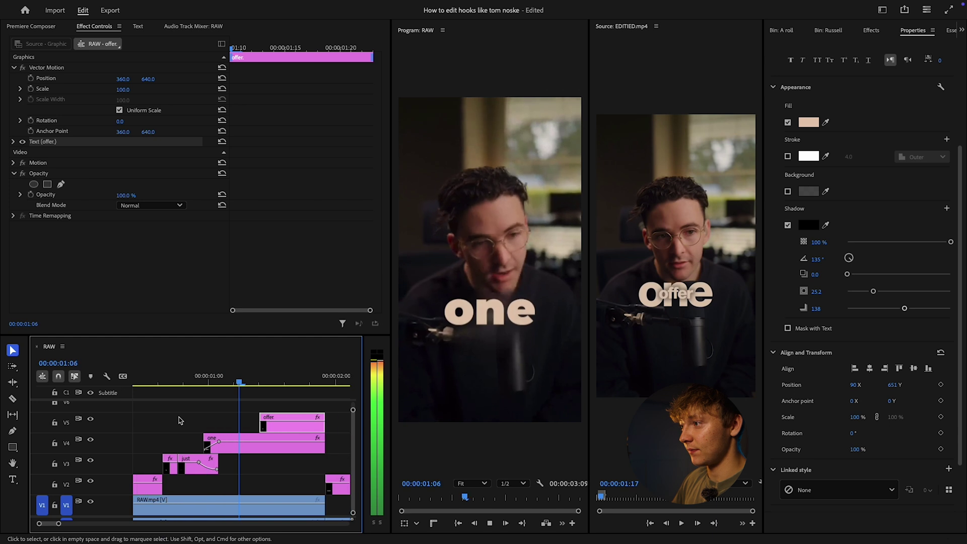
key(space)
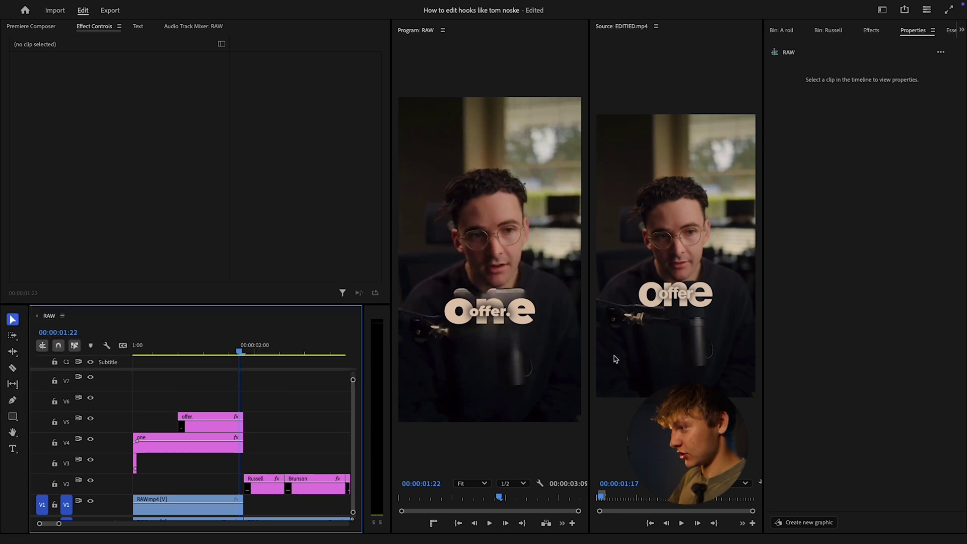
Play through the reference's Russell Brunson section to study its white background, changing images and surrounding captions.
click(614, 358)
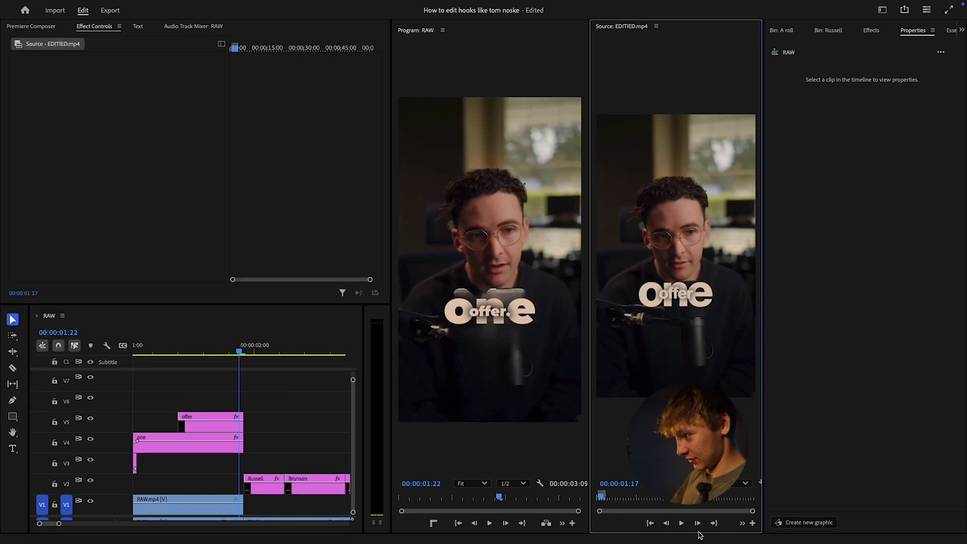
click(682, 524)
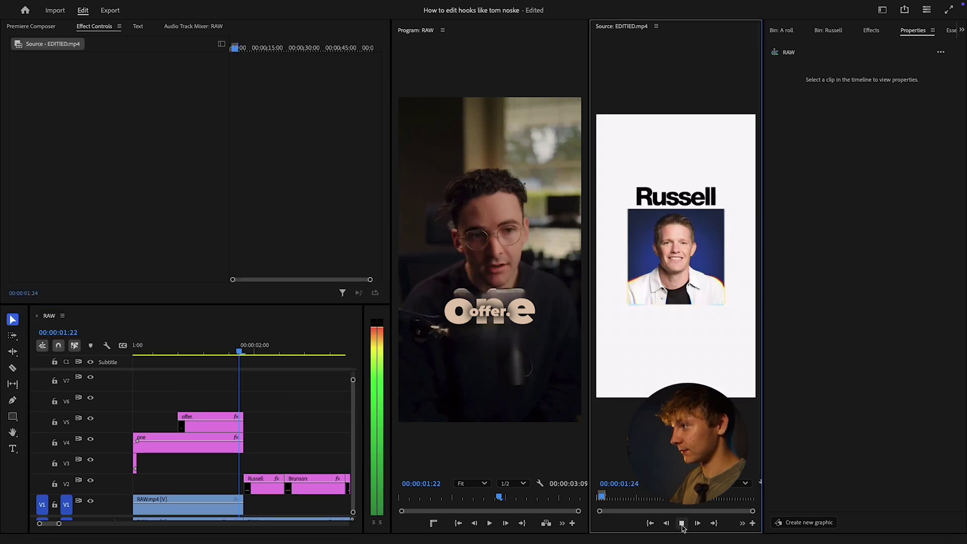
click(682, 524)
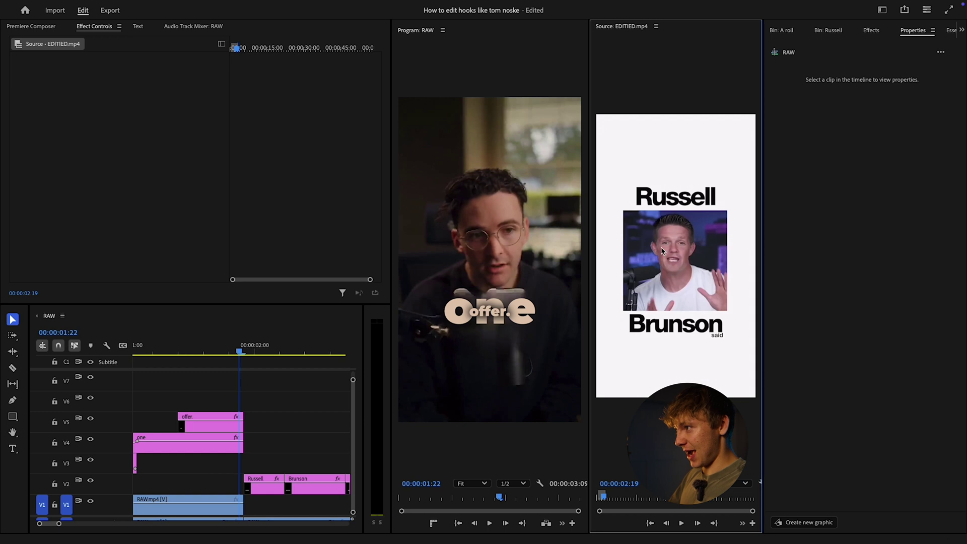
click(681, 522)
click(681, 522)
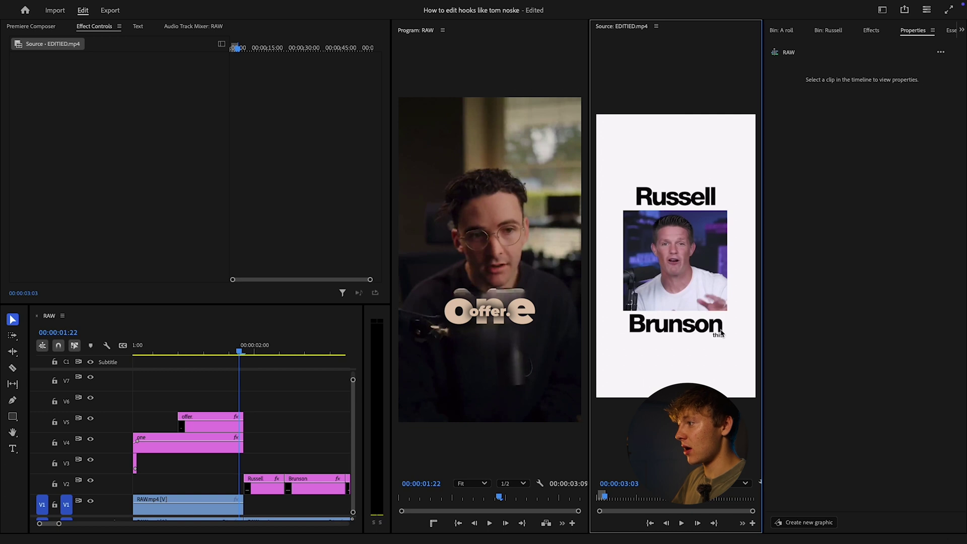
drag(605, 496, 600, 496)
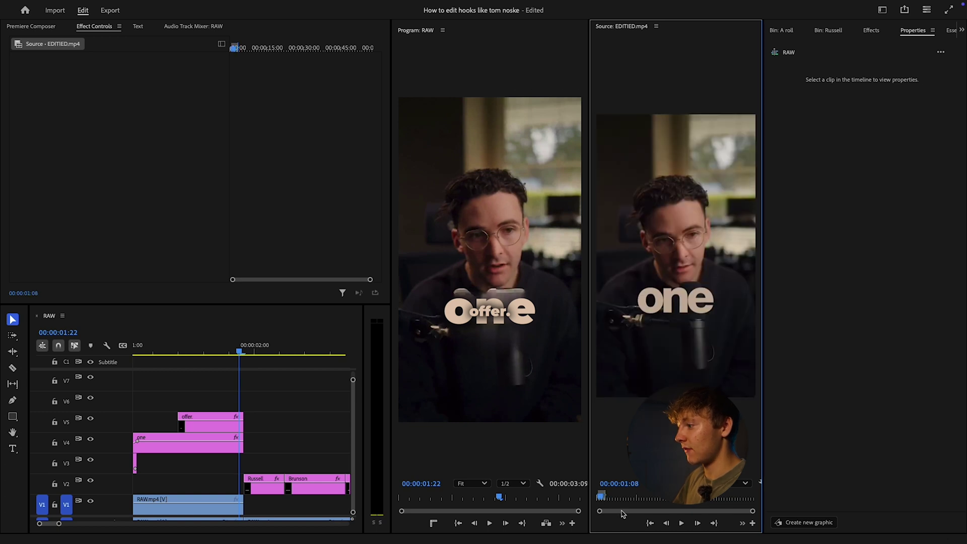
click(681, 524)
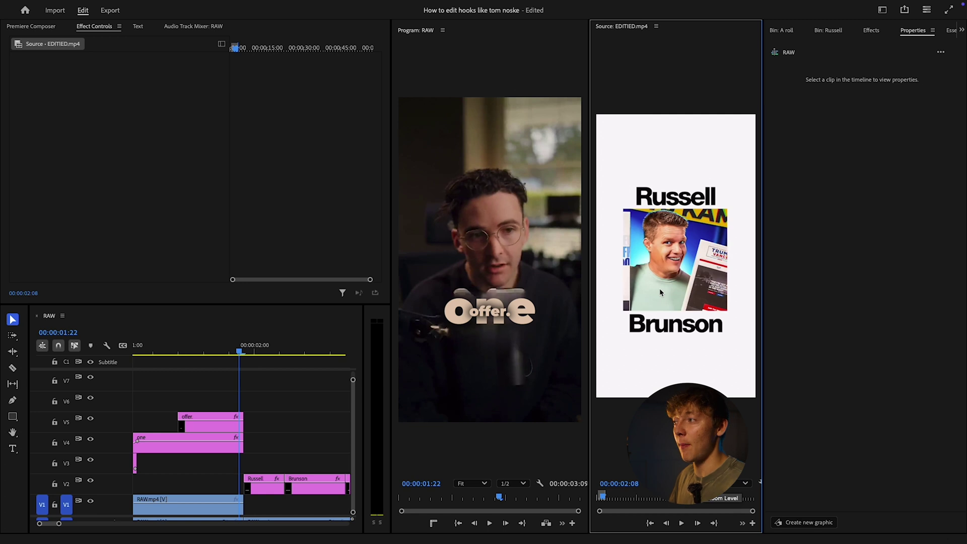
Create a white (FFFFFF) color matte of 720 by 1280 at 25 fps in the Russell bin, keeping the name Color Matte.
click(828, 30)
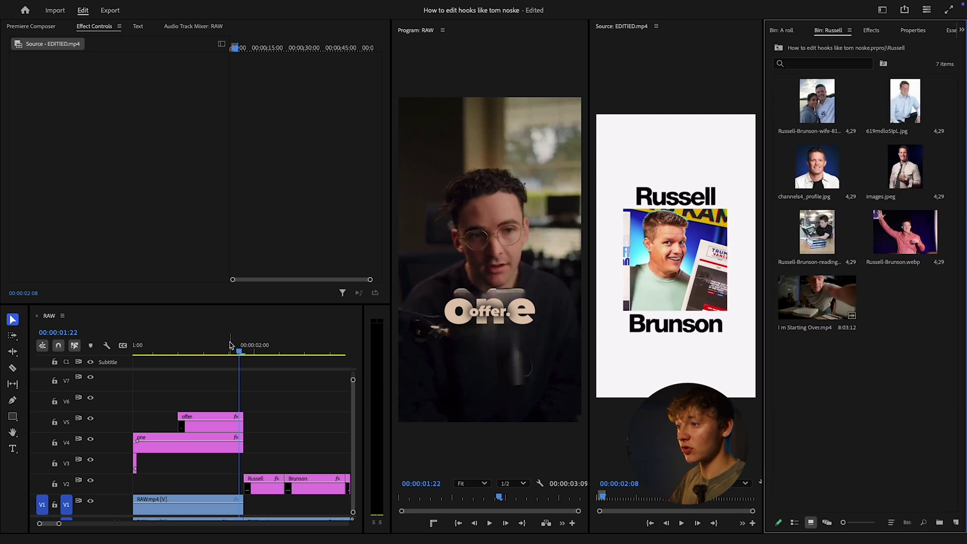
drag(238, 348, 255, 350)
key(minus)
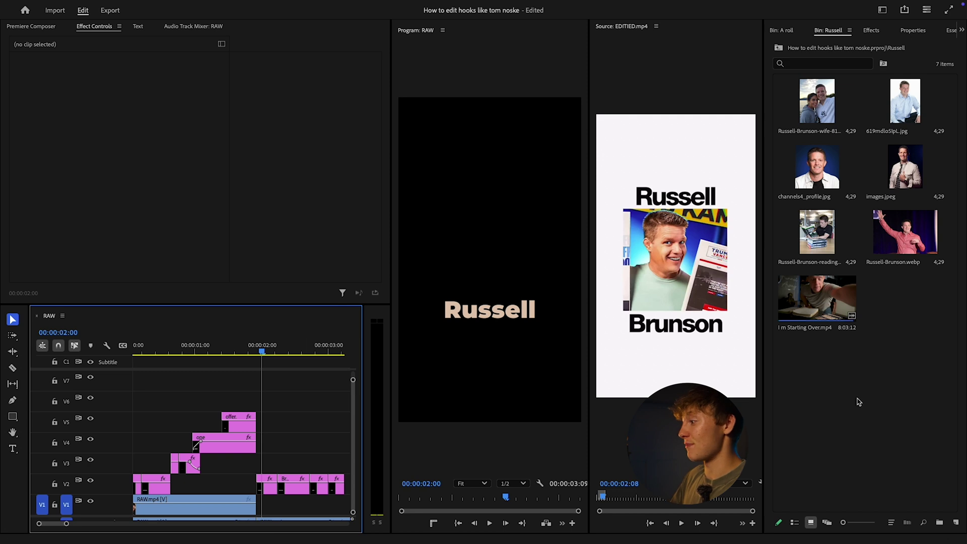
click(889, 360)
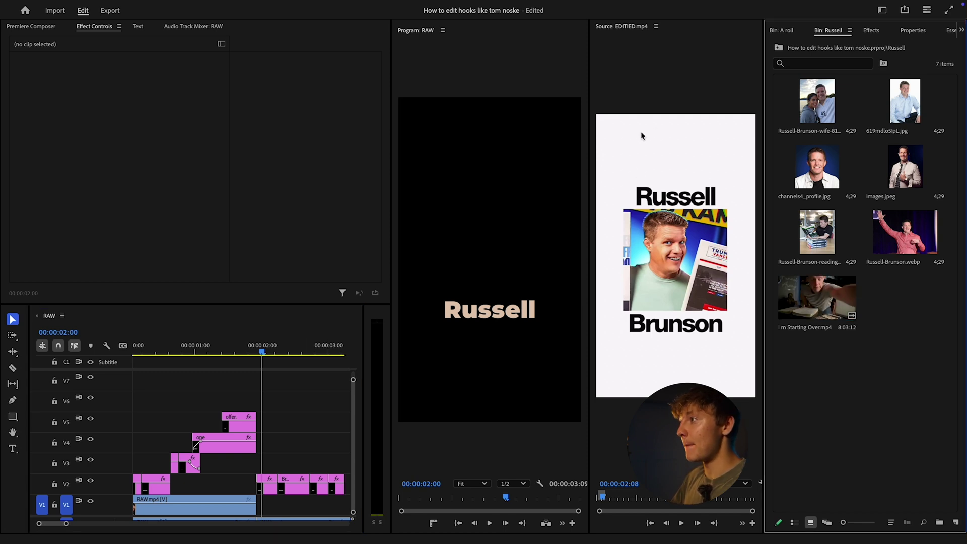
click(955, 523)
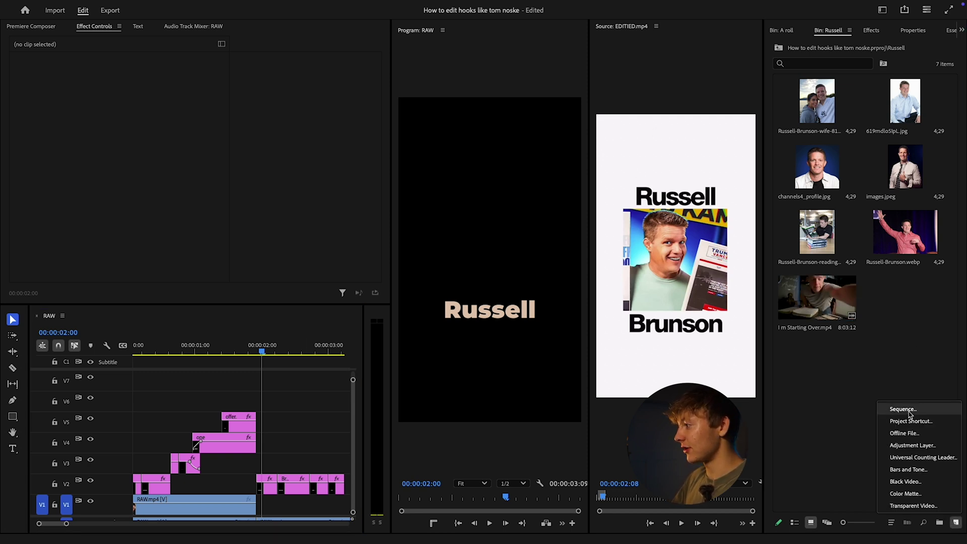
click(911, 495)
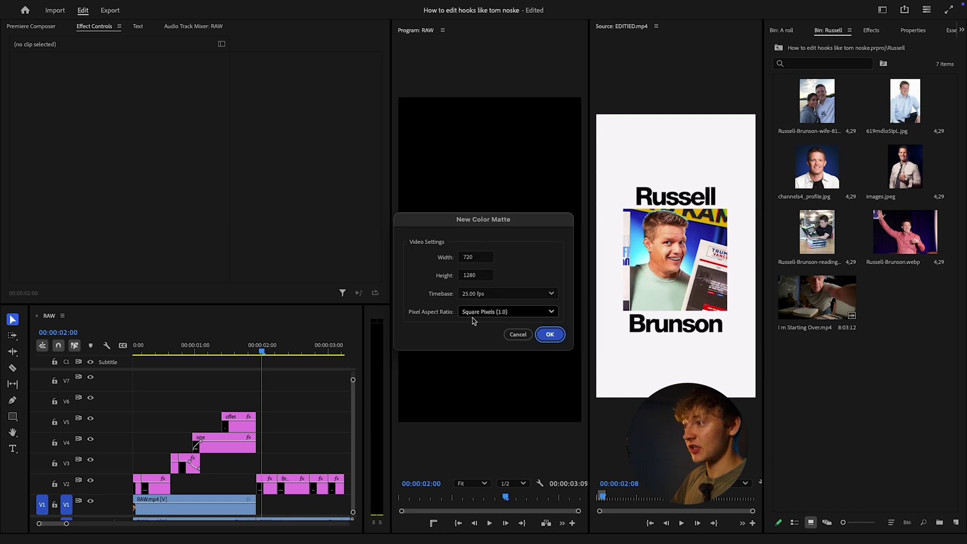
click(543, 334)
drag(379, 227, 271, 458)
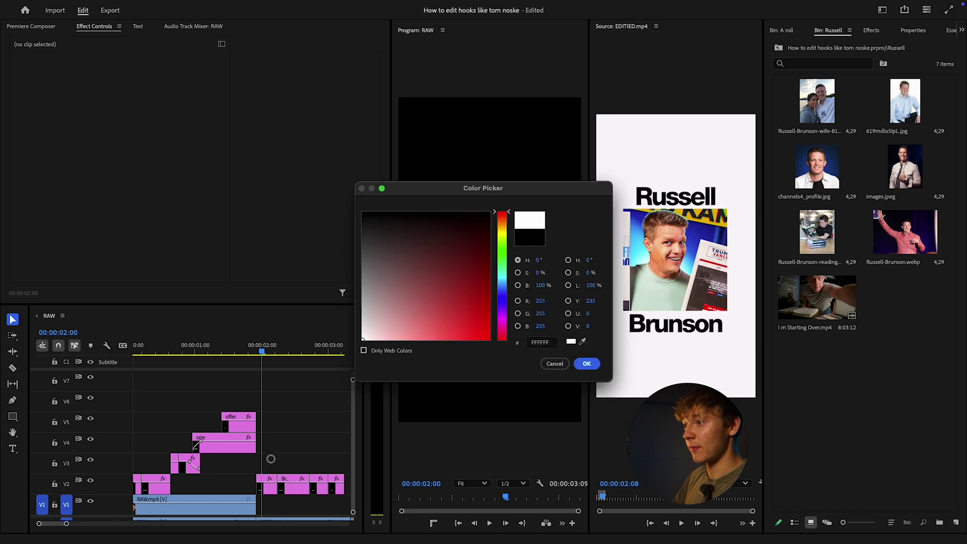
click(587, 363)
click(510, 304)
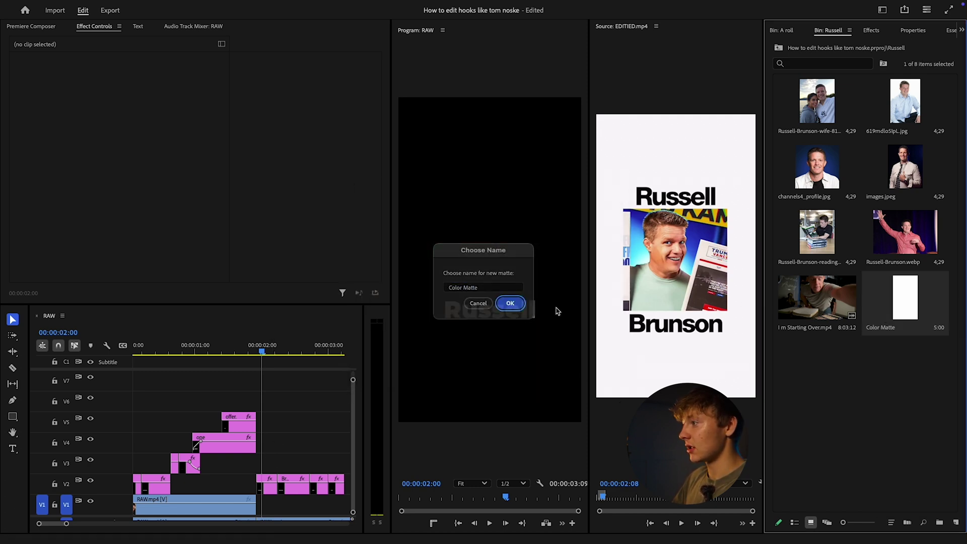
Place the color matte on V1 beneath the "Russell Brunson" captions and trim it to end with the last caption.
drag(891, 302, 273, 488)
key(grave)
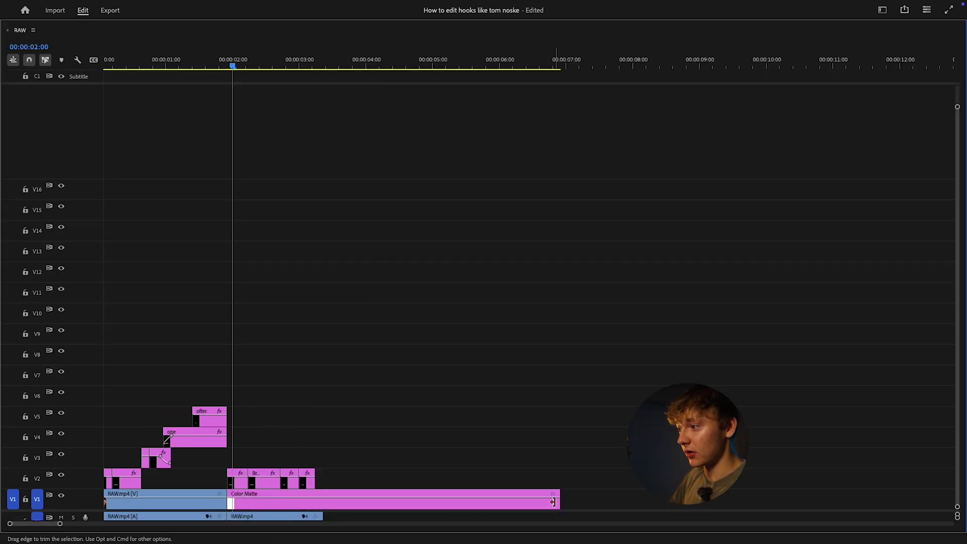
drag(557, 503, 315, 503)
key(grave)
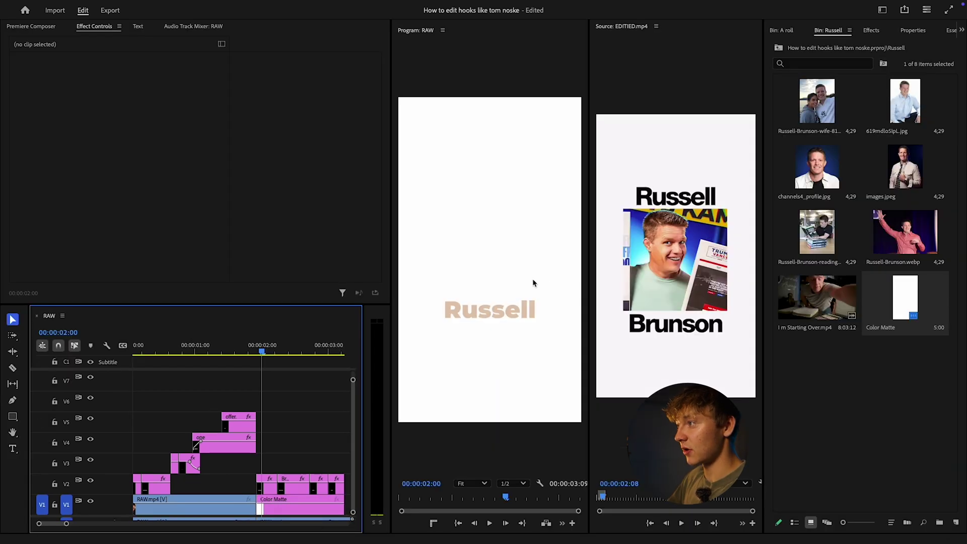
Change the fill of all the caption clips above the color matte to black.
click(295, 343)
drag(268, 469, 334, 496)
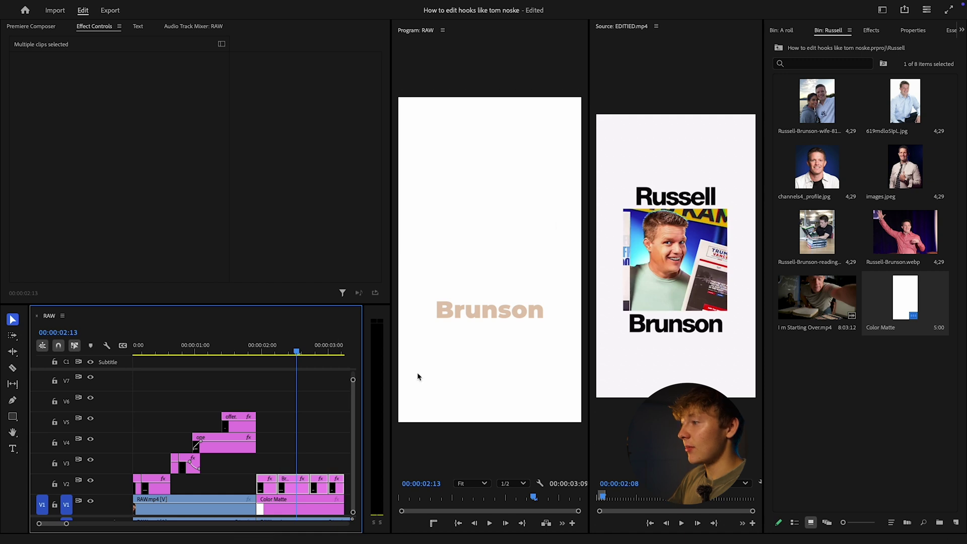
click(911, 32)
click(809, 216)
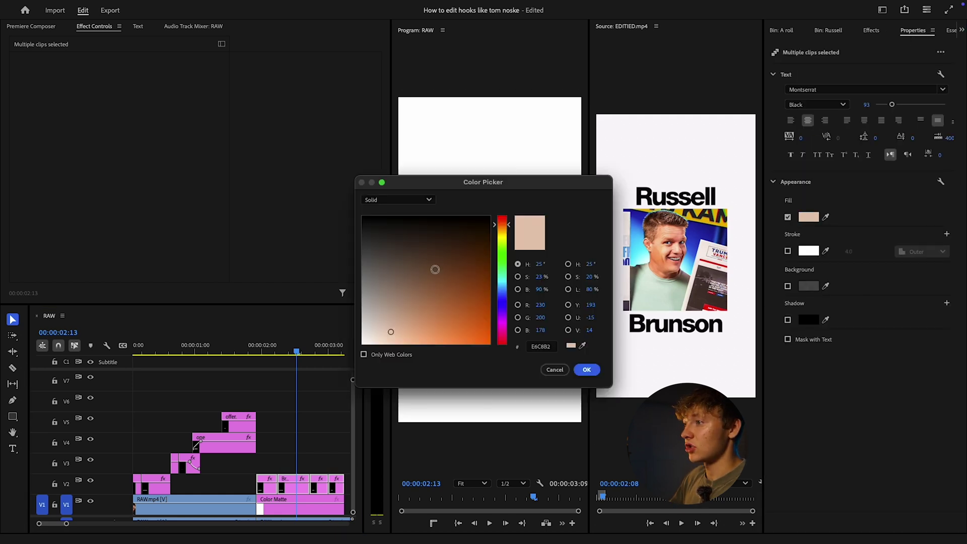
click(587, 369)
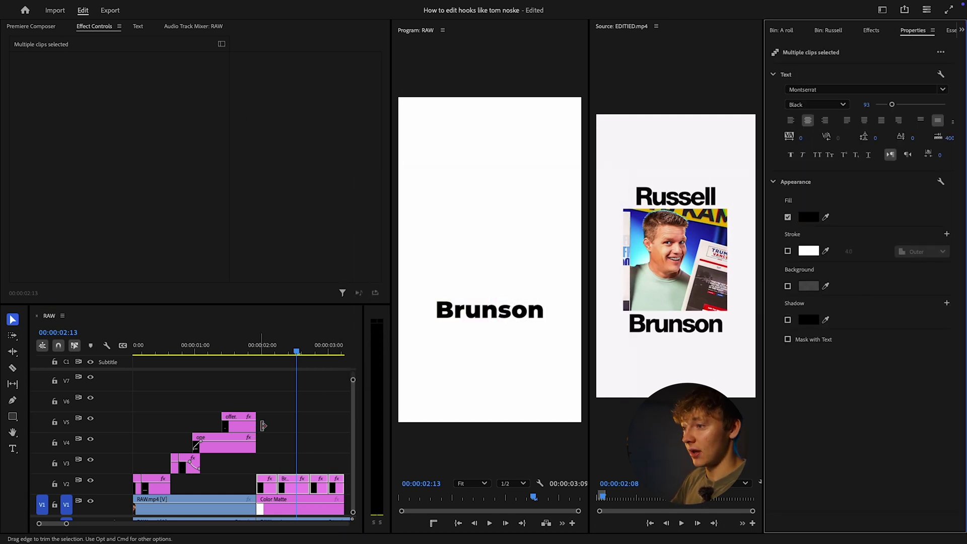
click(287, 348)
click(286, 398)
Stack the "Brunson" caption on V3 and the "Russell" caption on V4, both spanning the full length of the color matte.
drag(287, 350, 271, 357)
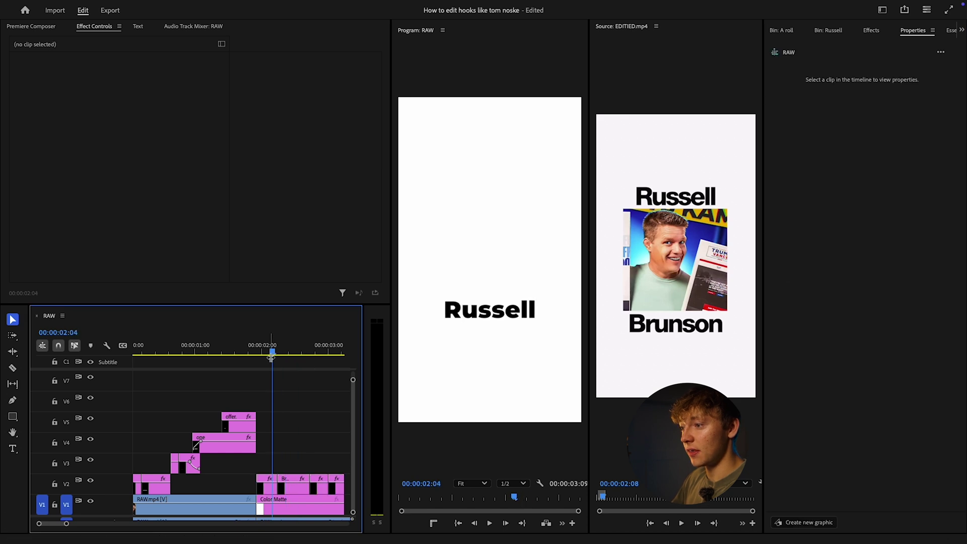
drag(287, 488, 325, 461)
drag(260, 461, 238, 462)
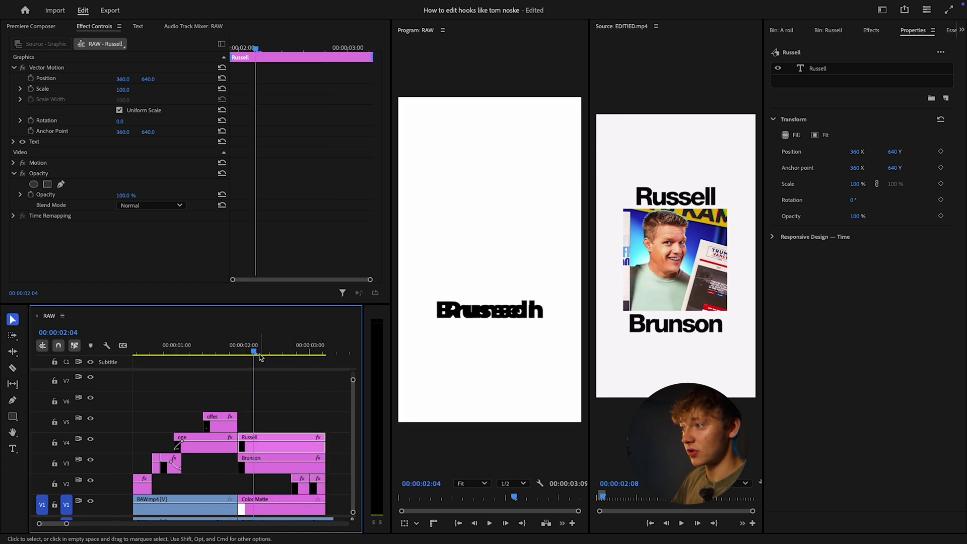
Raise the "Russell" caption above "Brunson" by setting its vertical position to 198.
mouse_move(260, 352)
mouse_down()
mouse_move(195, 352)
mouse_move(246, 353)
mouse_up()
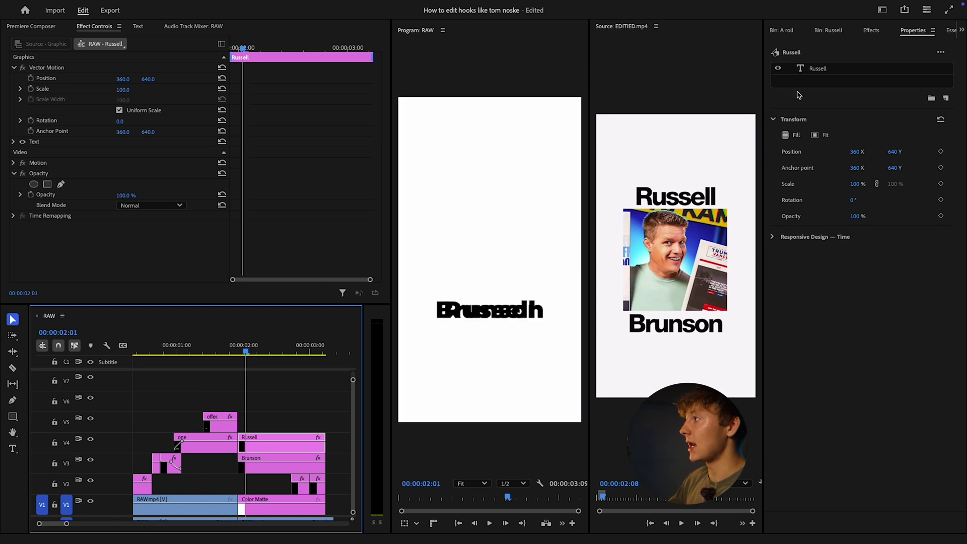
drag(902, 153, 687, 166)
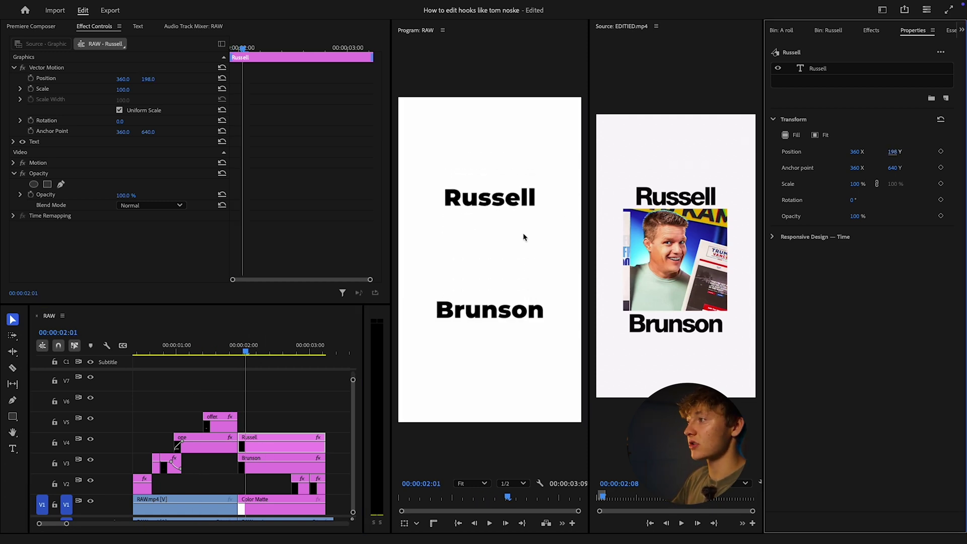
click(245, 489)
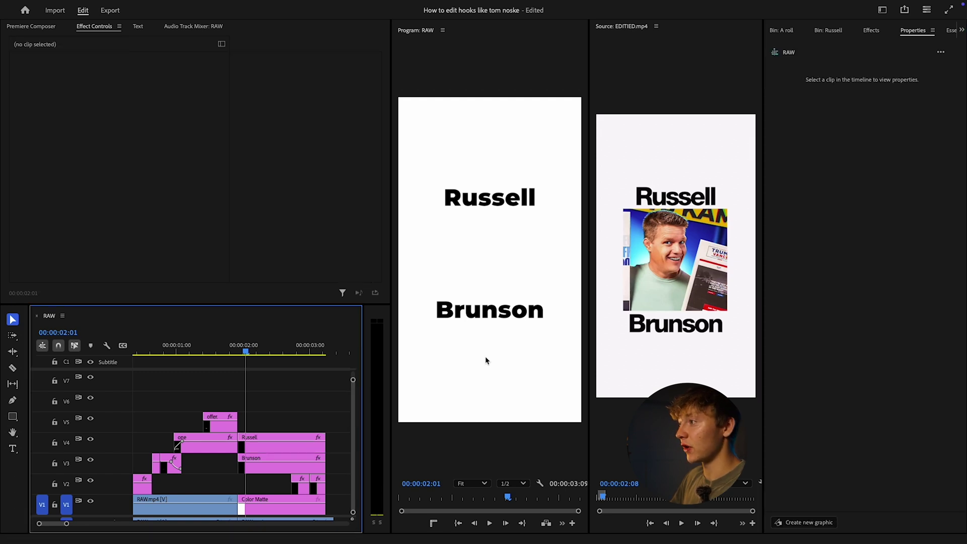
Fill V2 between the matte and the captions with very short clips of the Russell images followed by I m Starting Over.mp4, and check the frames.
click(828, 31)
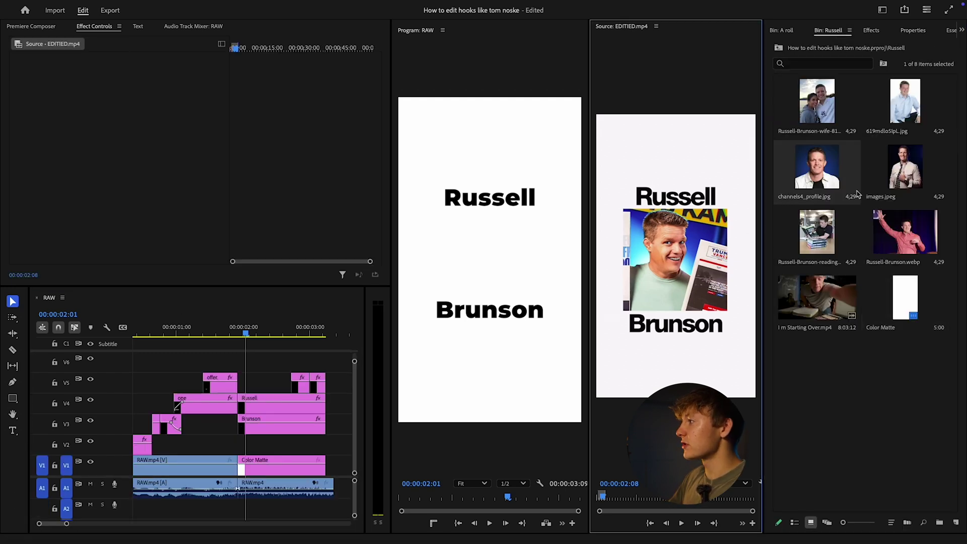
click(863, 301)
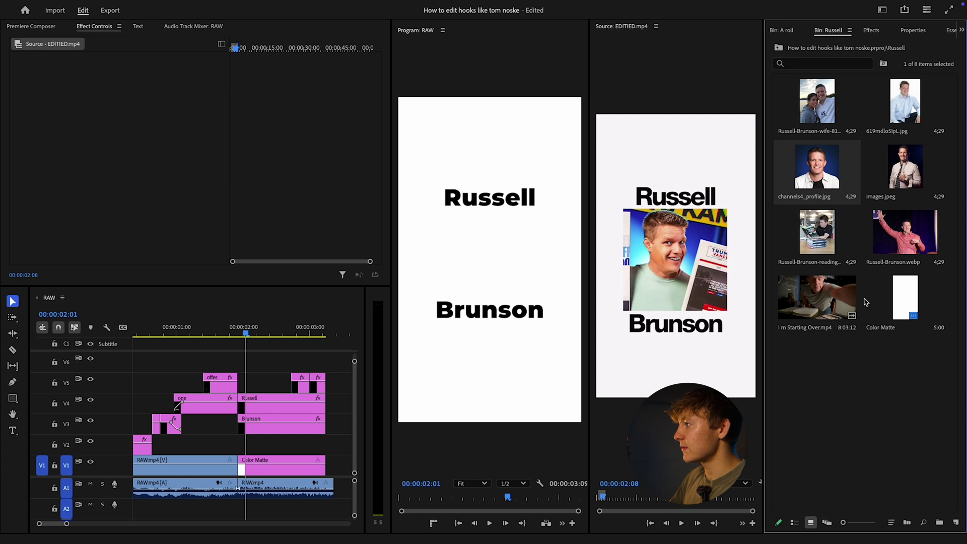
drag(819, 172, 241, 445)
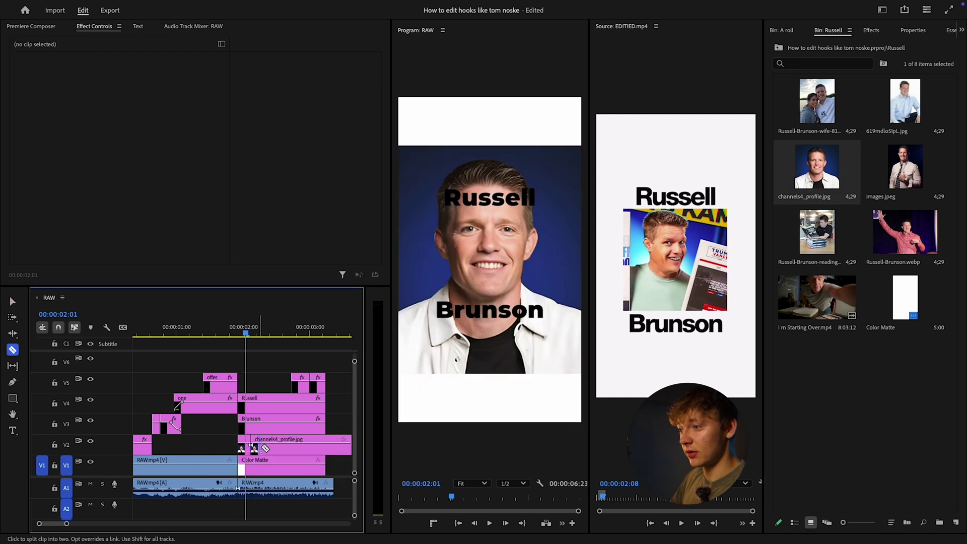
click(931, 162)
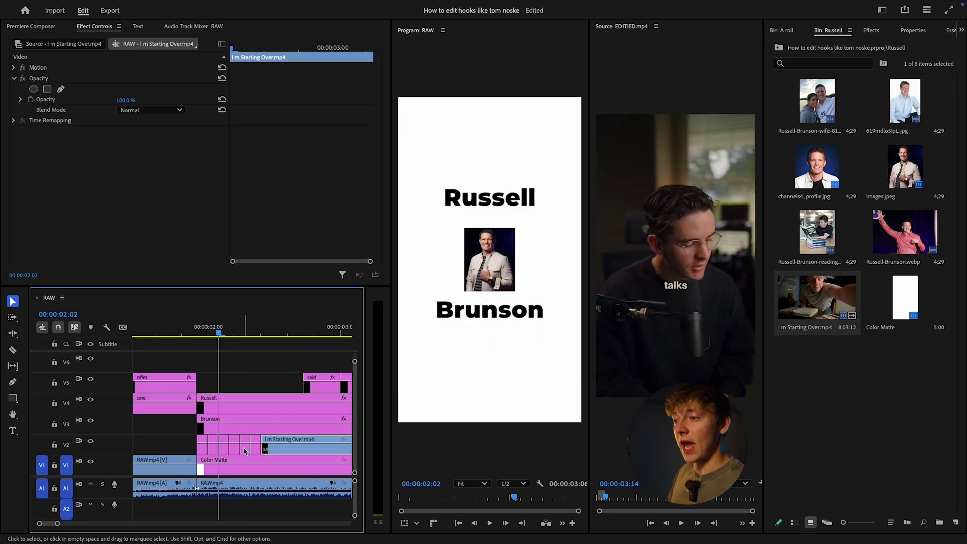
drag(241, 336, 198, 335)
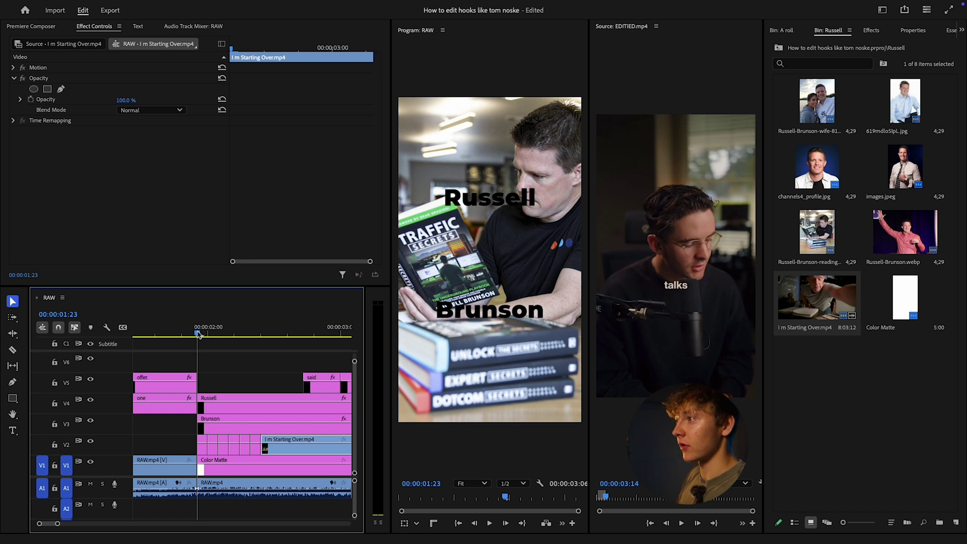
drag(199, 335, 208, 335)
key(Right)
key(Right)
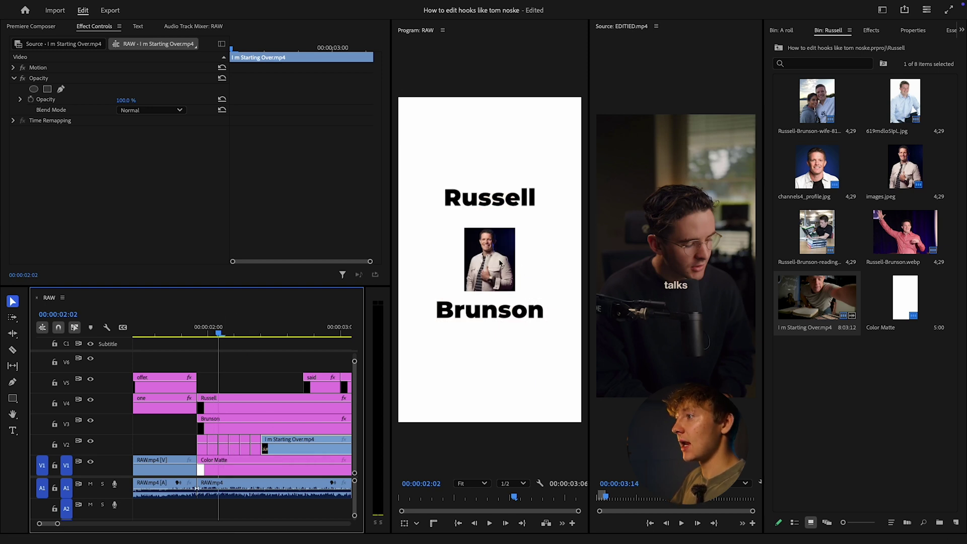
click(478, 246)
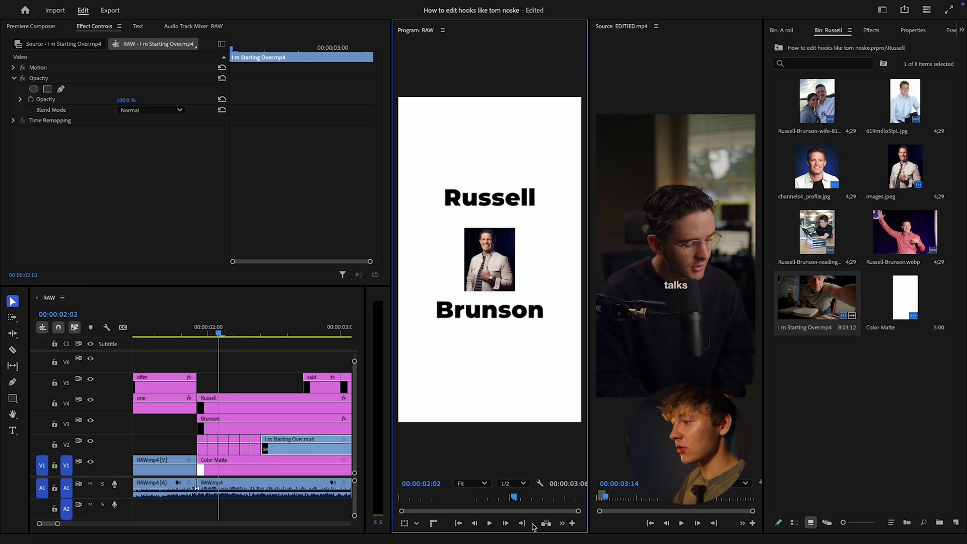
Close the Source monitor and add the Show Guides control to the Program monitor's button bar.
click(655, 26)
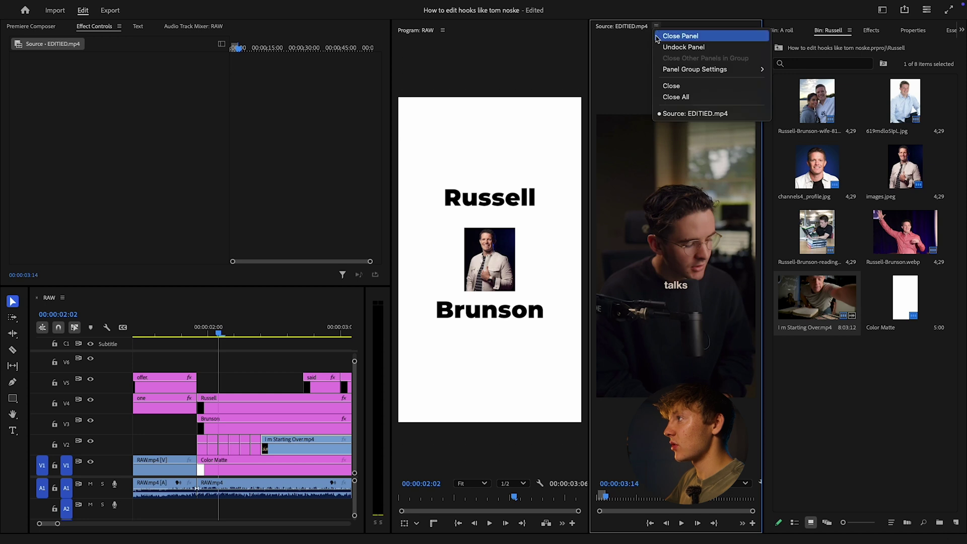
click(670, 35)
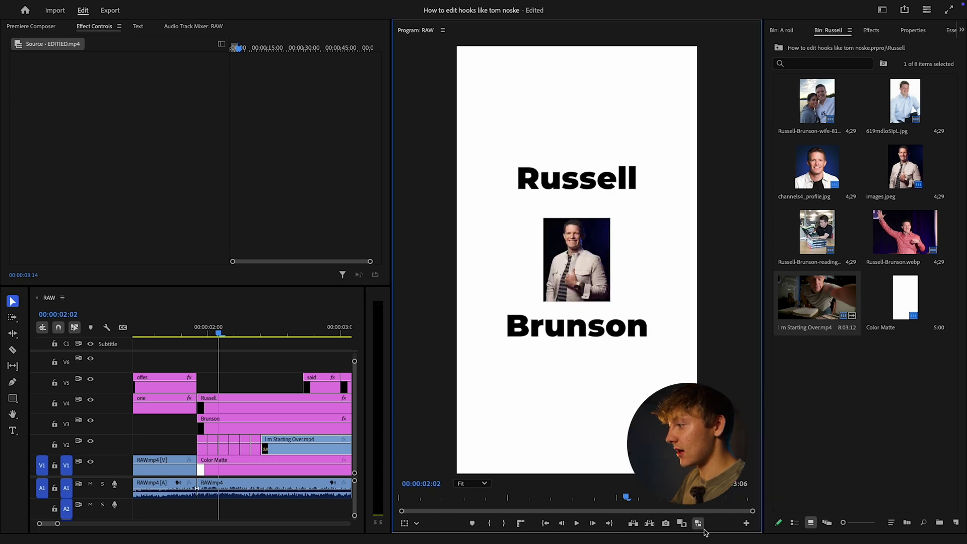
click(745, 525)
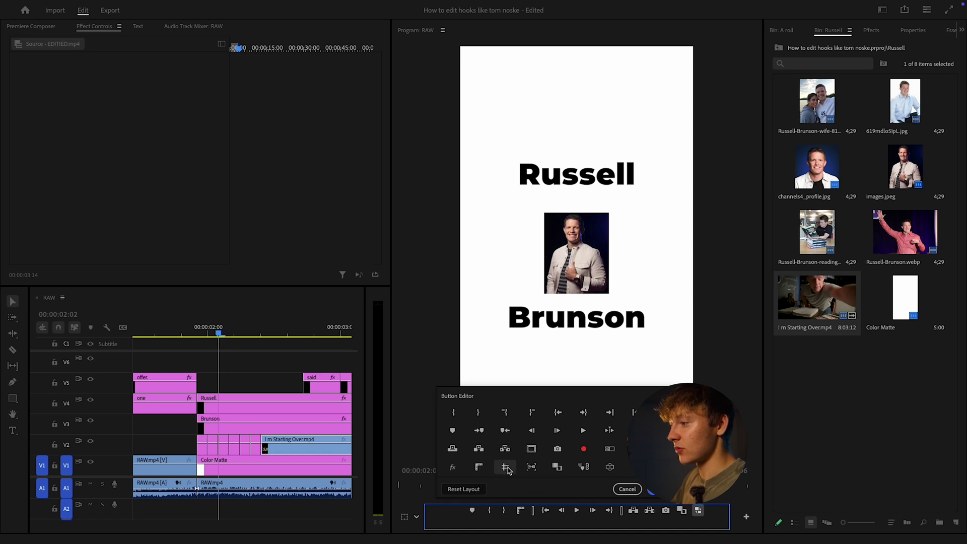
drag(508, 467, 531, 513)
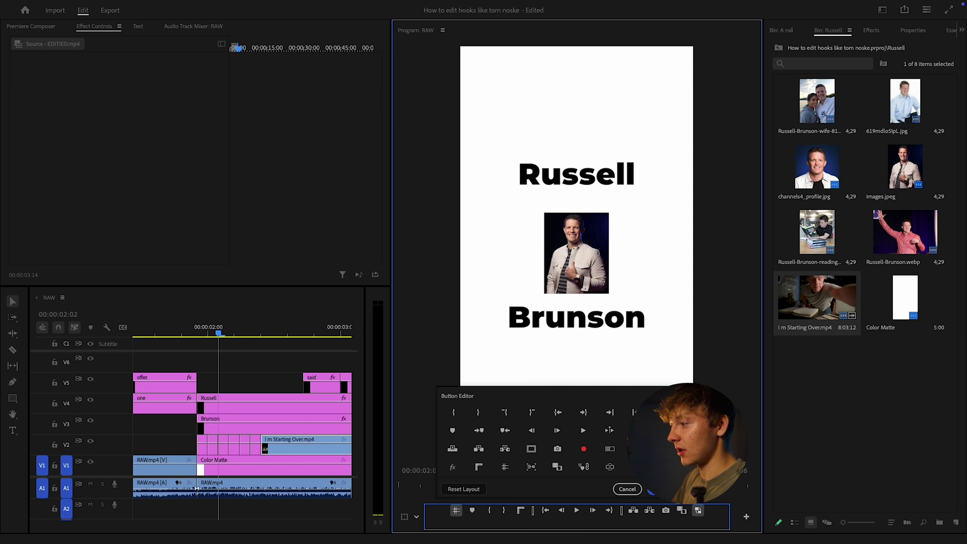
key(Return)
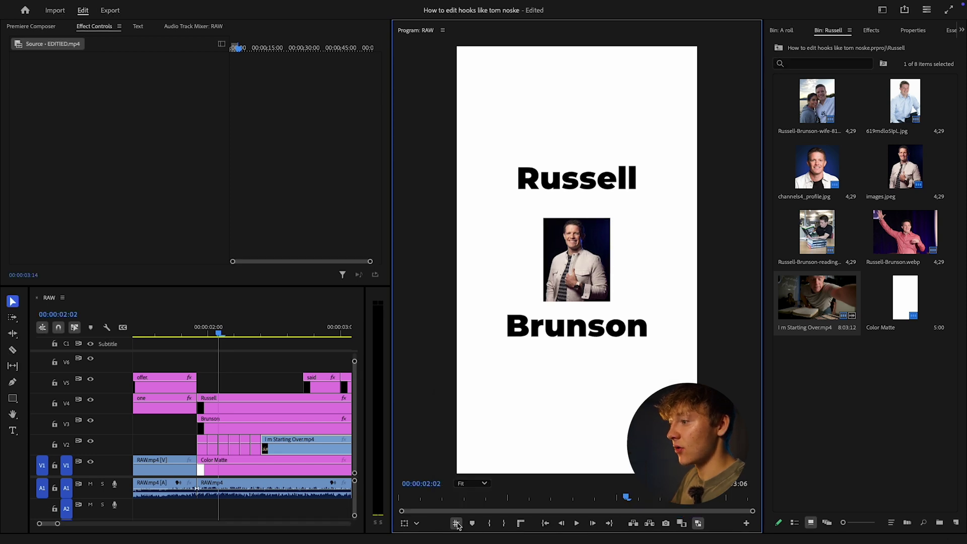
Show the Program monitor's rulers and place a horizontal and a vertical guide crossing near the frame's centre.
click(521, 524)
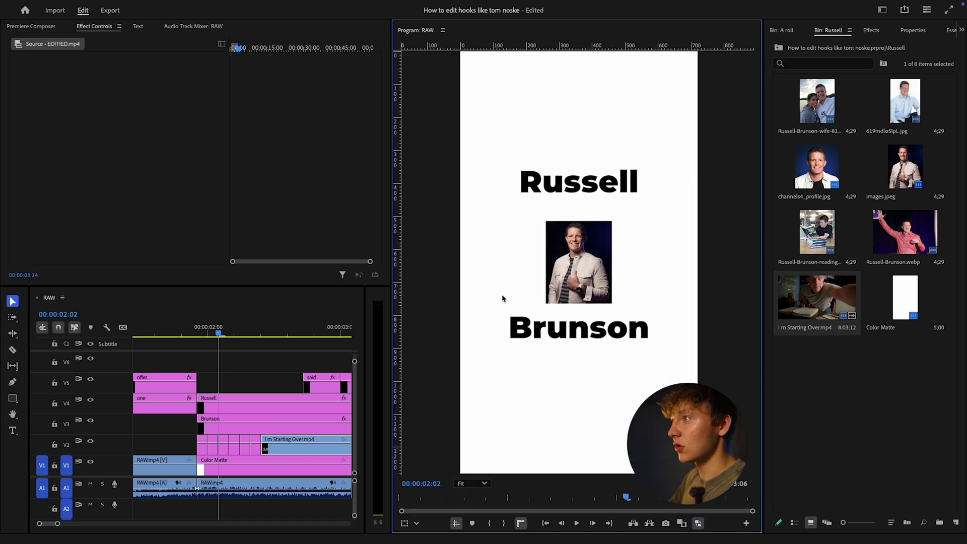
drag(567, 48, 578, 264)
drag(398, 261, 576, 266)
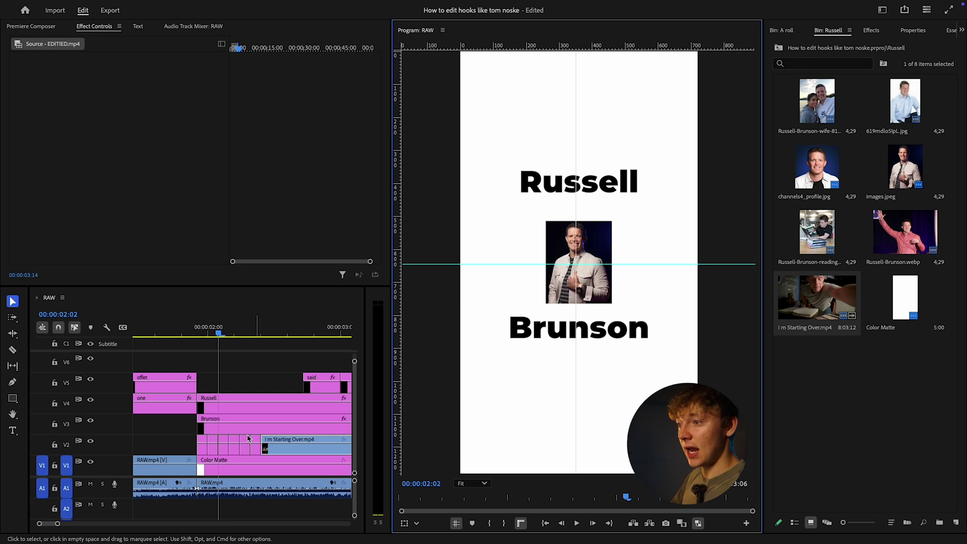
Scale down the first image, of Russell reading his books, and position it between the two captions using the guides.
click(202, 445)
click(204, 333)
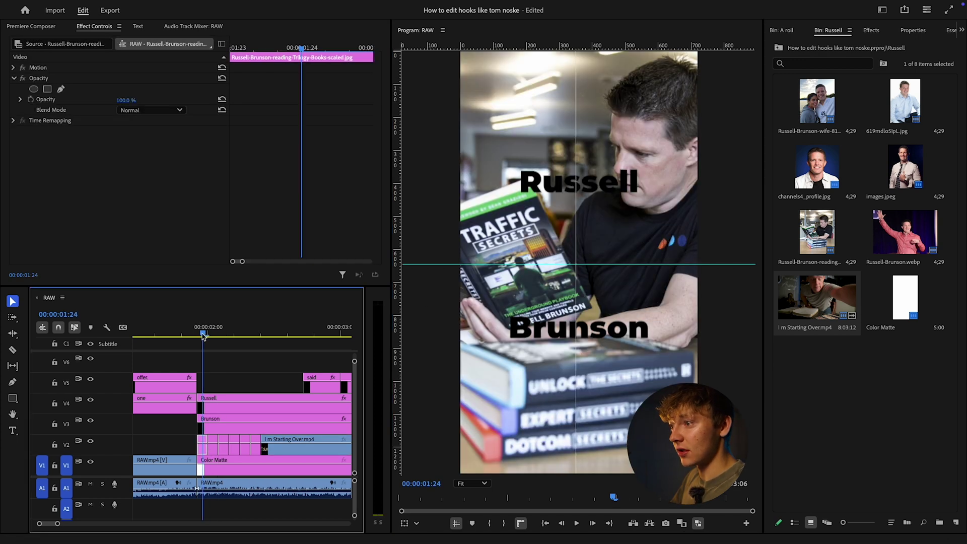
click(14, 67)
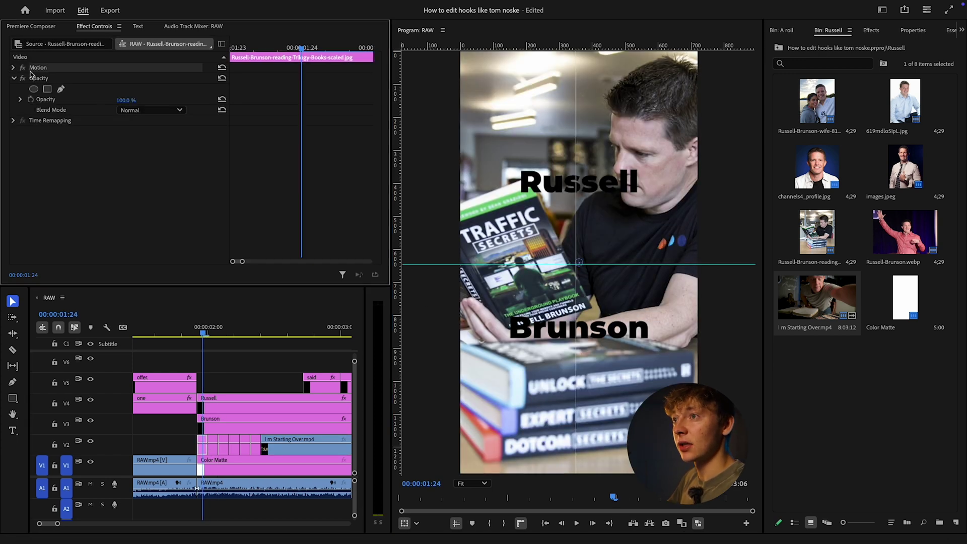
drag(124, 89, 85, 90)
drag(574, 227, 575, 221)
Set the scale of the channels4_profile.jpg clip at 00:00:02:00 to 38 so it sits between the captions.
click(208, 332)
click(212, 444)
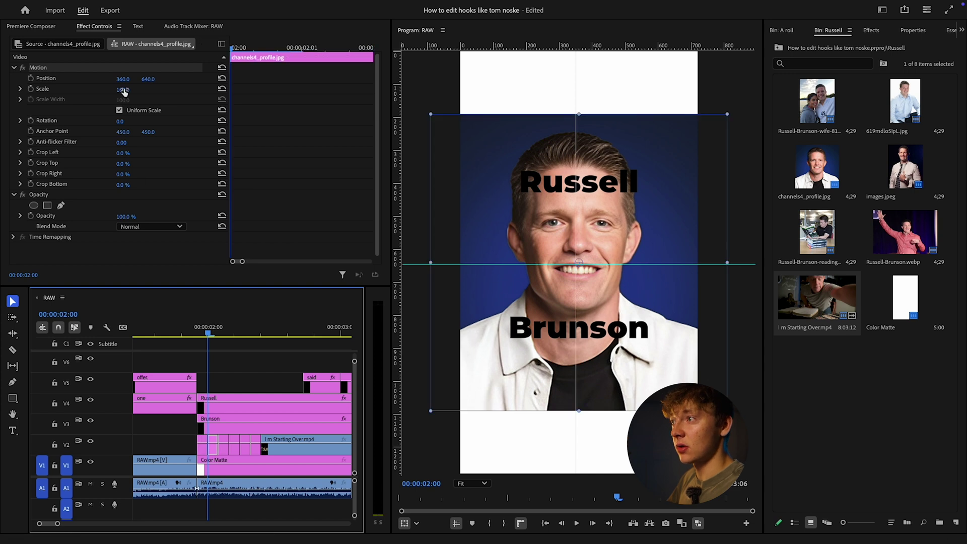
drag(123, 90, 91, 89)
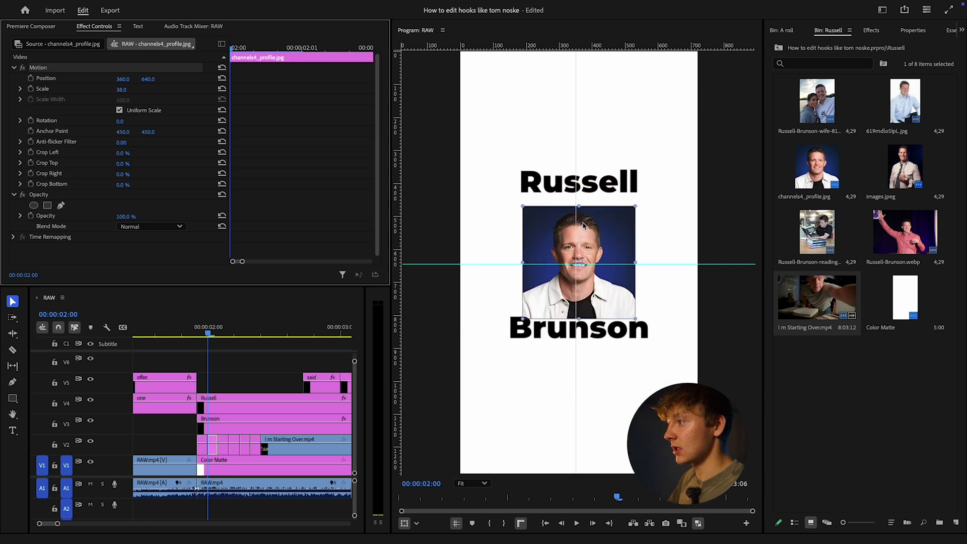
Set the channels4_profile.jpg clip's vertical position to 622 and scale the images.jpeg clip at 00:00:02:02 to 134.
drag(148, 79, 138, 79)
drag(209, 333, 219, 332)
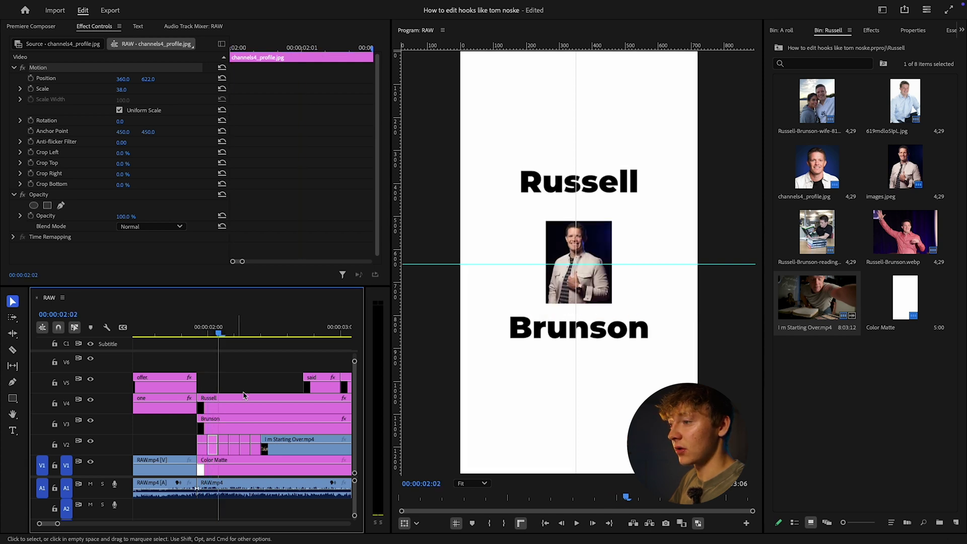
click(222, 446)
mouse_move(125, 89)
mouse_down()
mouse_move(140, 90)
mouse_move(123, 80)
mouse_up()
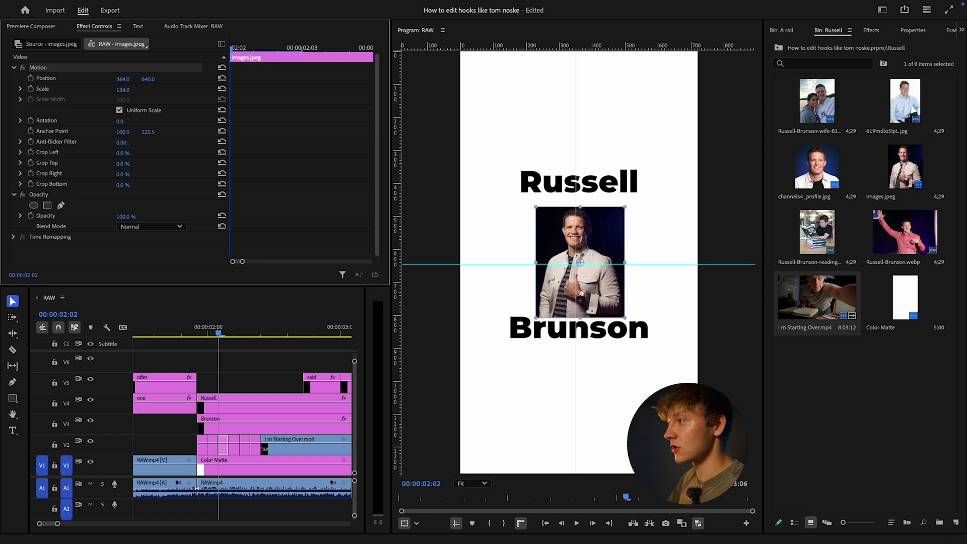
Align the vertical guide with the frame's centre and restore the images.jpeg clip's horizontal position to 360.
drag(575, 232, 577, 233)
key(super+z)
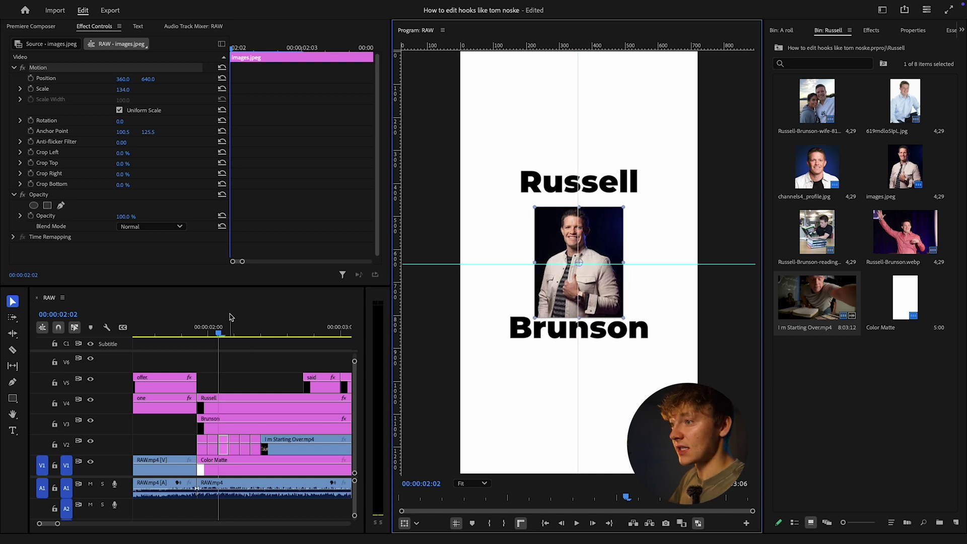
mouse_move(221, 330)
mouse_down()
mouse_move(207, 328)
mouse_move(233, 326)
mouse_up()
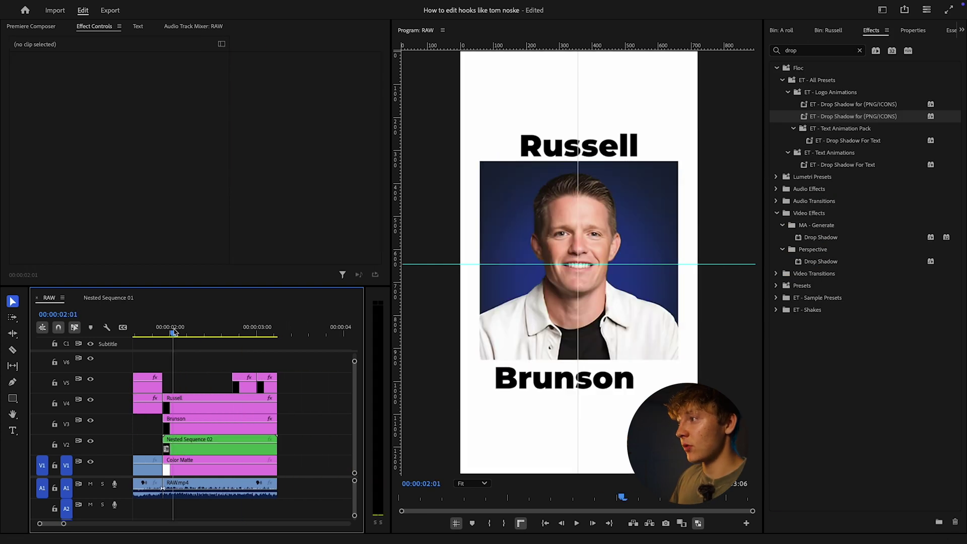
Apply the second ET - Drop Shadow for (PNG/ICONS) preset to the nested image sequence on V2.
click(222, 447)
click(853, 116)
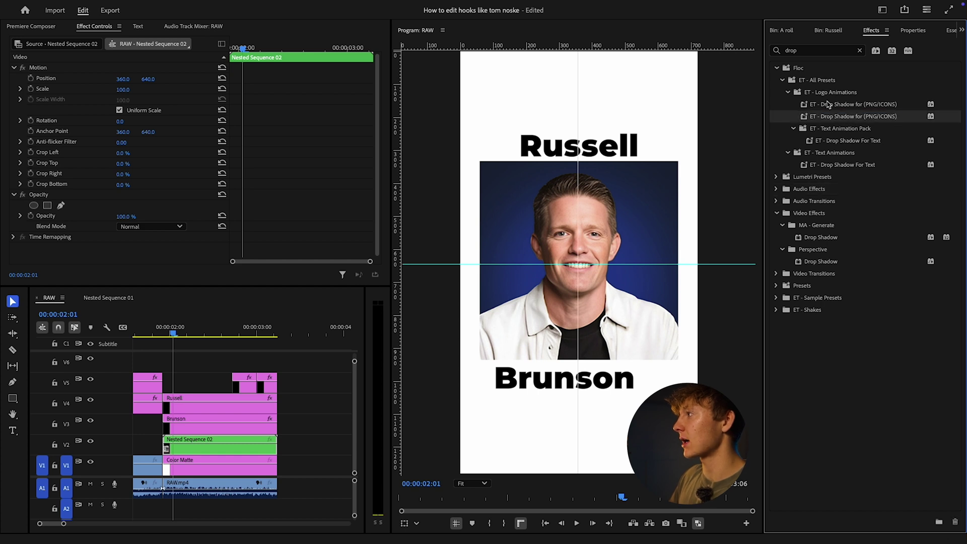
drag(892, 125, 199, 450)
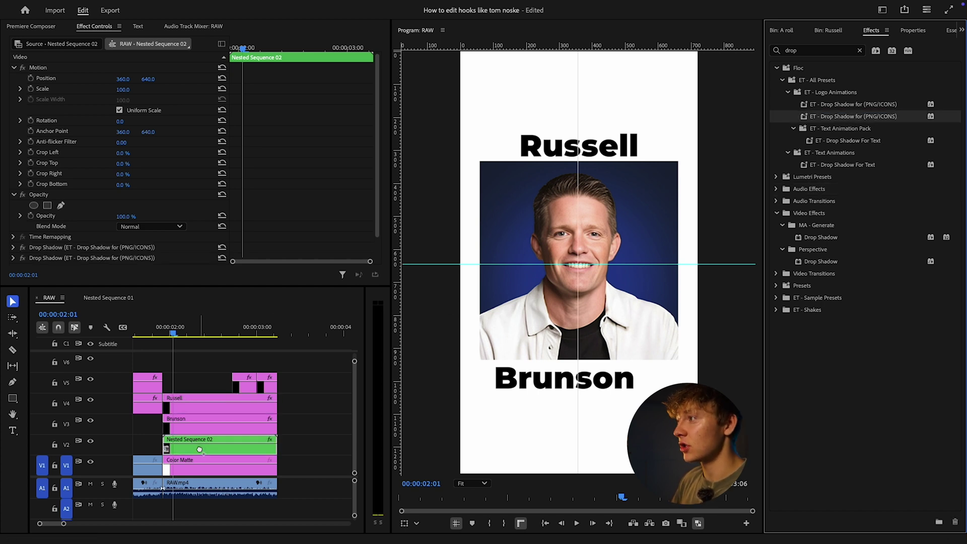
Find the ET - Rounded Corners (PNG & Icons) preset and apply it to the nested image sequence on V2.
drag(824, 51, 737, 50)
text(rou)
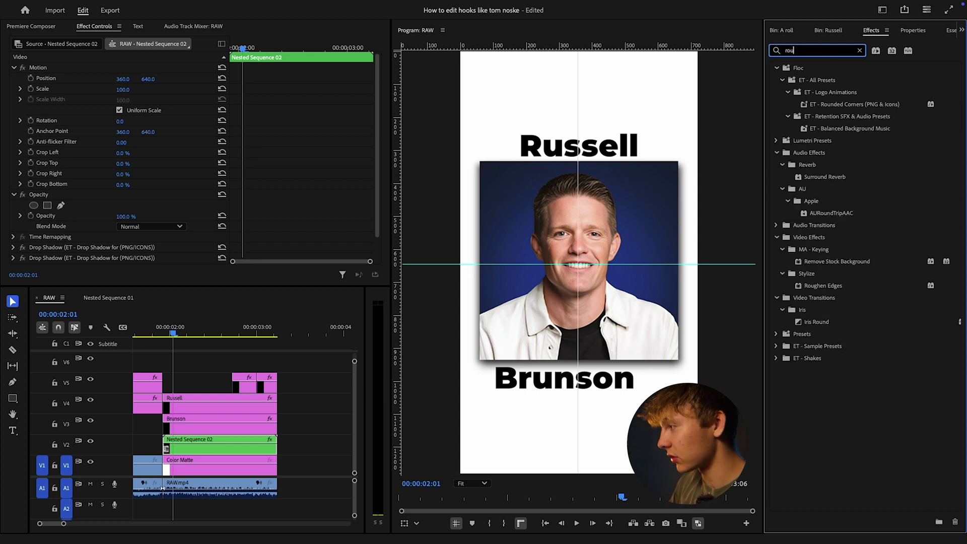
drag(832, 99, 215, 444)
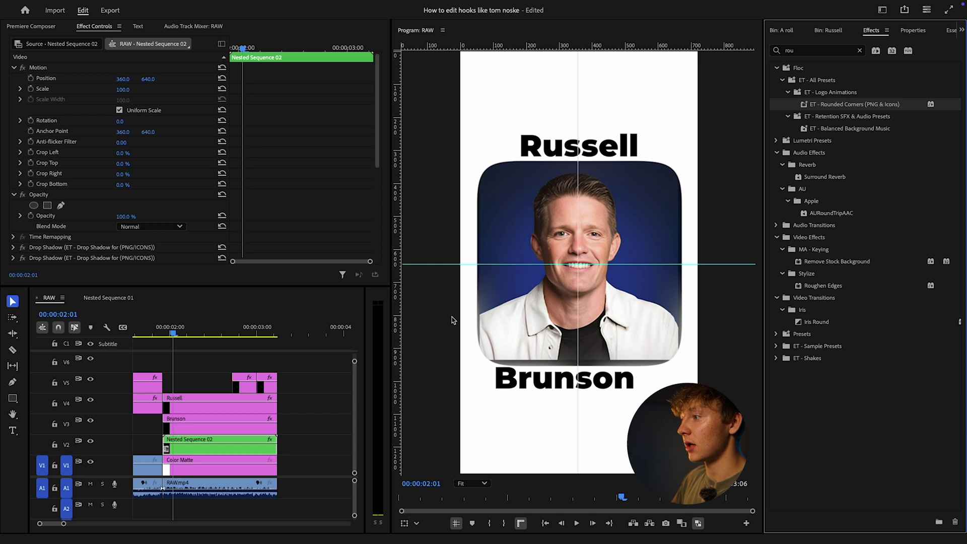
Reduce the Roughen Edges border of the nested images to 21.1 for tighter rounded corners.
click(170, 332)
drag(169, 332, 184, 333)
scroll(126, 201, down, 5)
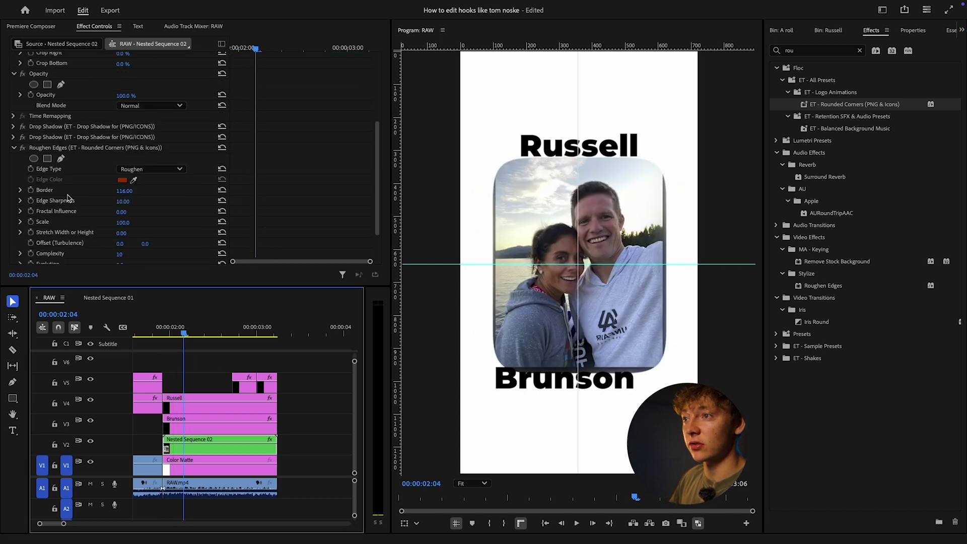
drag(122, 191, 82, 190)
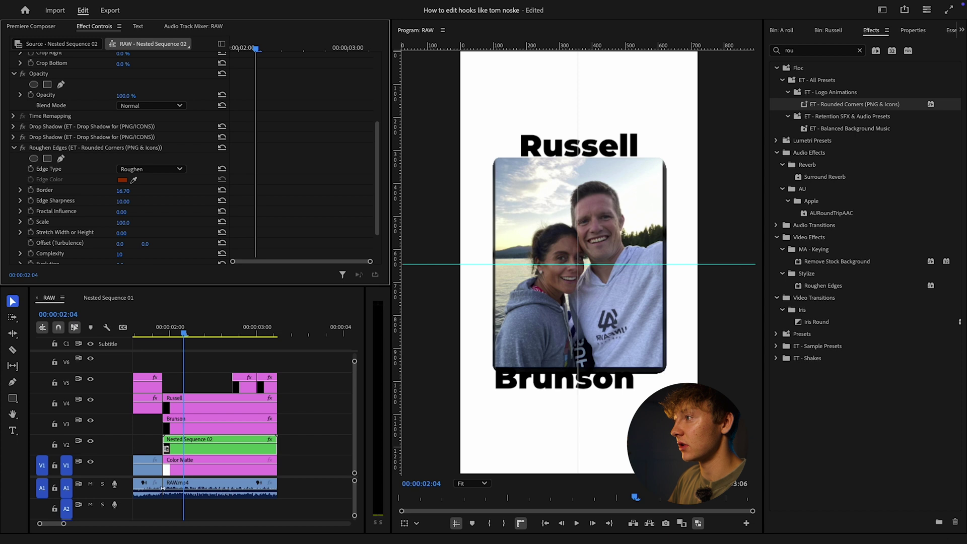
Lower the Brunson caption to a vertical position of 817.
click(194, 425)
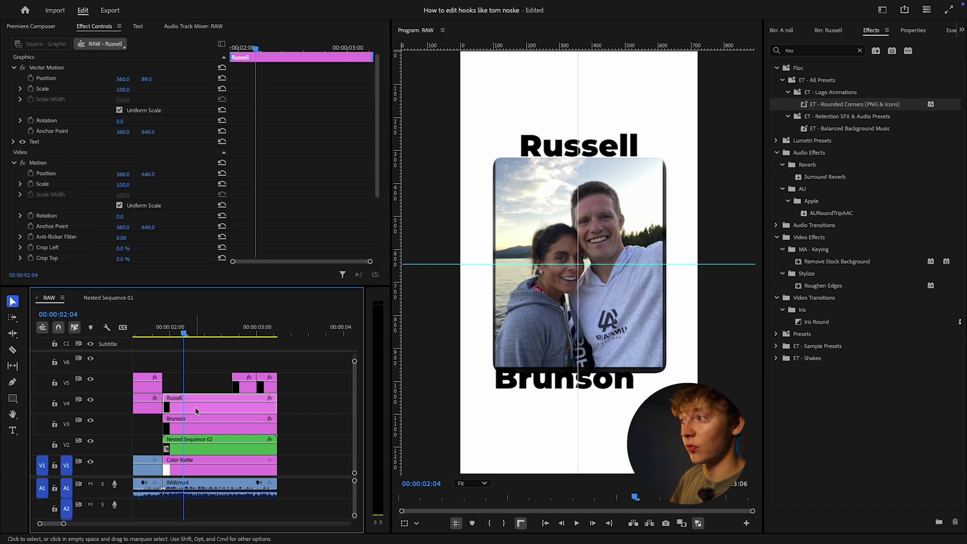
click(159, 76)
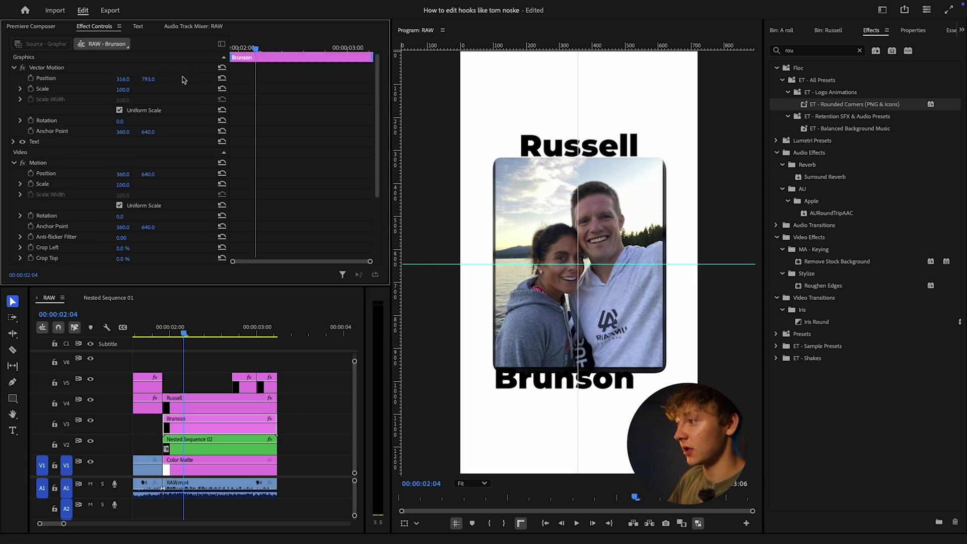
Move the rounded-corners effect above both drop shadows on the nested images and play back the section.
click(196, 446)
scroll(54, 92, down, 5)
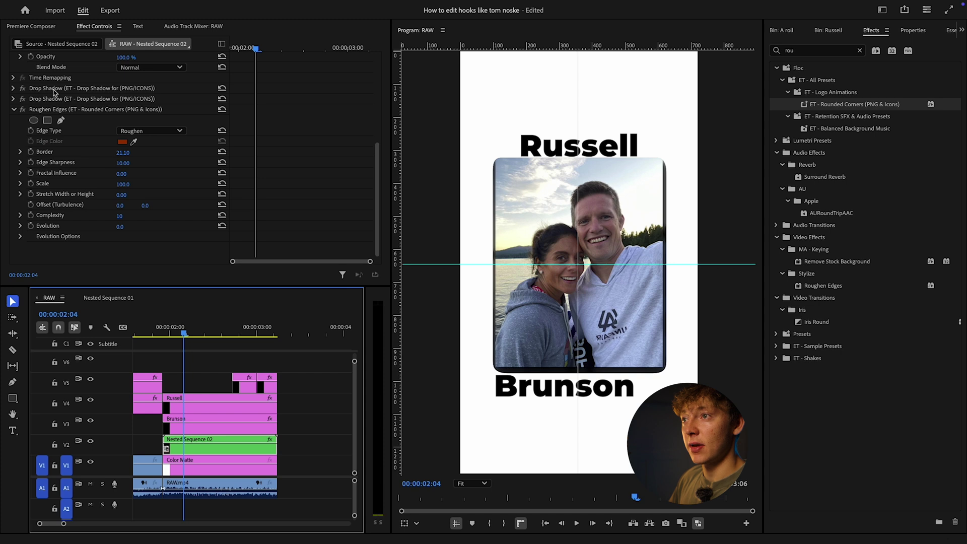
drag(55, 109, 53, 81)
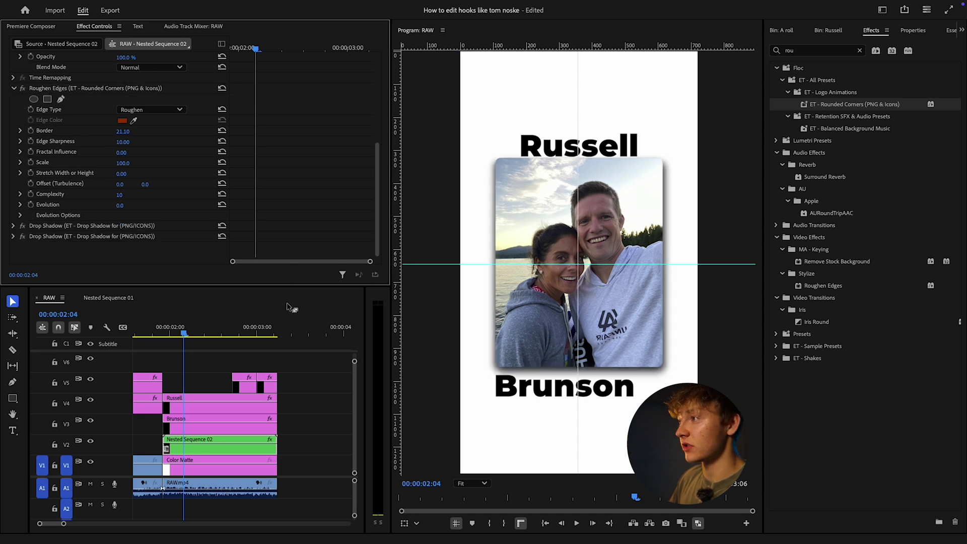
click(151, 335)
key(space)
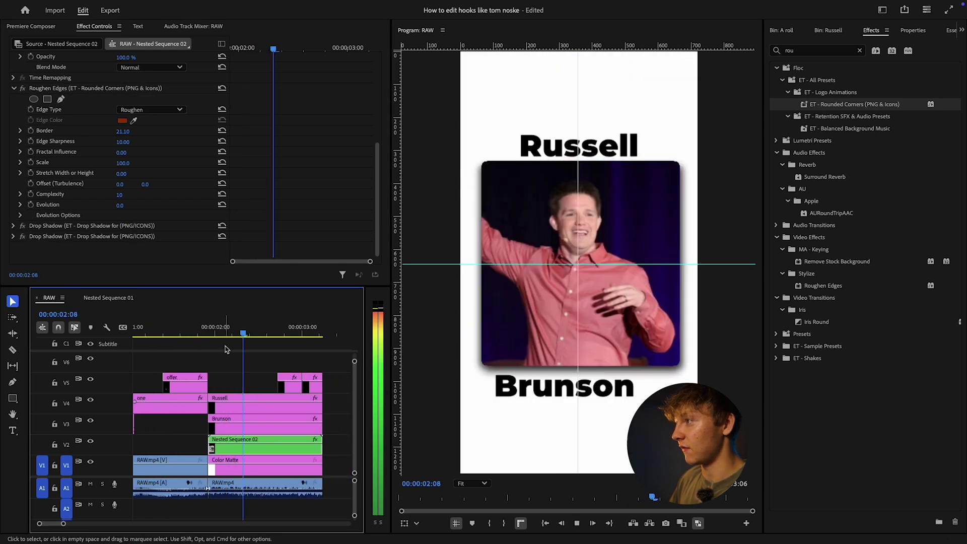
Raise the Brunson caption to a vertical position of 789 and play back the section.
click(226, 427)
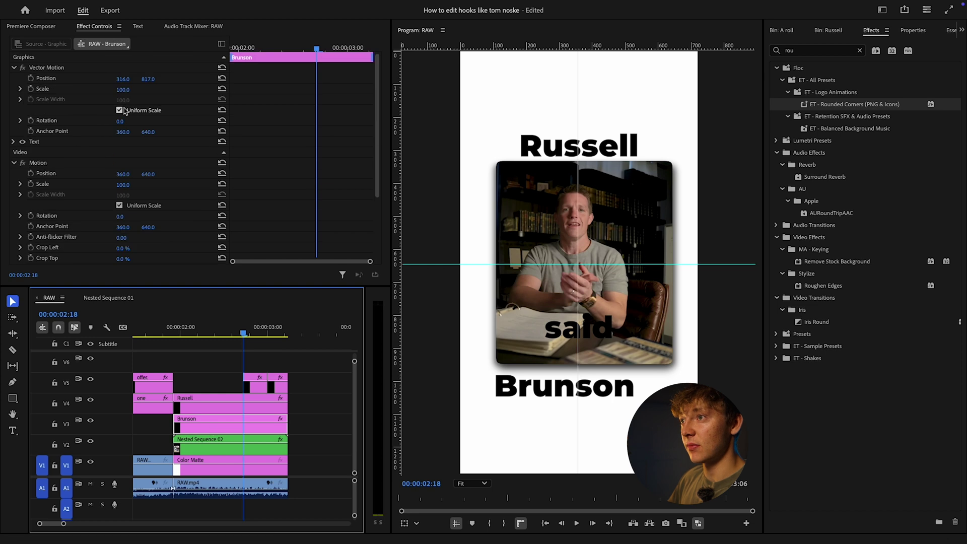
mouse_move(150, 79)
mouse_down()
mouse_move(129, 79)
mouse_move(137, 80)
mouse_up()
click(168, 334)
key(space)
Replay the Russell Brunson section and hide the Program monitor's rulers and guides.
click(194, 330)
key(space)
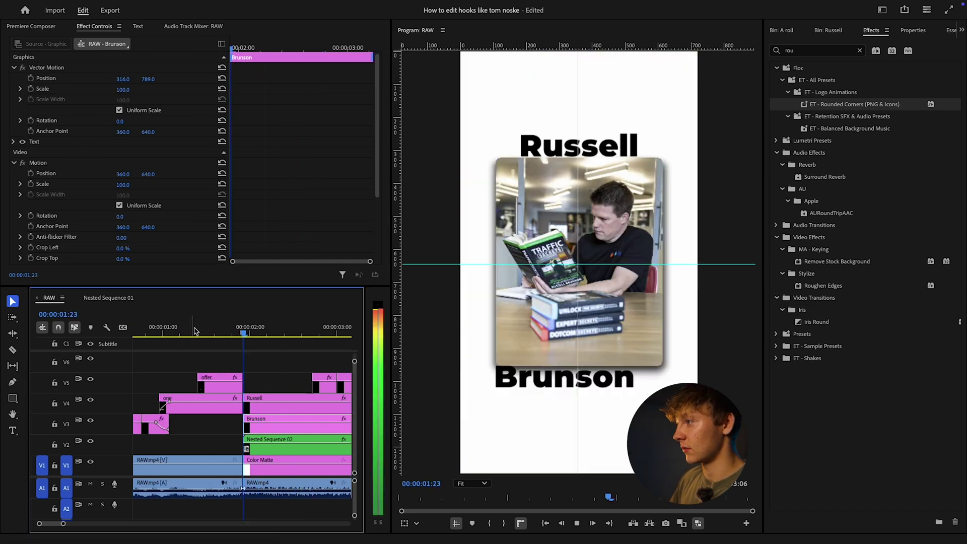
key(space)
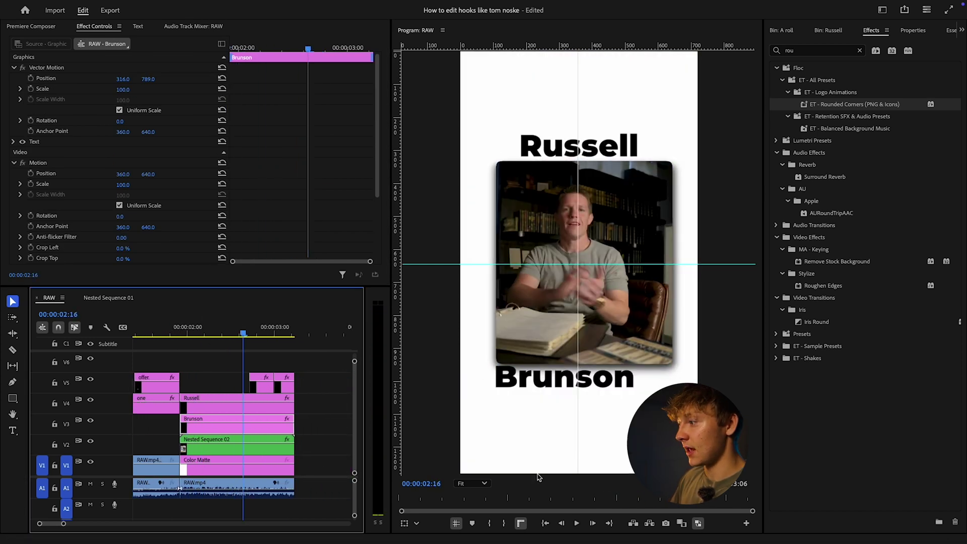
click(521, 524)
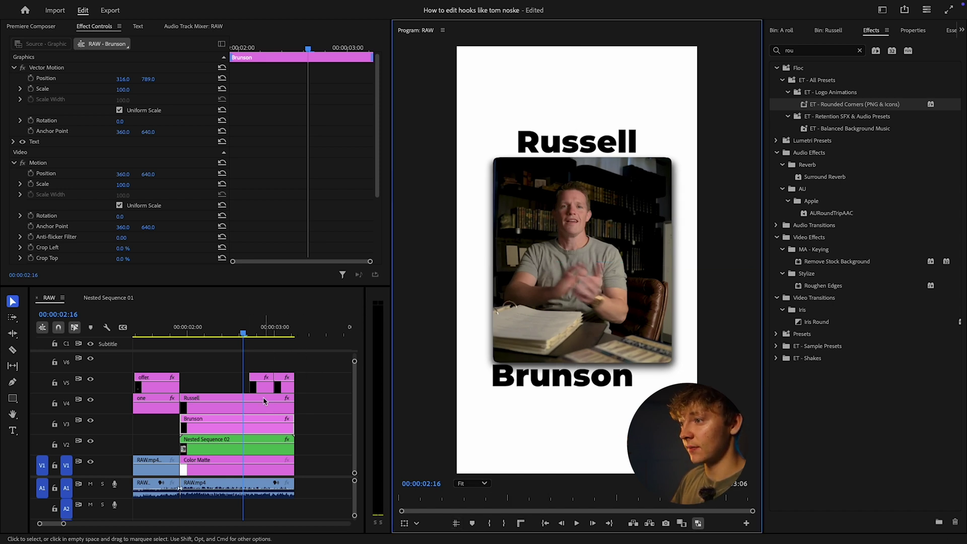
Reduce the font size of the last two caption clips on V5, starting with "said", to 49.
click(297, 370)
drag(243, 332, 253, 332)
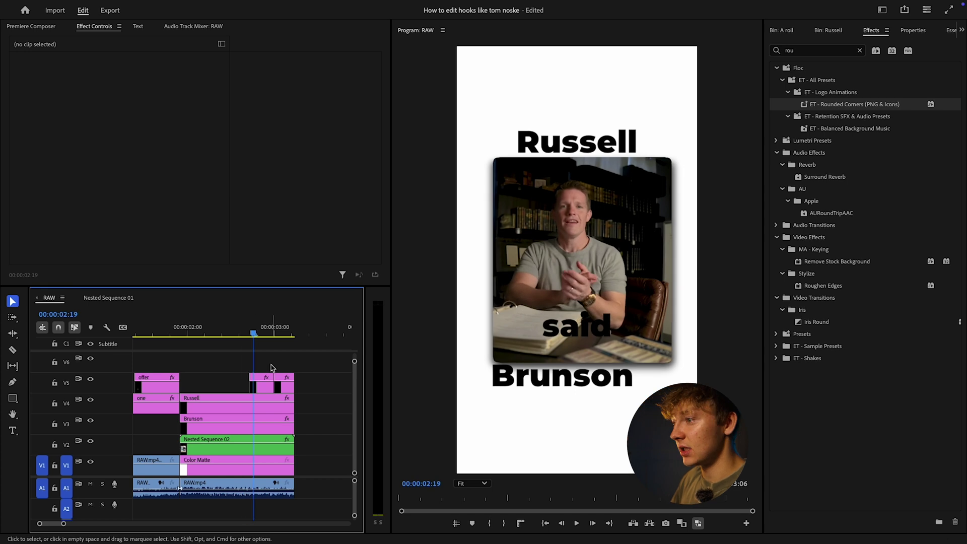
click(270, 383)
drag(313, 376, 244, 387)
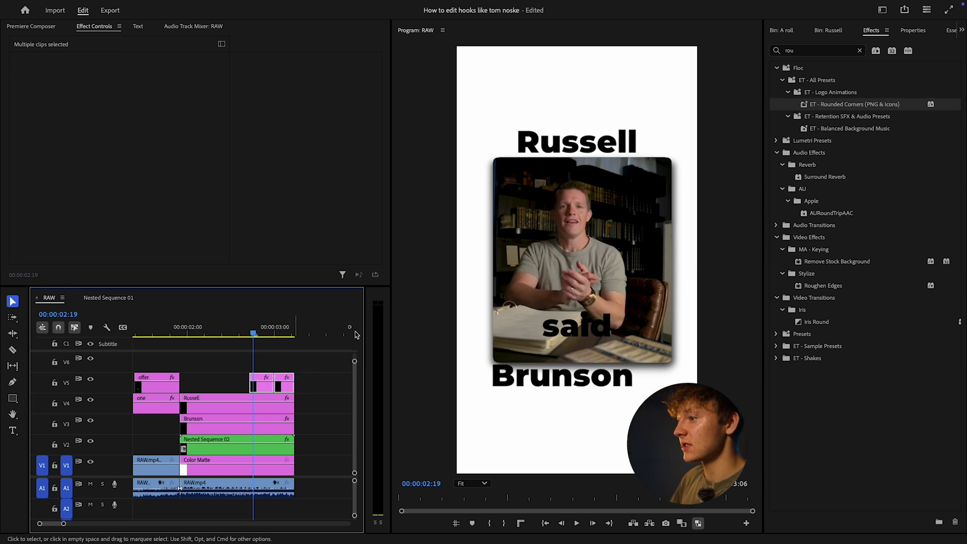
click(914, 31)
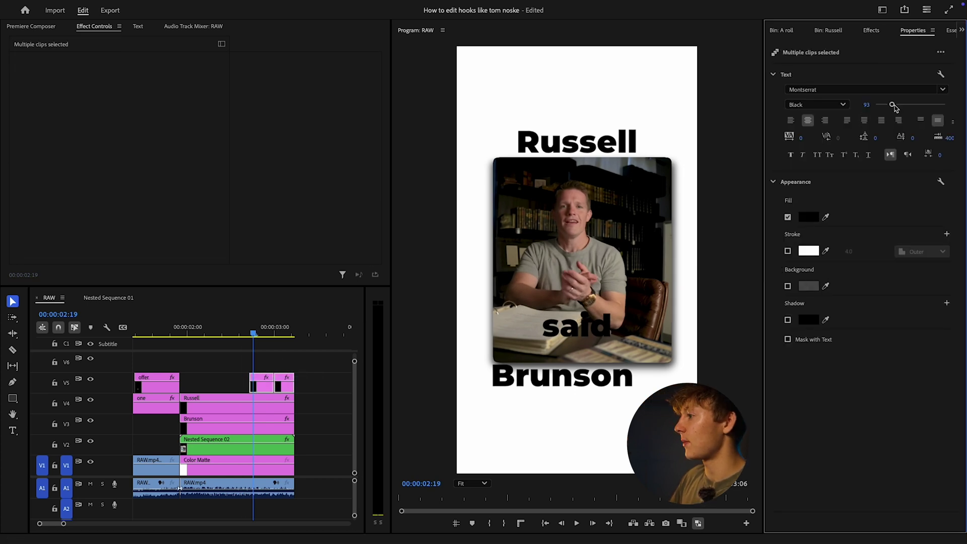
drag(892, 105, 884, 104)
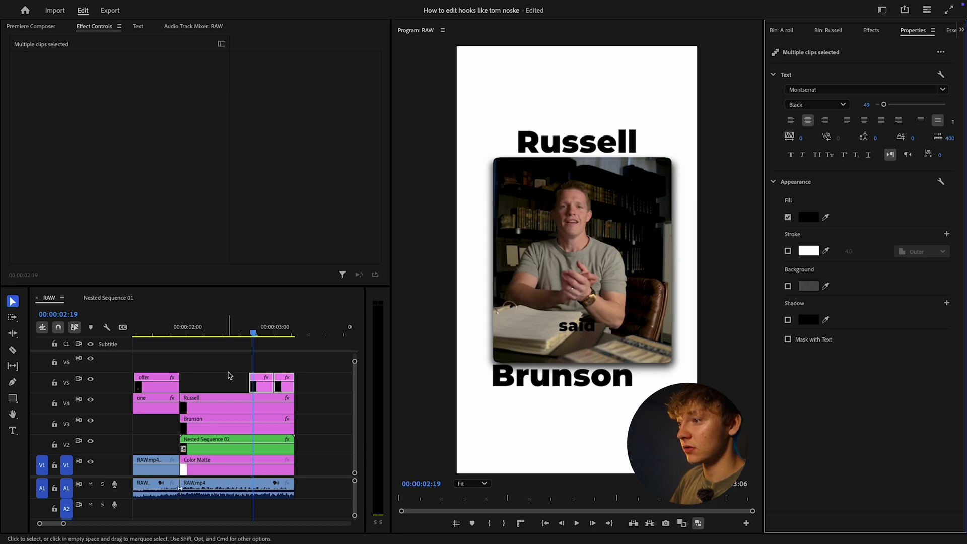
Nest the last two caption clips on V5 into one sequence, keeping the suggested name.
click(235, 363)
click(265, 384)
drag(319, 372, 251, 392)
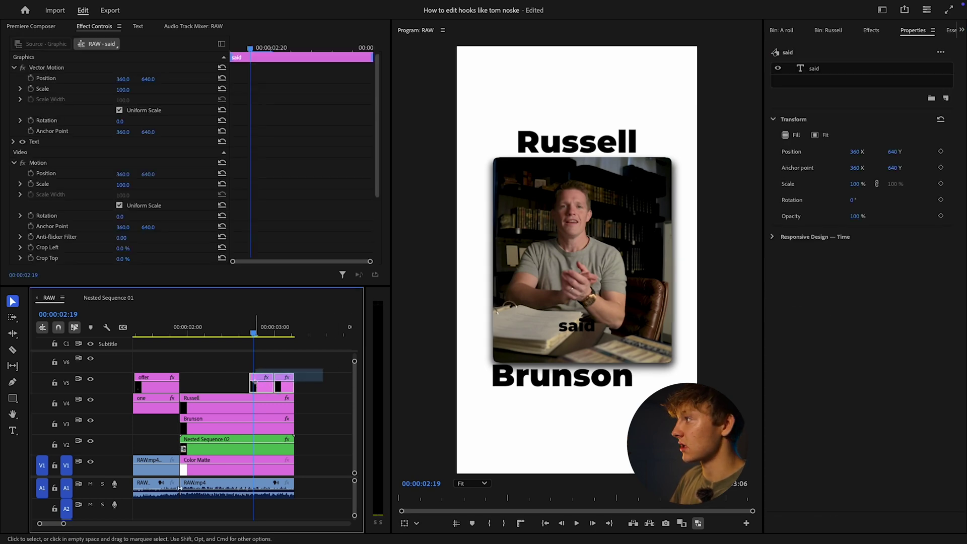
right_click(270, 383)
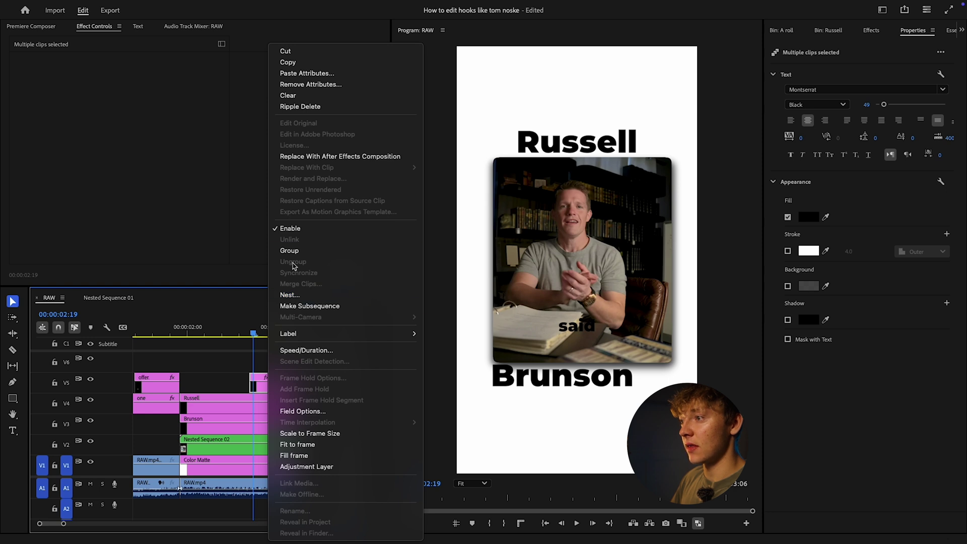
click(302, 294)
click(532, 297)
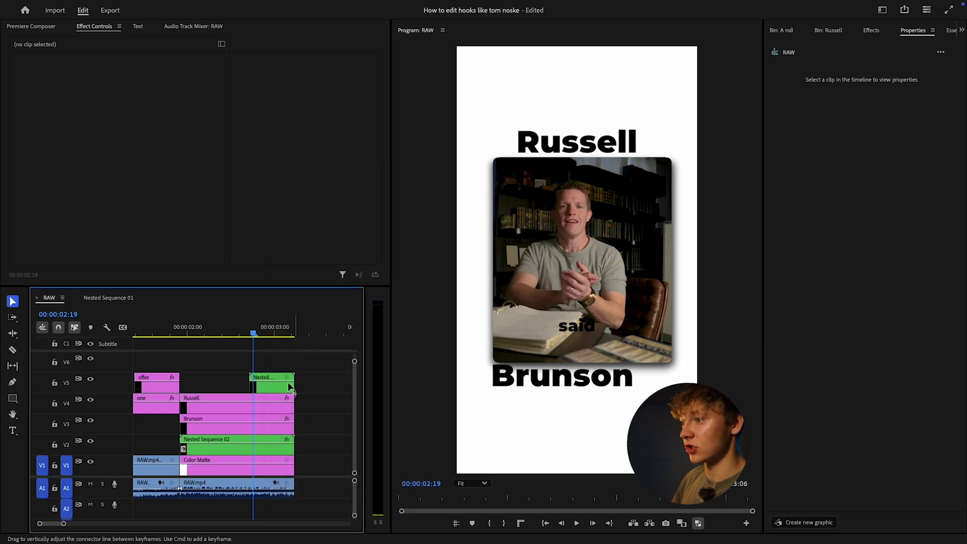
Position the nested "said" captions at 522, 835, just below Brunson, and play back the section.
click(277, 388)
mouse_move(854, 106)
mouse_down()
mouse_move(940, 104)
mouse_move(848, 102)
mouse_up()
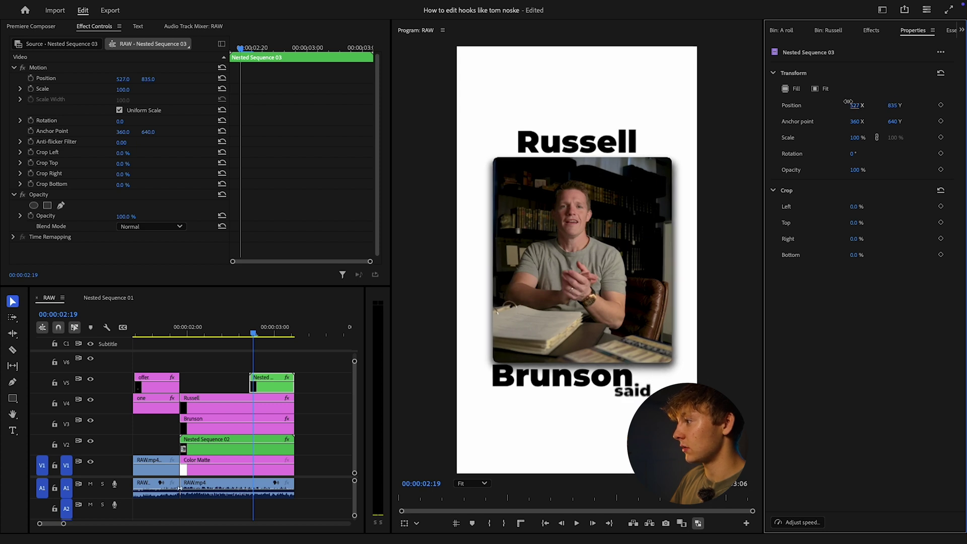
drag(215, 334, 200, 338)
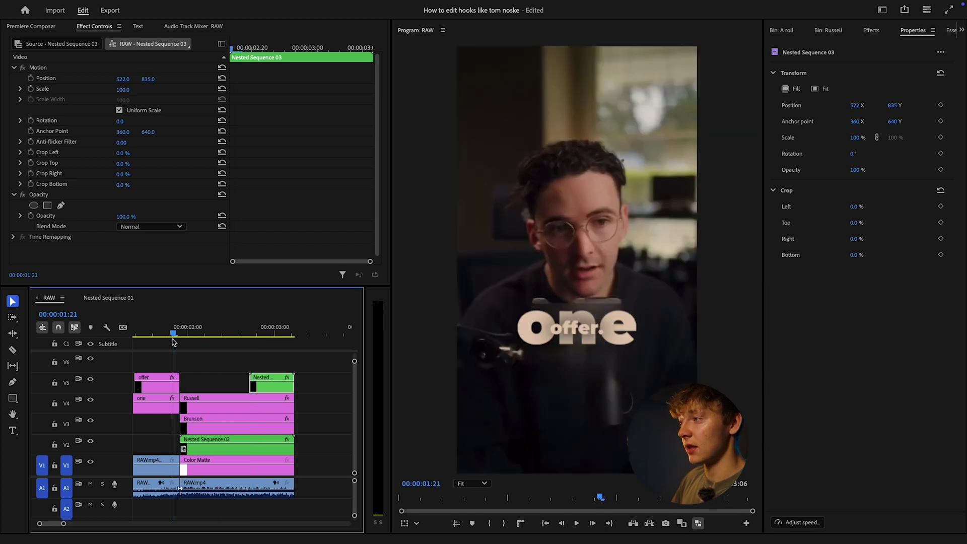
mouse_move(172, 339)
mouse_down()
mouse_move(189, 339)
mouse_move(174, 338)
mouse_up()
key(space)
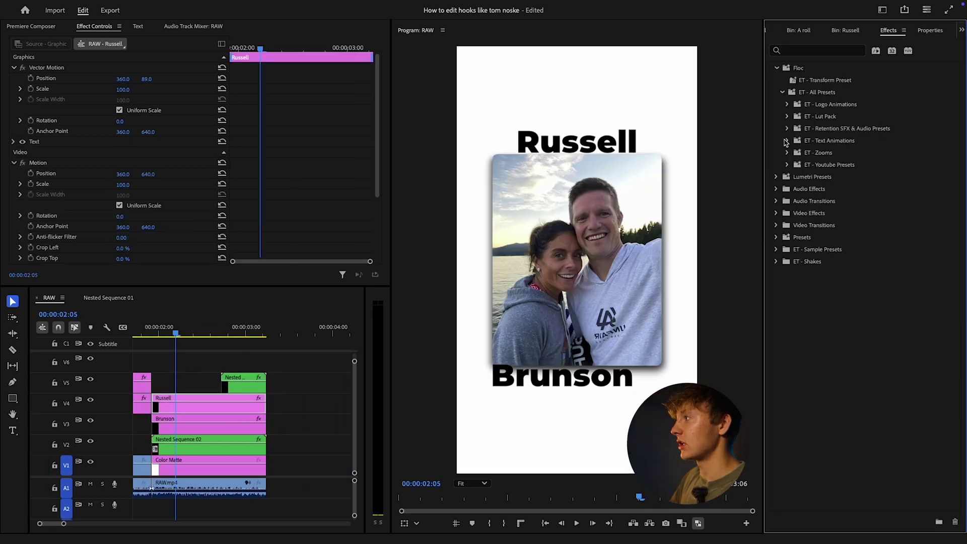
Search the effects for "flick" and apply the ET - Medium Flicker preset to the Russell caption.
click(786, 163)
scroll(822, 225, down, 10)
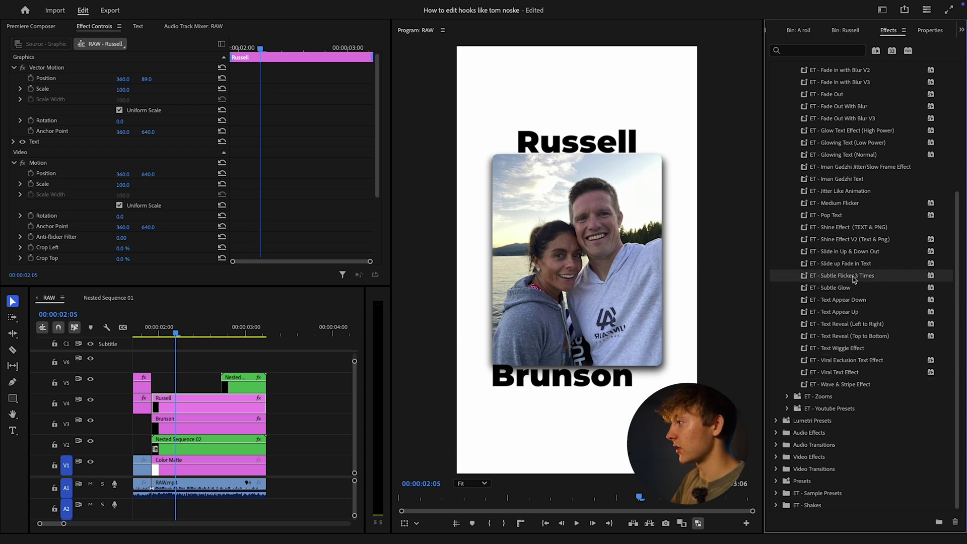
scroll(864, 283, up, 2)
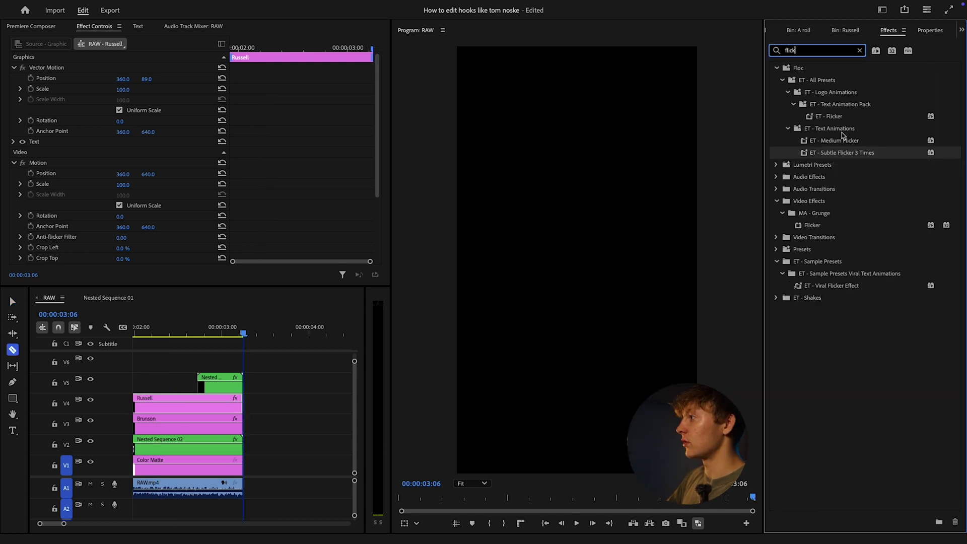
scroll(318, 356, up, 2)
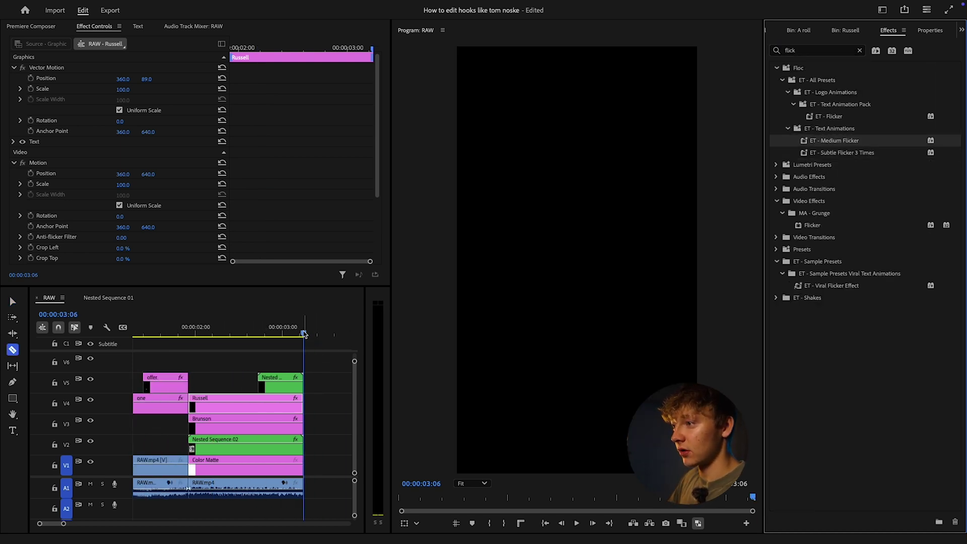
drag(304, 334, 233, 334)
click(850, 140)
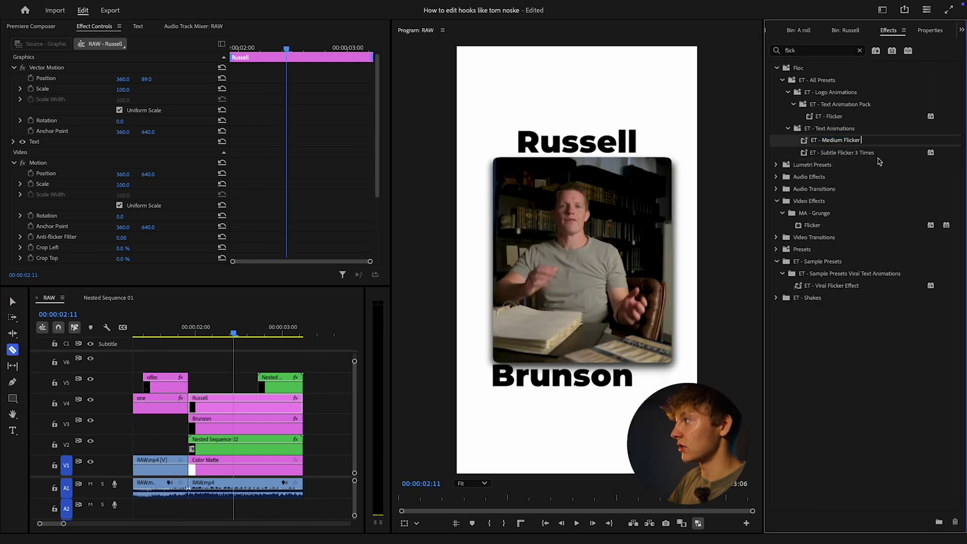
drag(861, 146, 238, 409)
Play back the Russell Brunson section to check the caption's flicker, stopping at 00:00:02:02.
drag(235, 334, 168, 334)
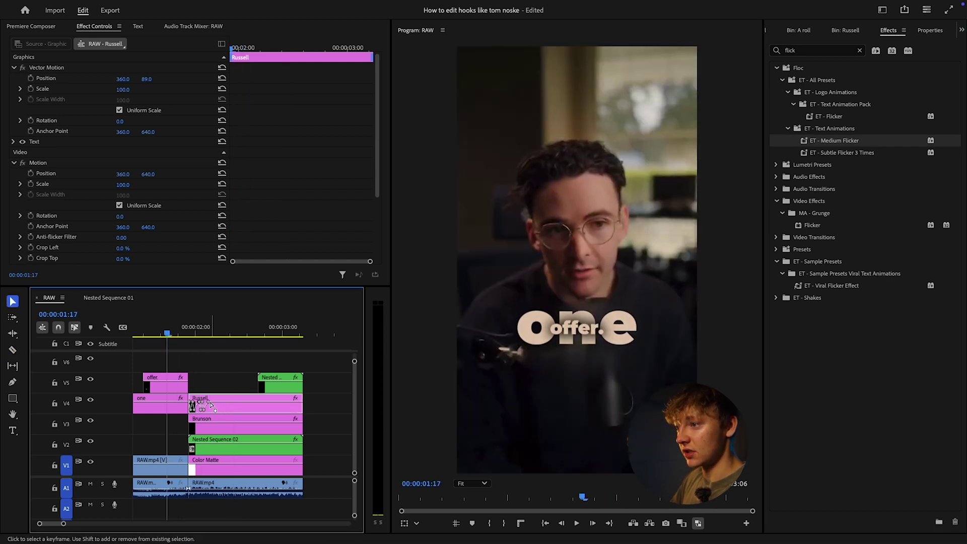
key(space)
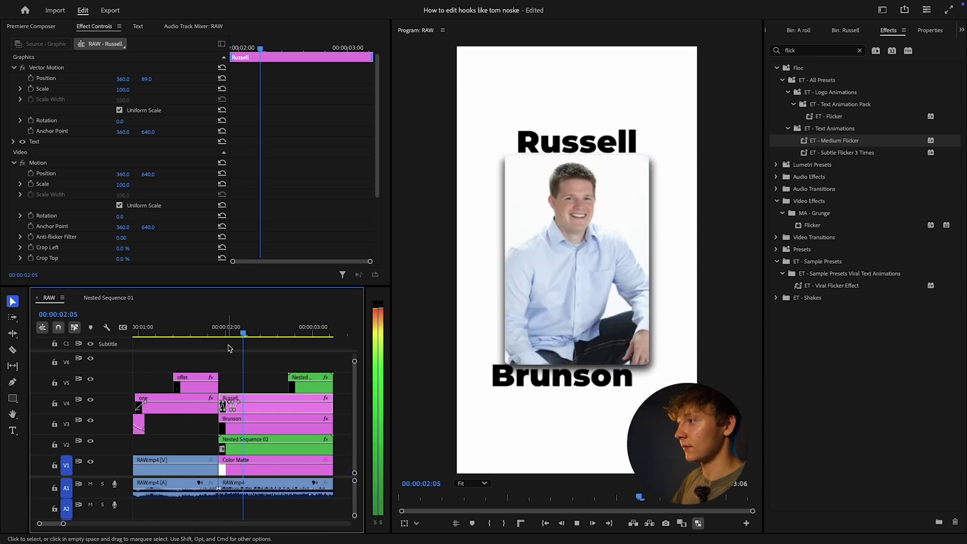
key(space)
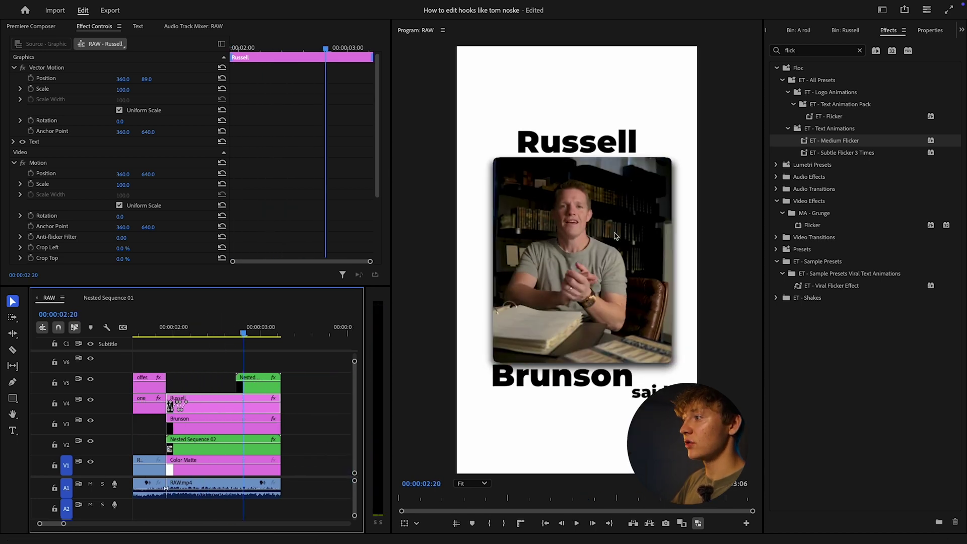
drag(243, 334, 145, 337)
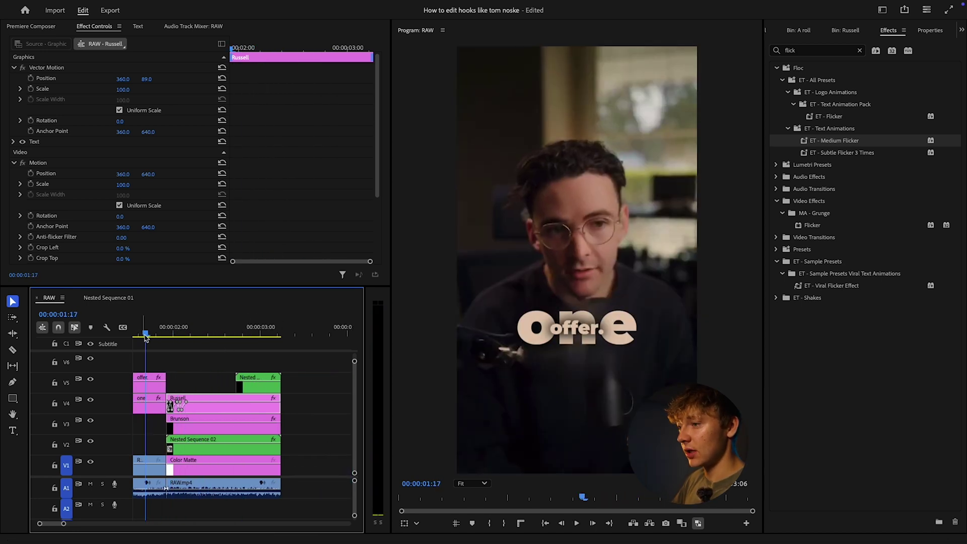
key(space)
click(180, 334)
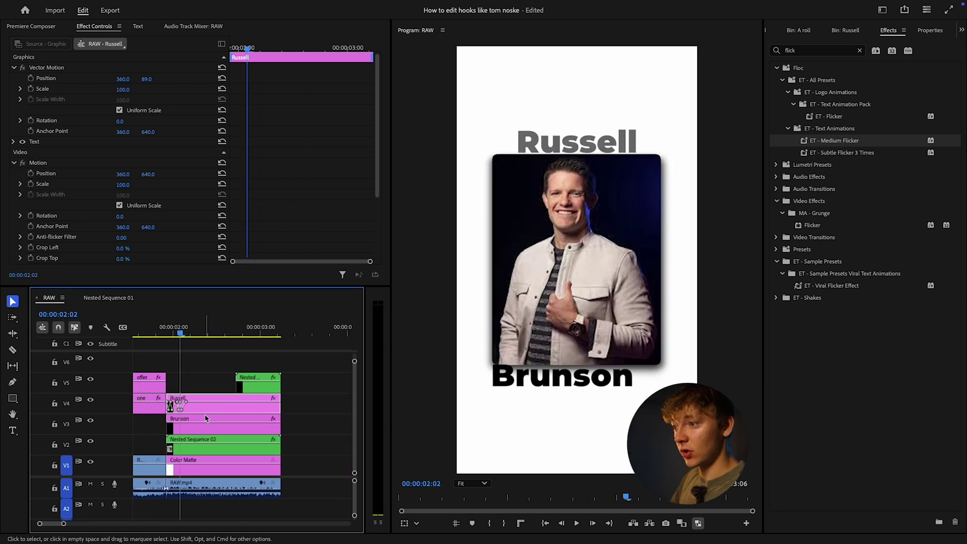
Spread out the flicker's opacity keyframes on the Russell caption and return to just before the section.
click(190, 409)
mouse_move(182, 410)
mouse_down()
mouse_move(192, 410)
mouse_move(181, 402)
mouse_move(182, 410)
mouse_up()
click(141, 333)
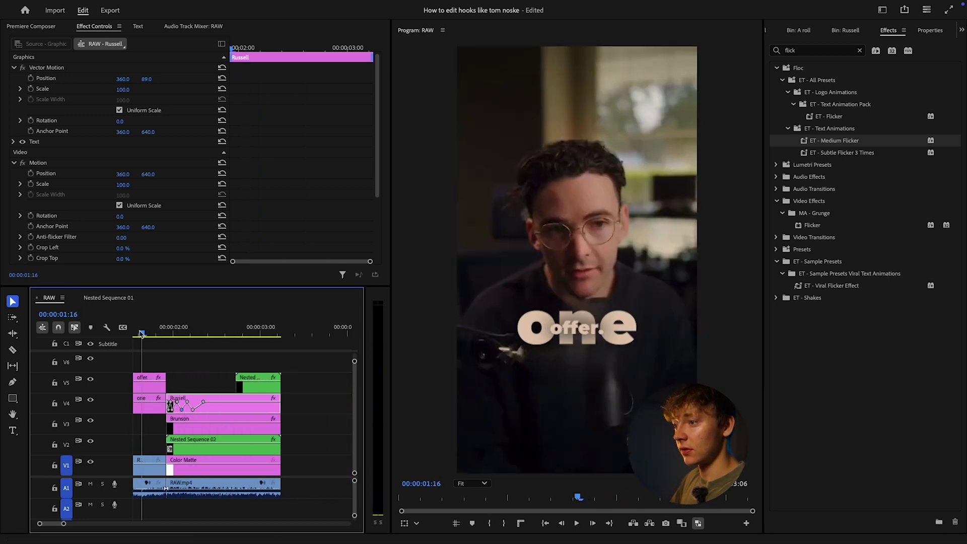